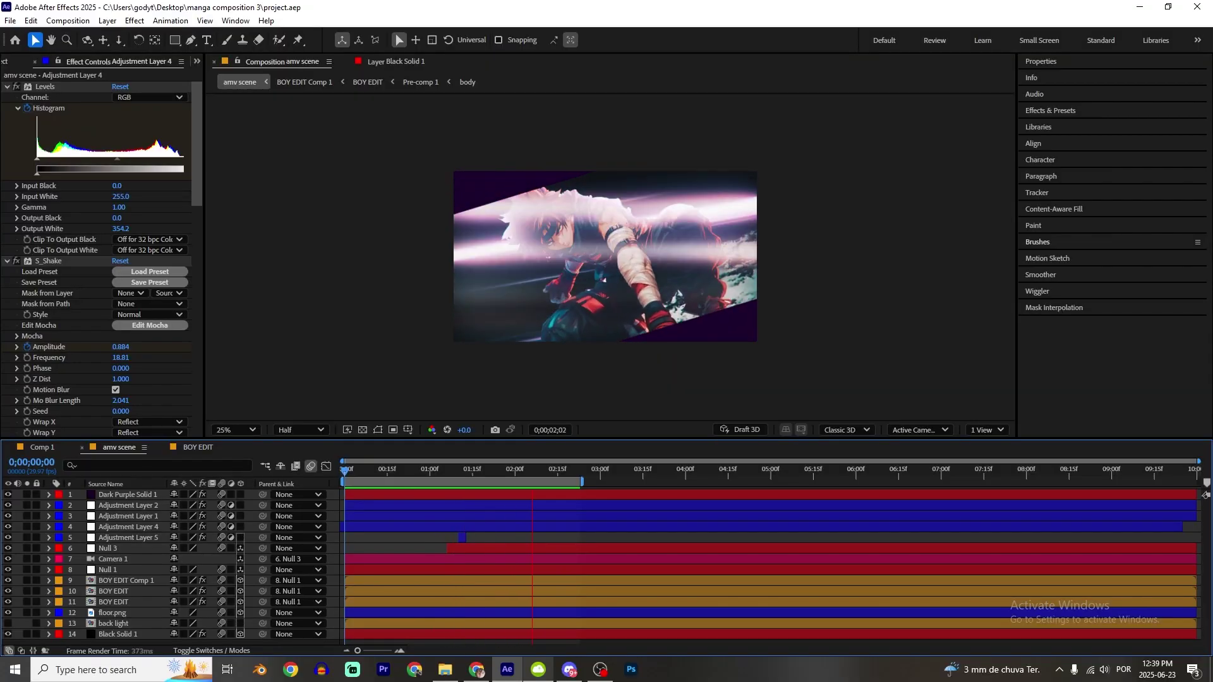
- Stop playback and start Comp 2 at 1920×1080, 29.97 fps, 10 seconds, black background
key(space)
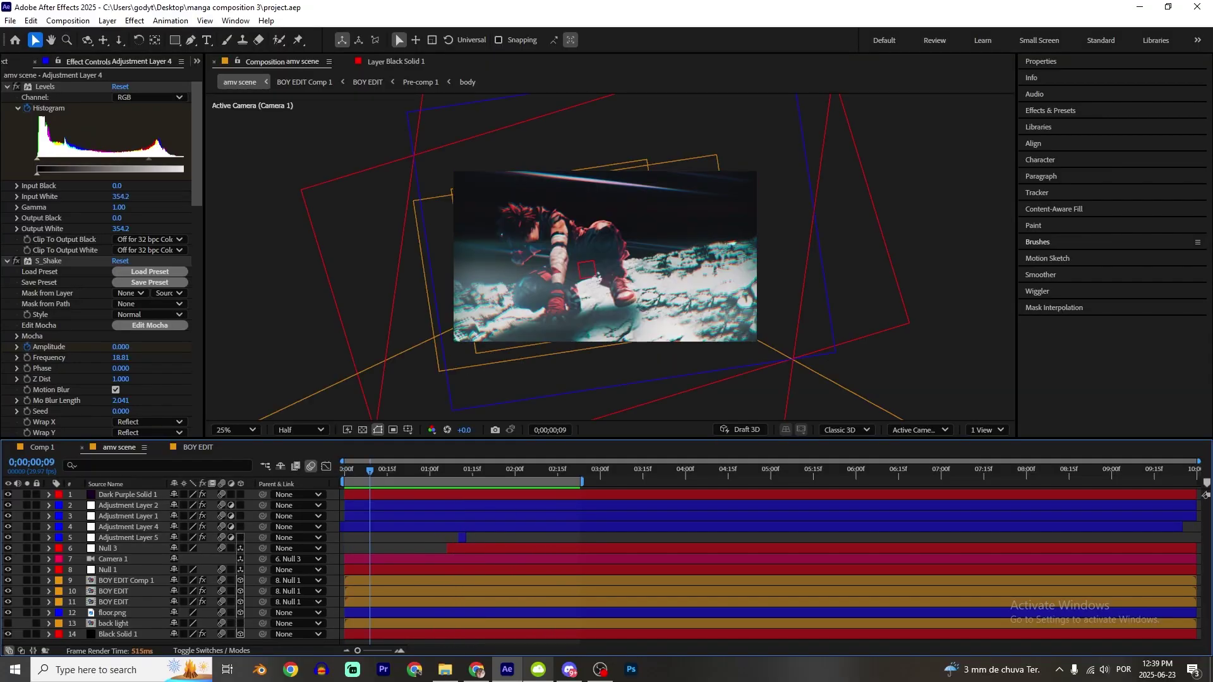
key(ctrl+n)
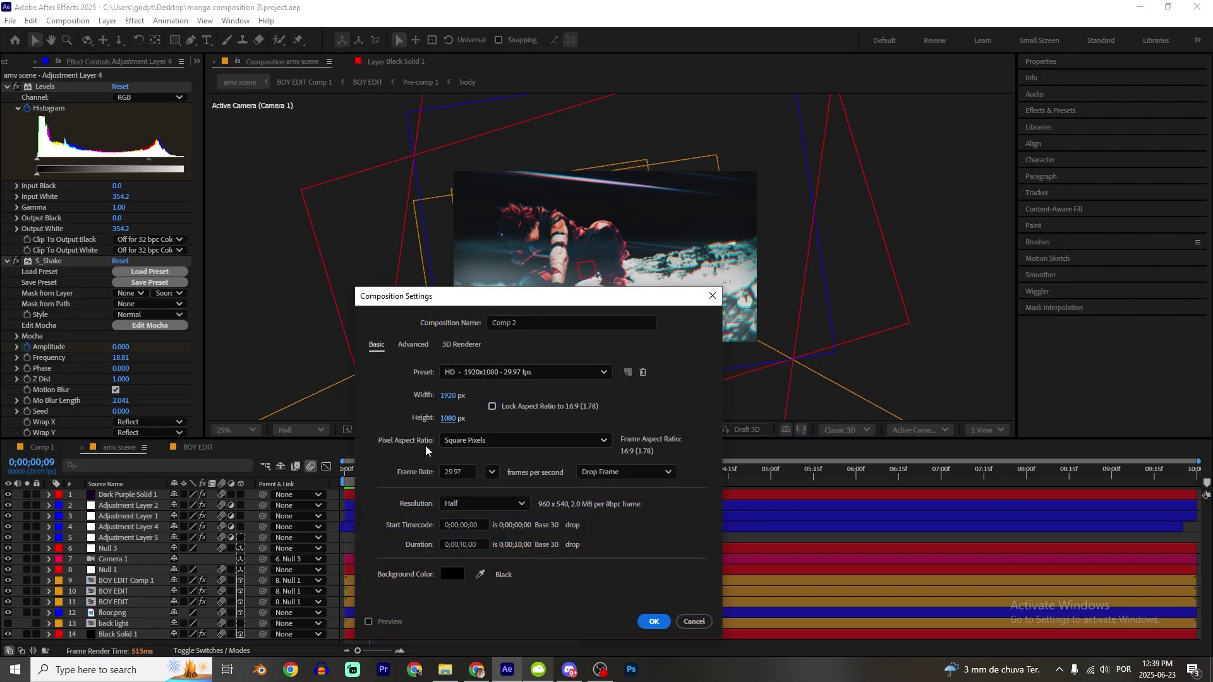
- Create Comp 2 and add BOY EDIT 2 to it, scaled to 47%
click(654, 621)
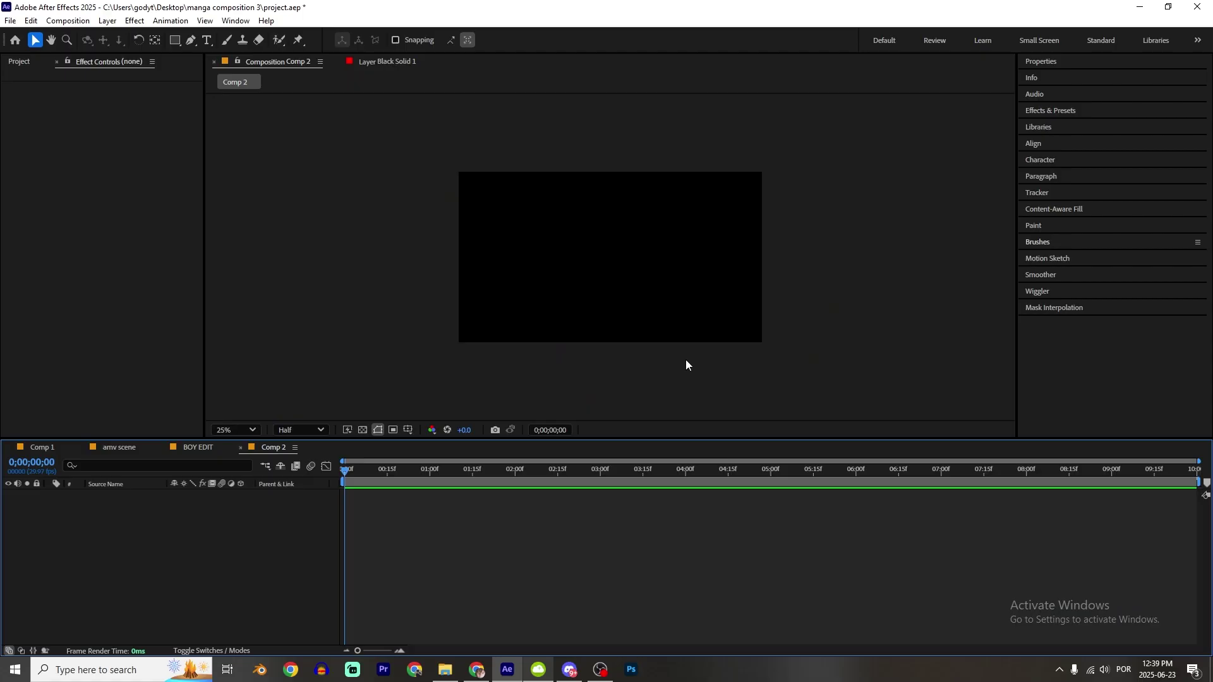
key(ctrl+slash)
key(s)
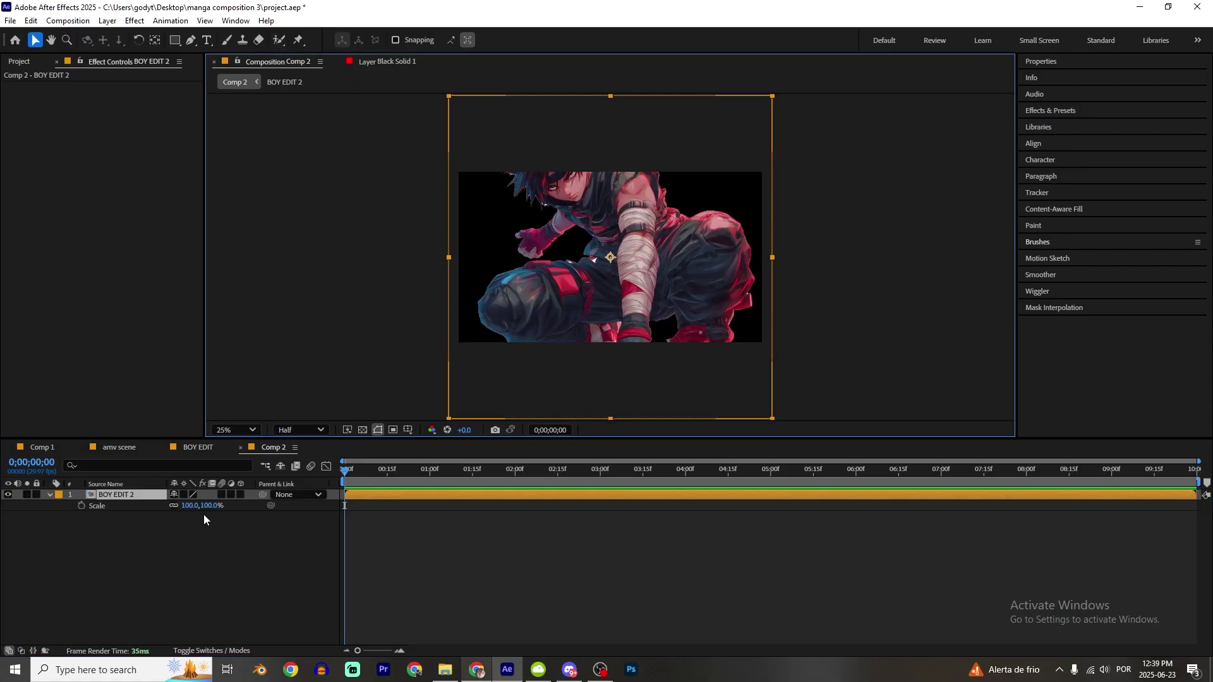
drag(213, 505, 182, 505)
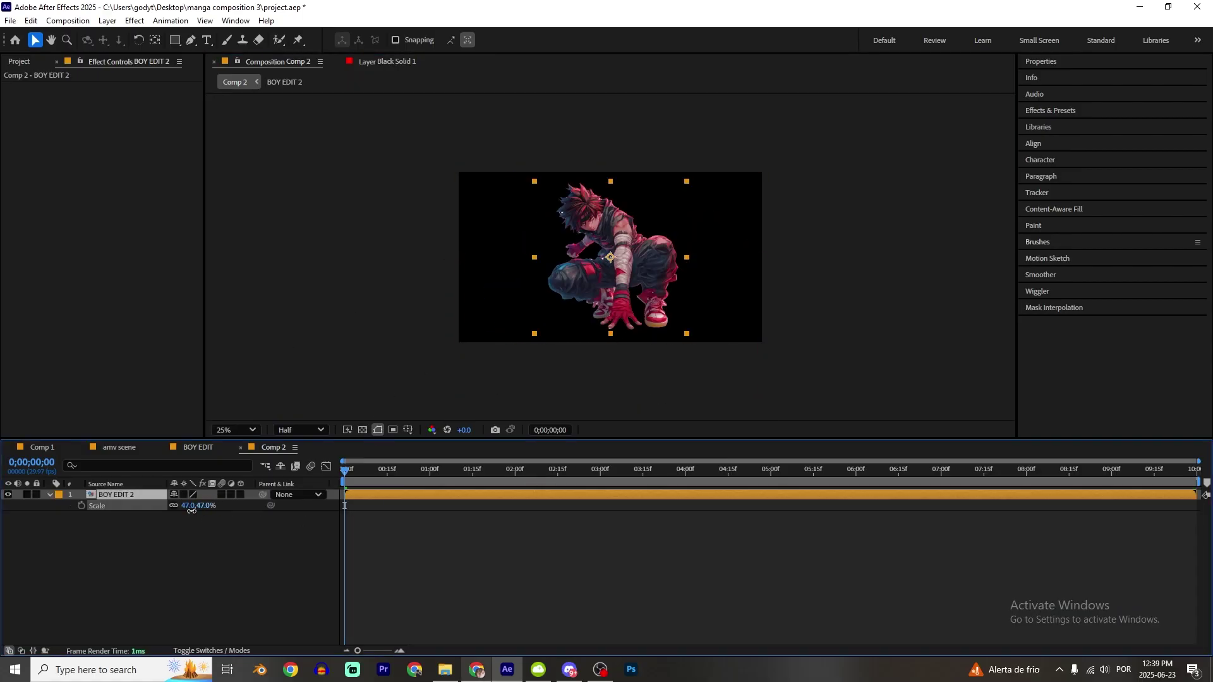
click(404, 578)
- Import floor.png into Comp 2, unsolo it and place it below BOY EDIT 2
click(445, 670)
drag(569, 380, 116, 505)
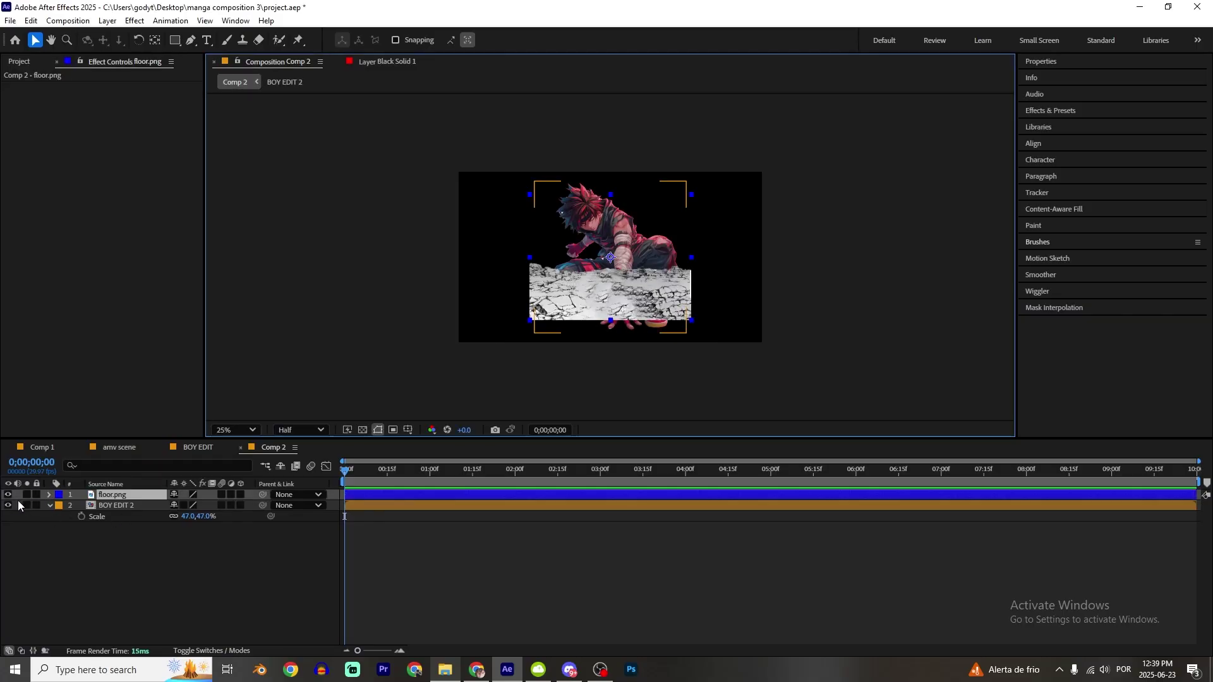
key(period)
key(comma)
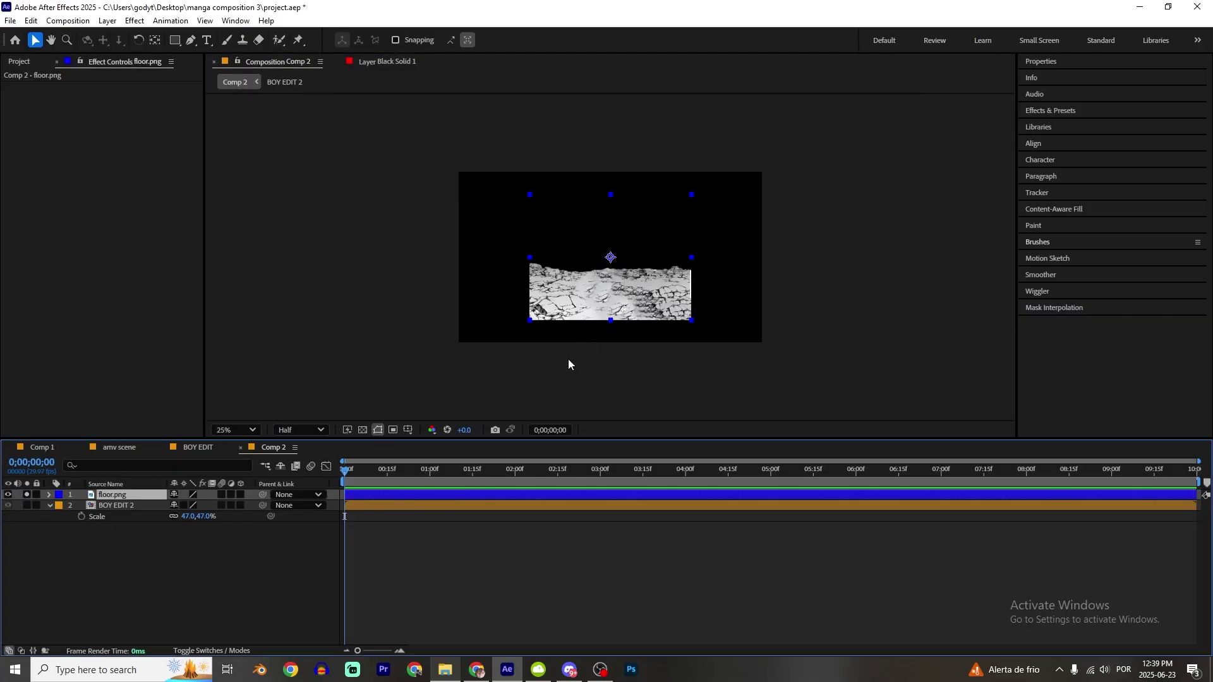
click(27, 495)
drag(113, 495, 95, 527)
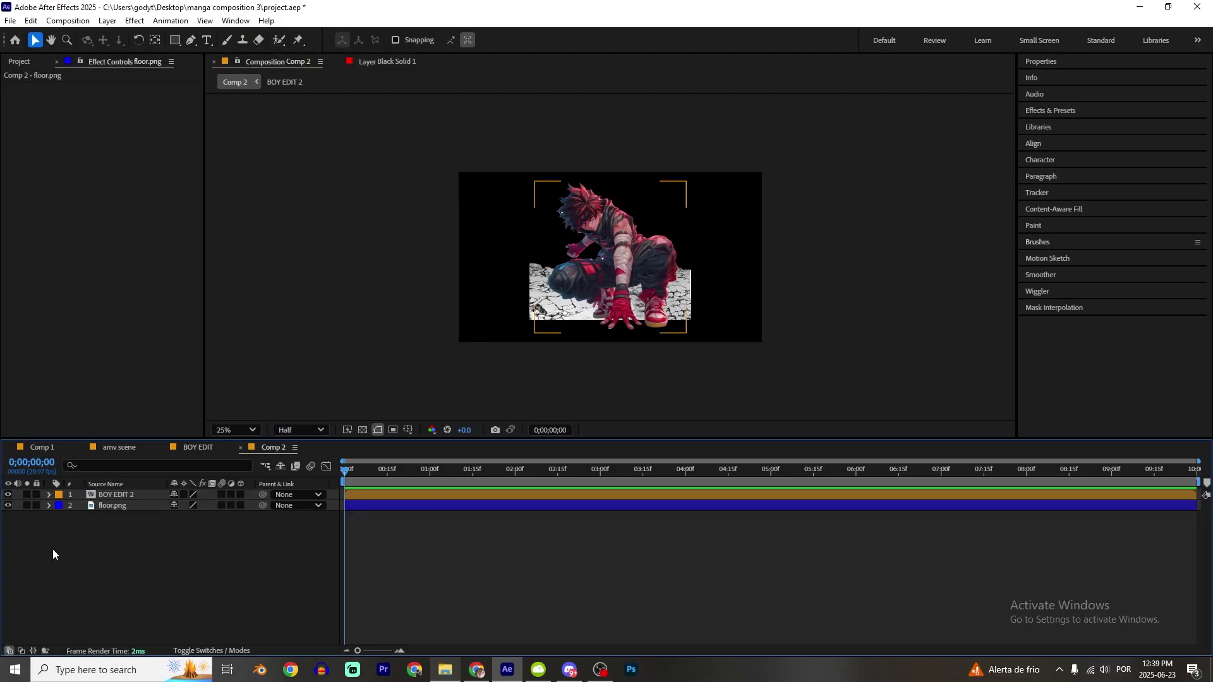
click(105, 589)
- Add Camera 1 to Comp 2 and make the character and floor layers 3D
right_click(255, 566)
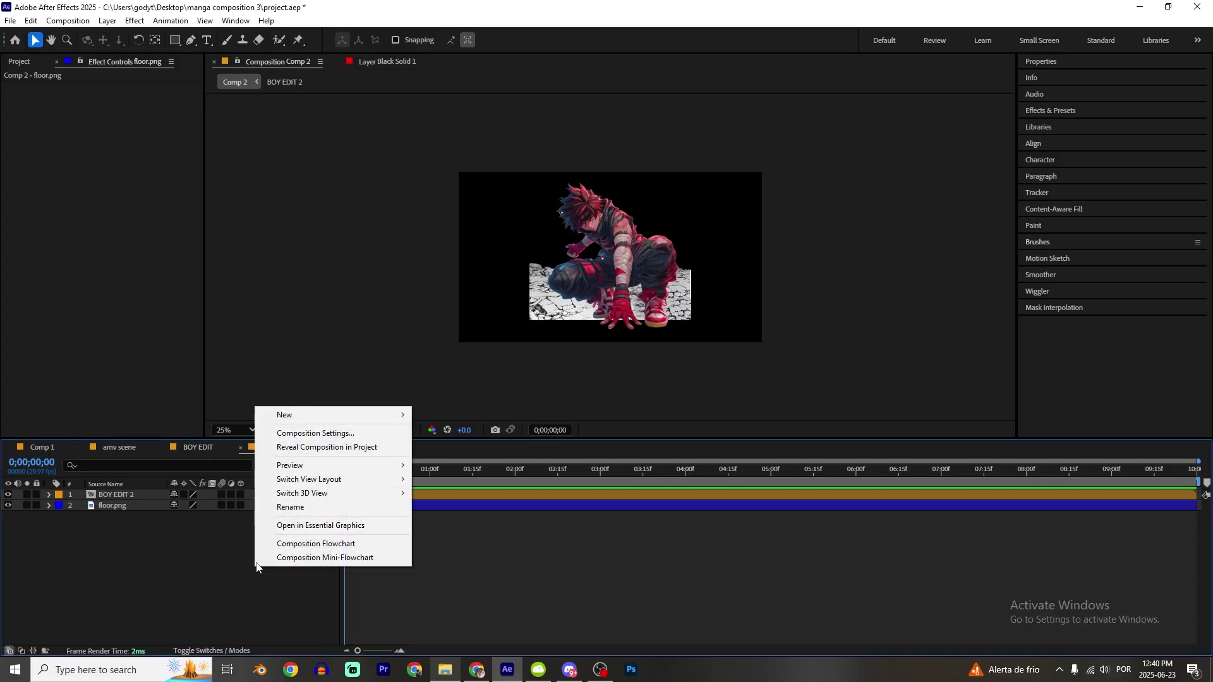
mouse_move(322, 414)
click(449, 476)
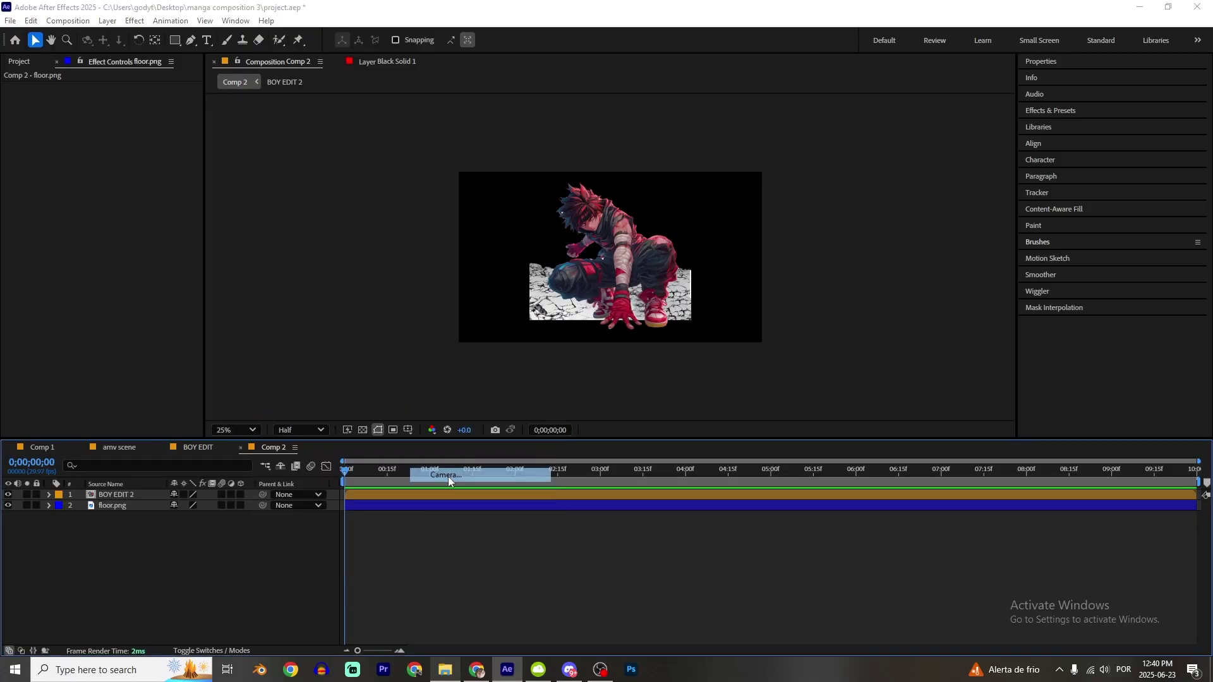
click(766, 462)
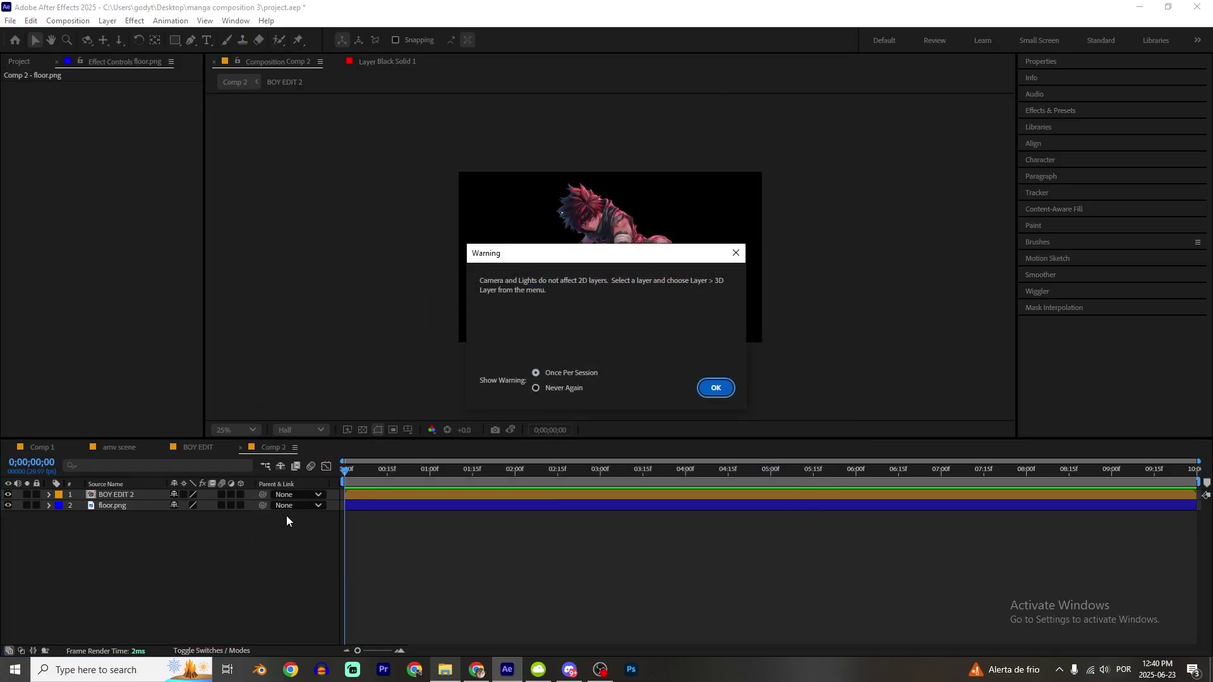
click(716, 388)
click(240, 505)
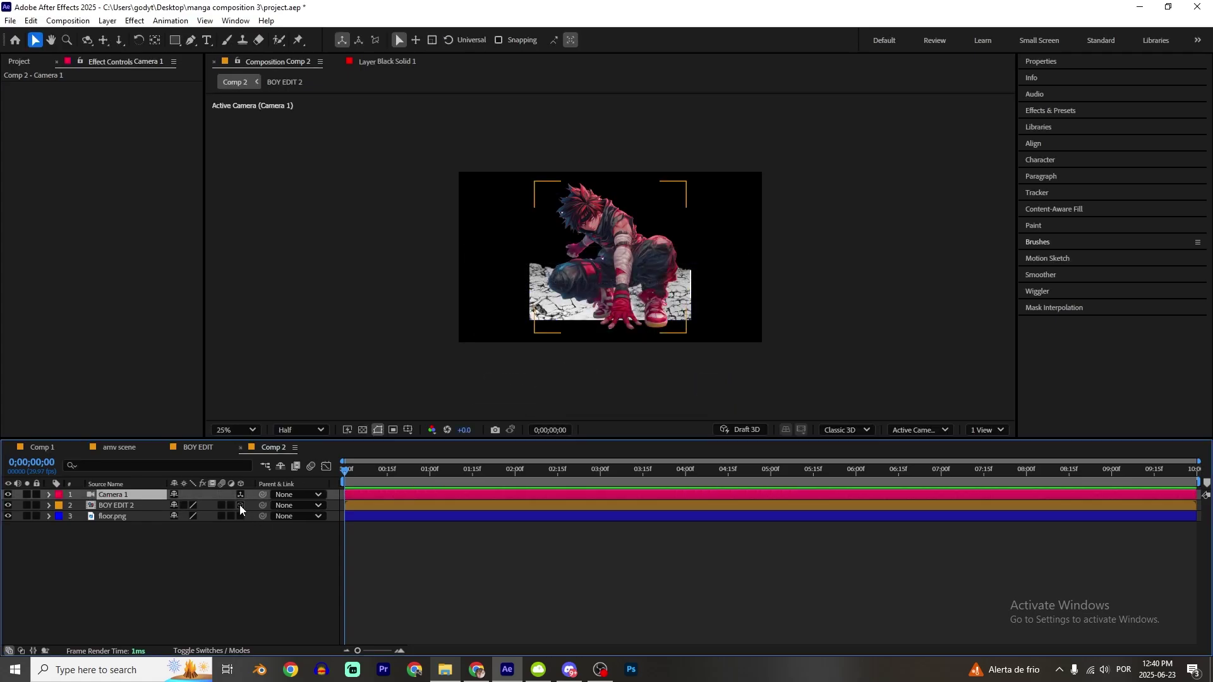
click(240, 516)
- Scale floor.png to 248%, raise it, and position the character onto the floor
click(114, 517)
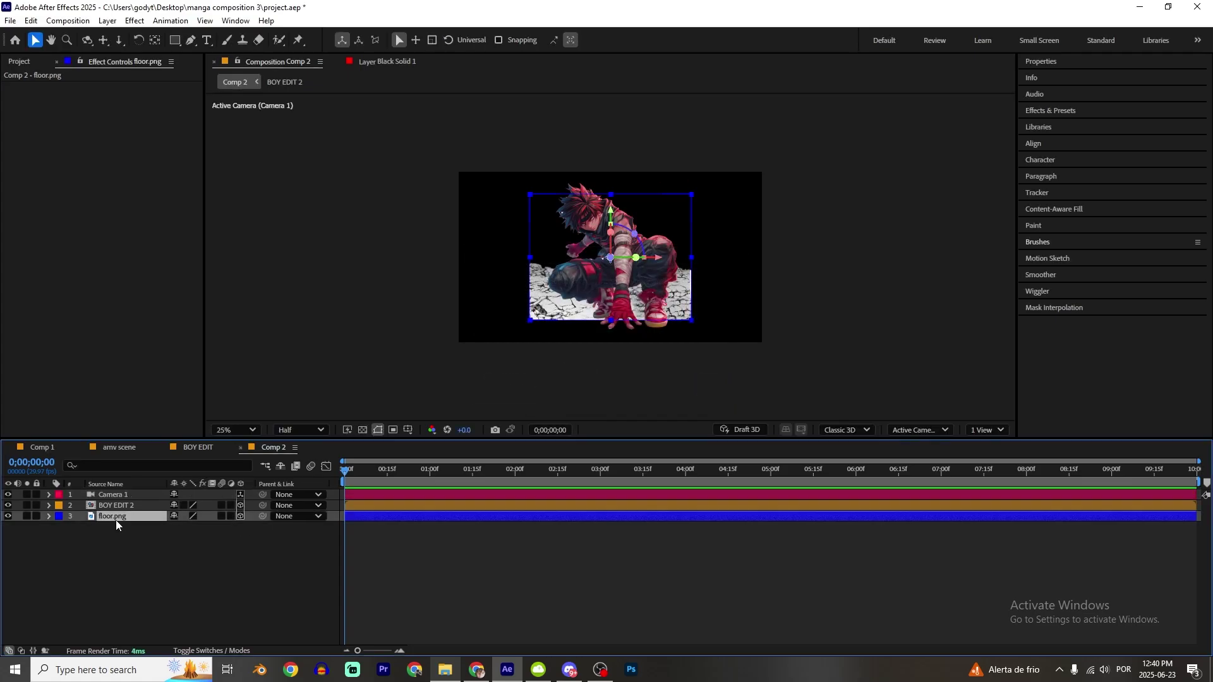
key(s)
drag(210, 528, 304, 528)
drag(610, 213, 612, 178)
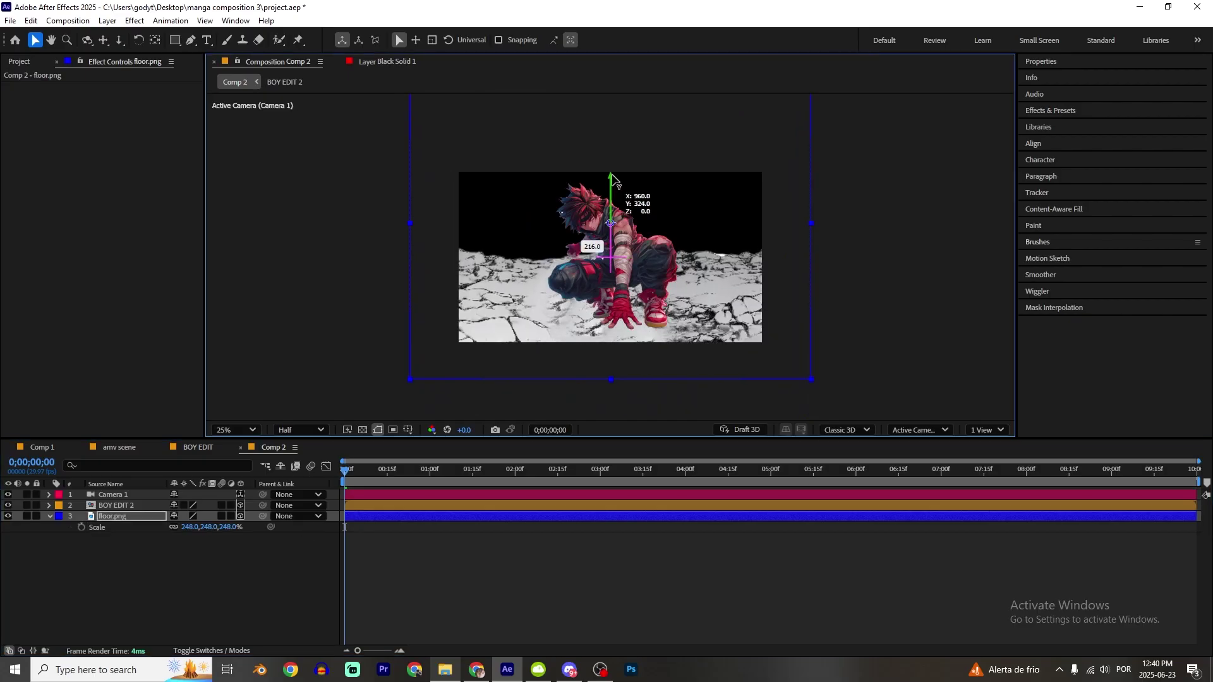
click(138, 506)
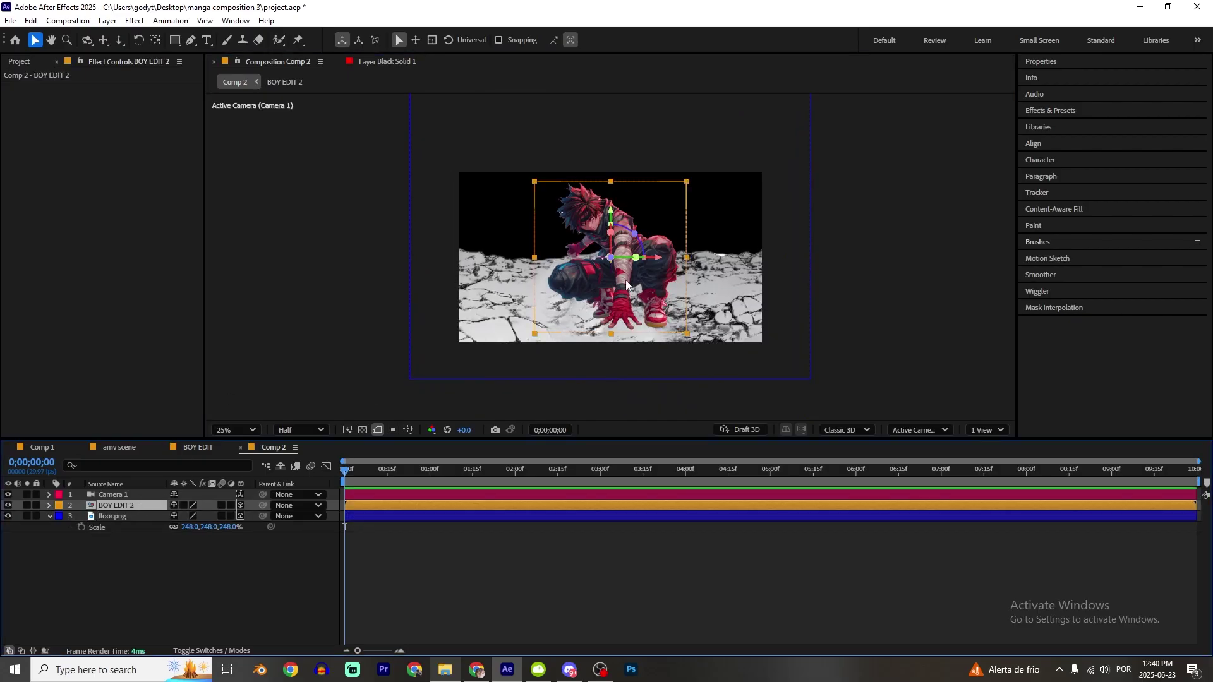
drag(626, 283, 613, 272)
click(468, 582)
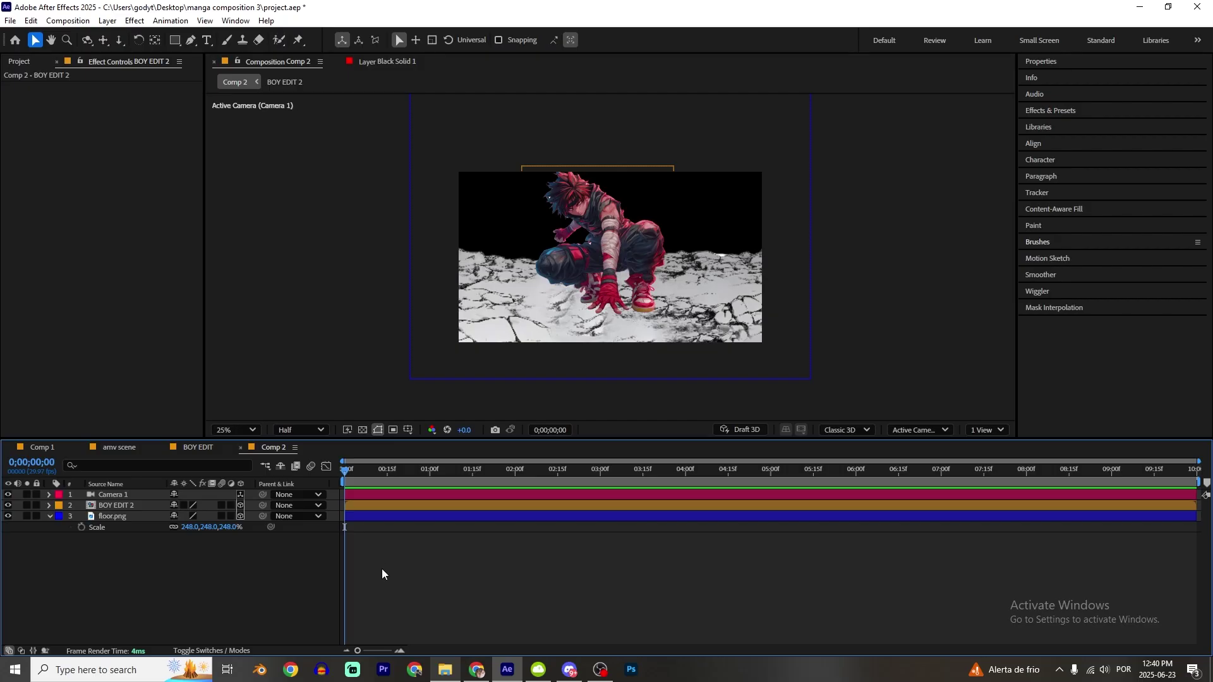
- Create Dark Purple Solid 2 and apply the Speed Lines animation preset to it
key(ctrl+y)
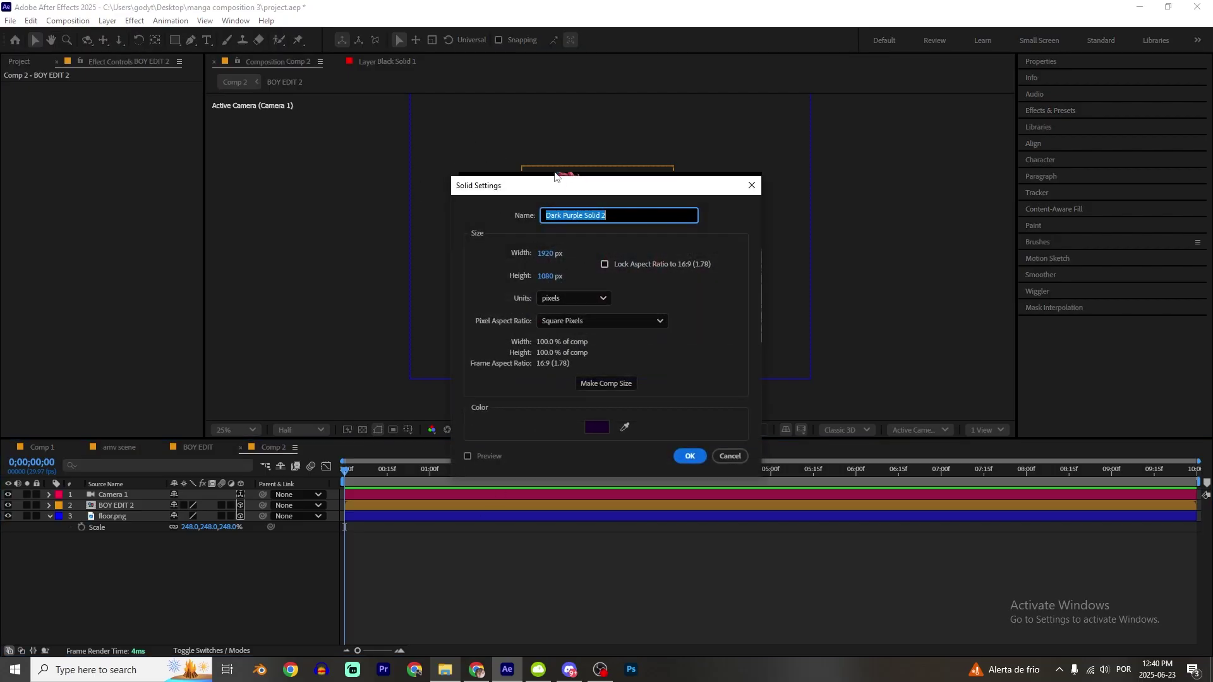
click(690, 455)
click(171, 20)
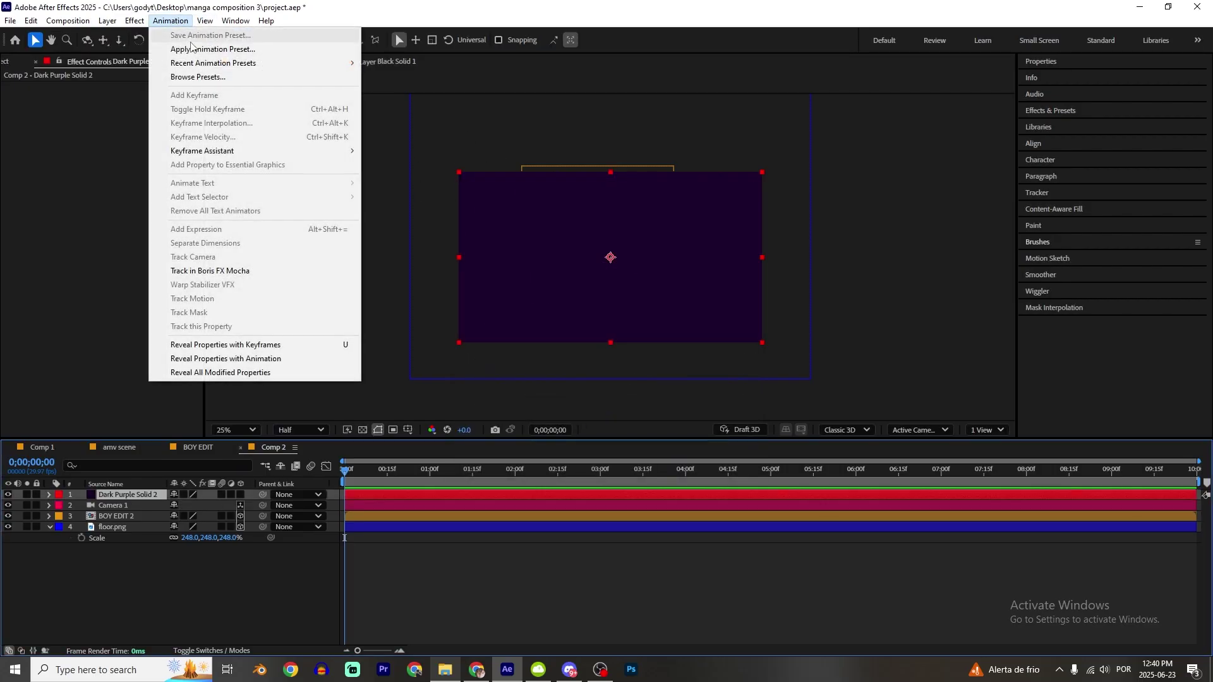
click(193, 48)
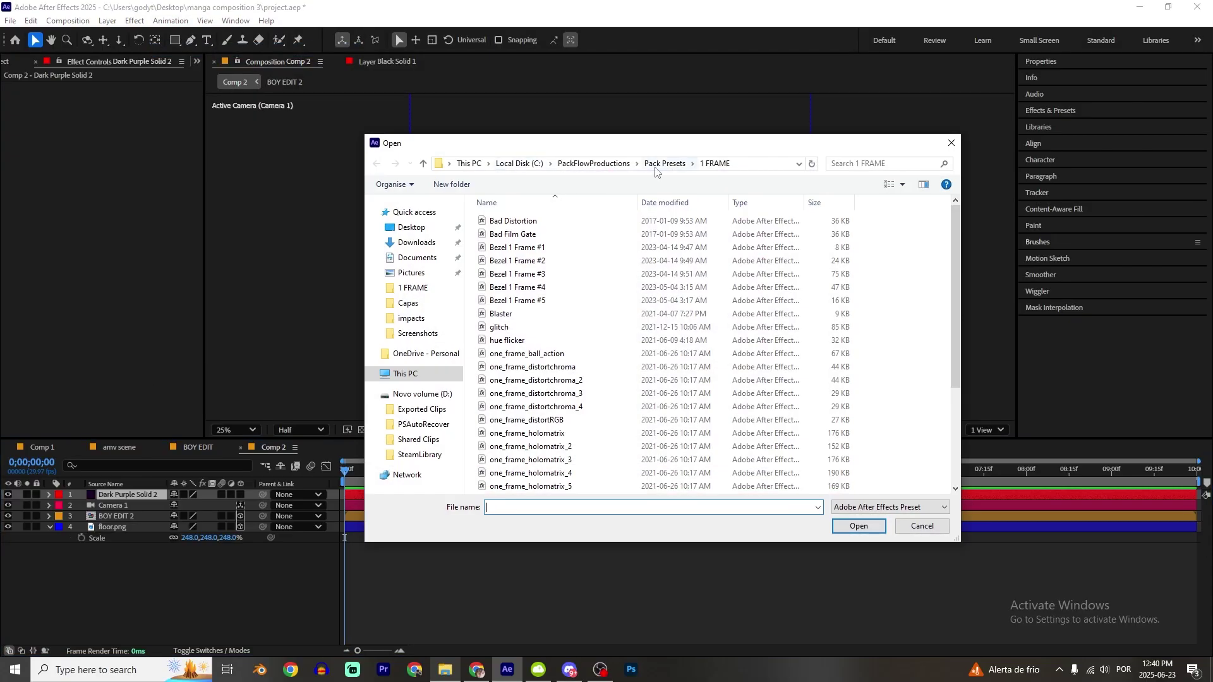
click(885, 163)
text(speed)
double_click(433, 241)
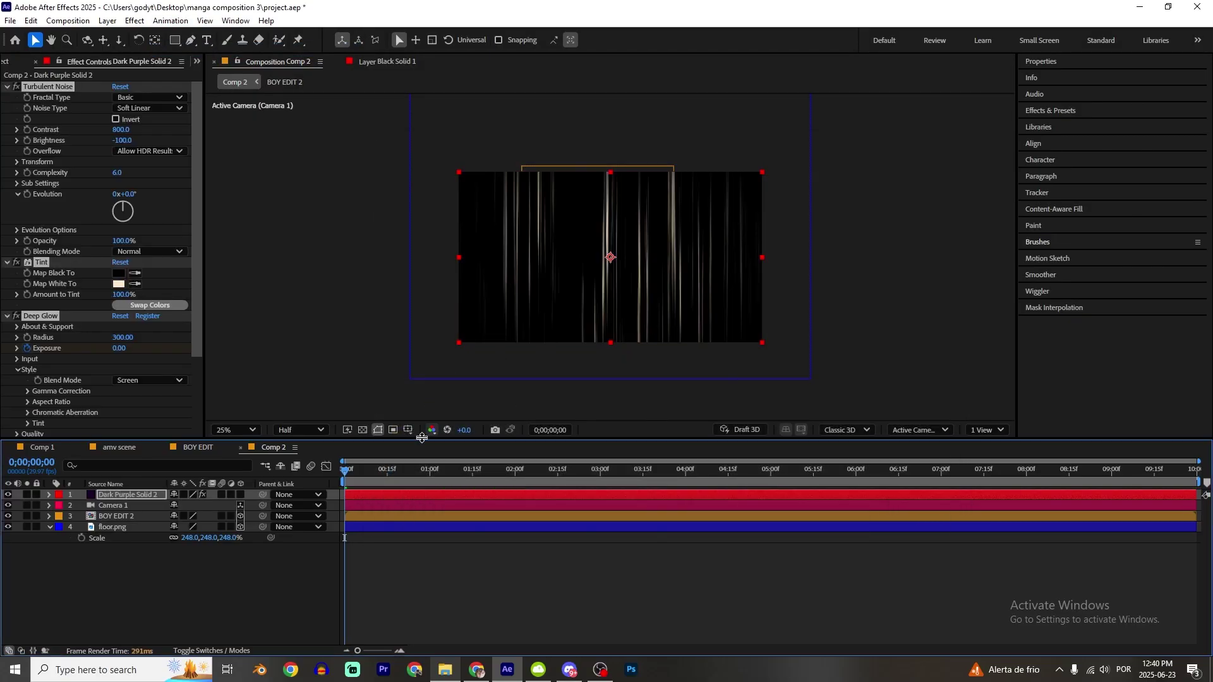
- Shift the solid's speed-line keyframes later in time, then return to the start
drag(345, 470, 445, 472)
key(u)
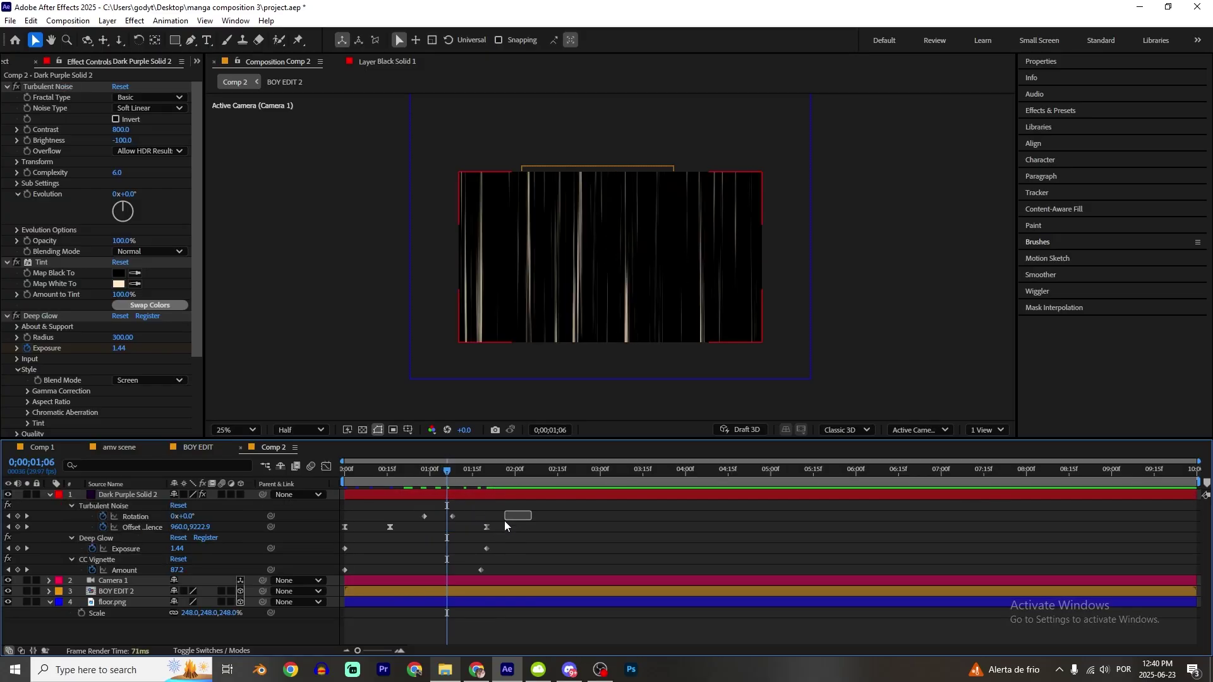
drag(505, 522, 441, 572)
drag(454, 522, 575, 522)
click(363, 470)
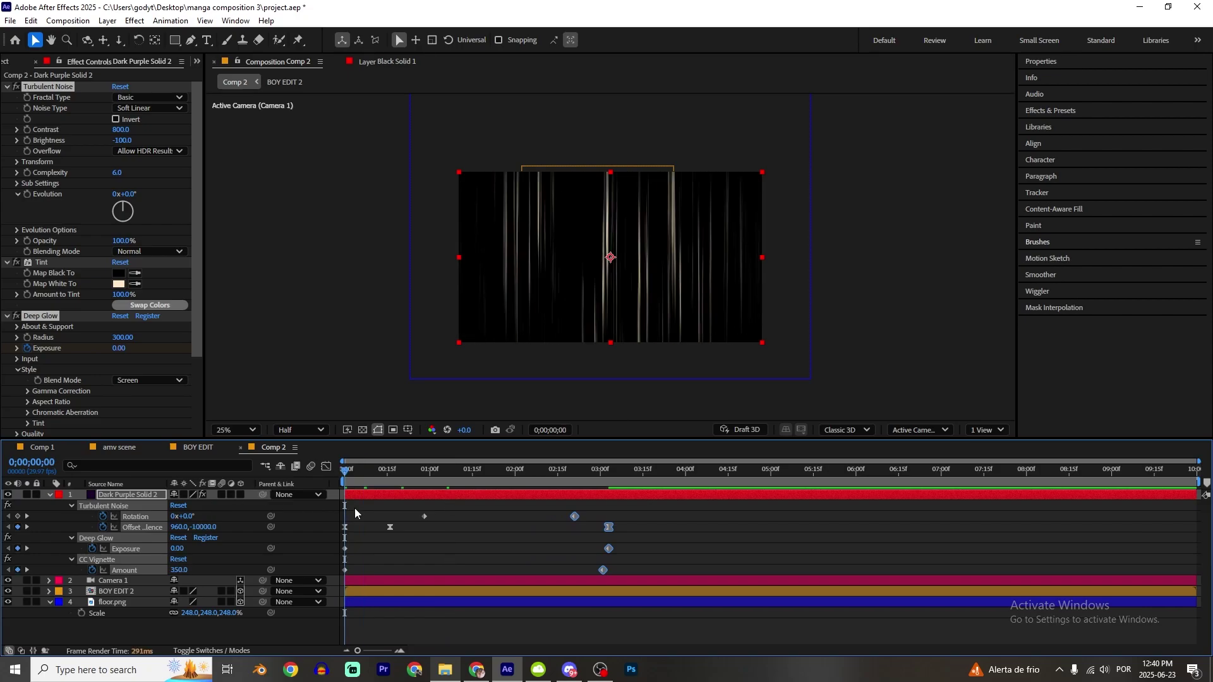
key(Home)
- Move Dark Purple Solid 2 to the bottom, scale it to about 131% and rotate it ~111°
click(49, 494)
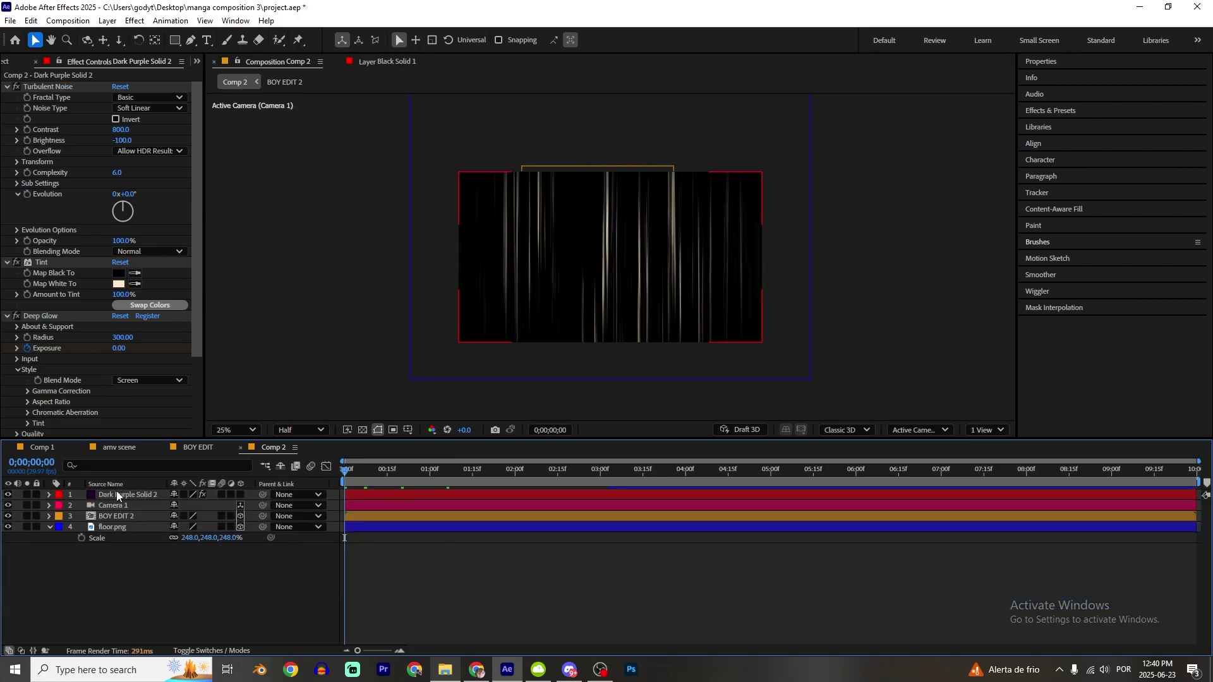
drag(116, 492, 84, 555)
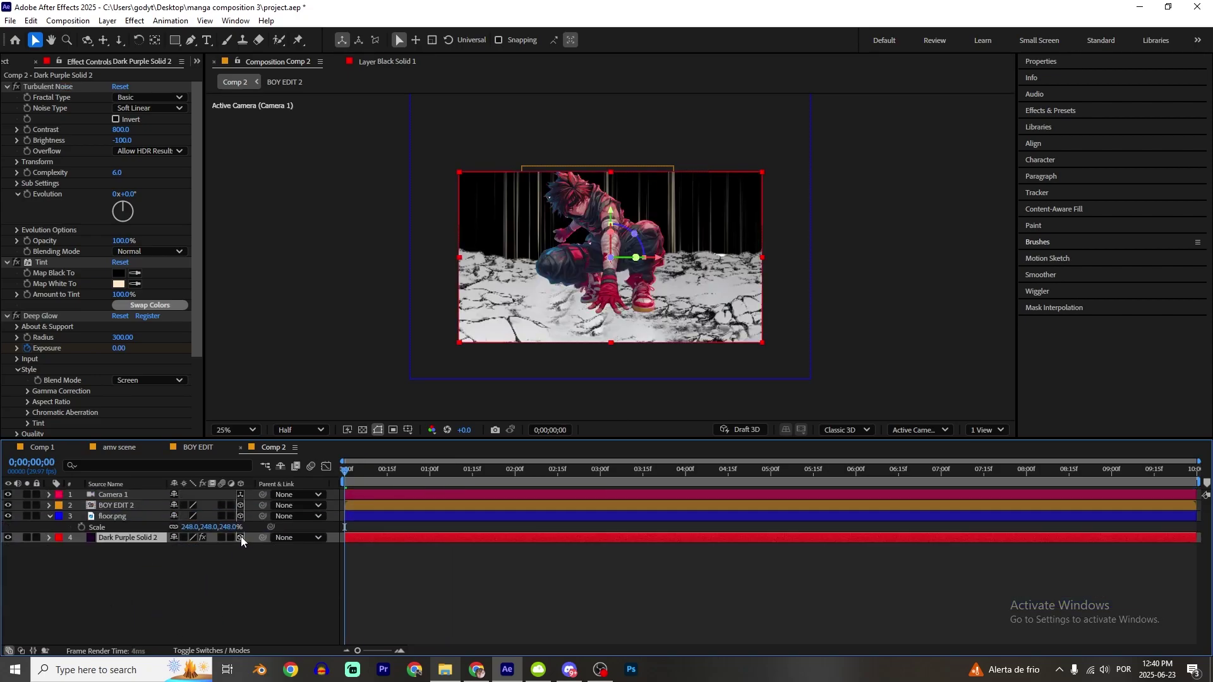
key(s)
drag(213, 548, 230, 549)
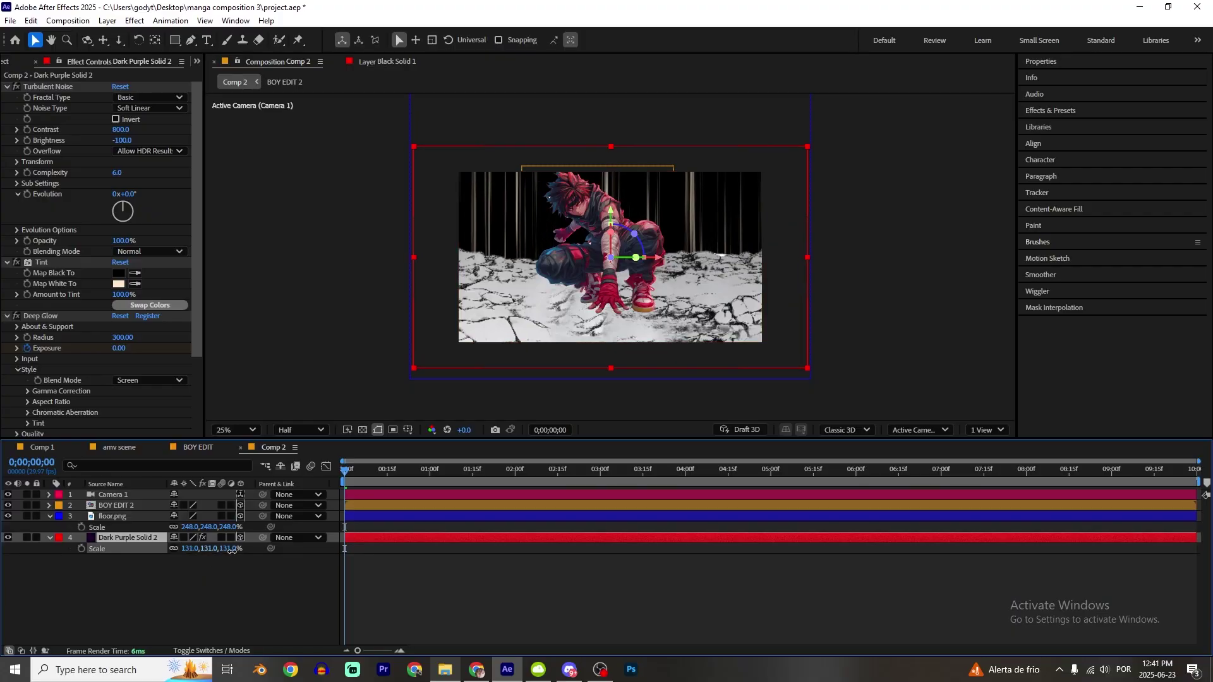
key(shift+r)
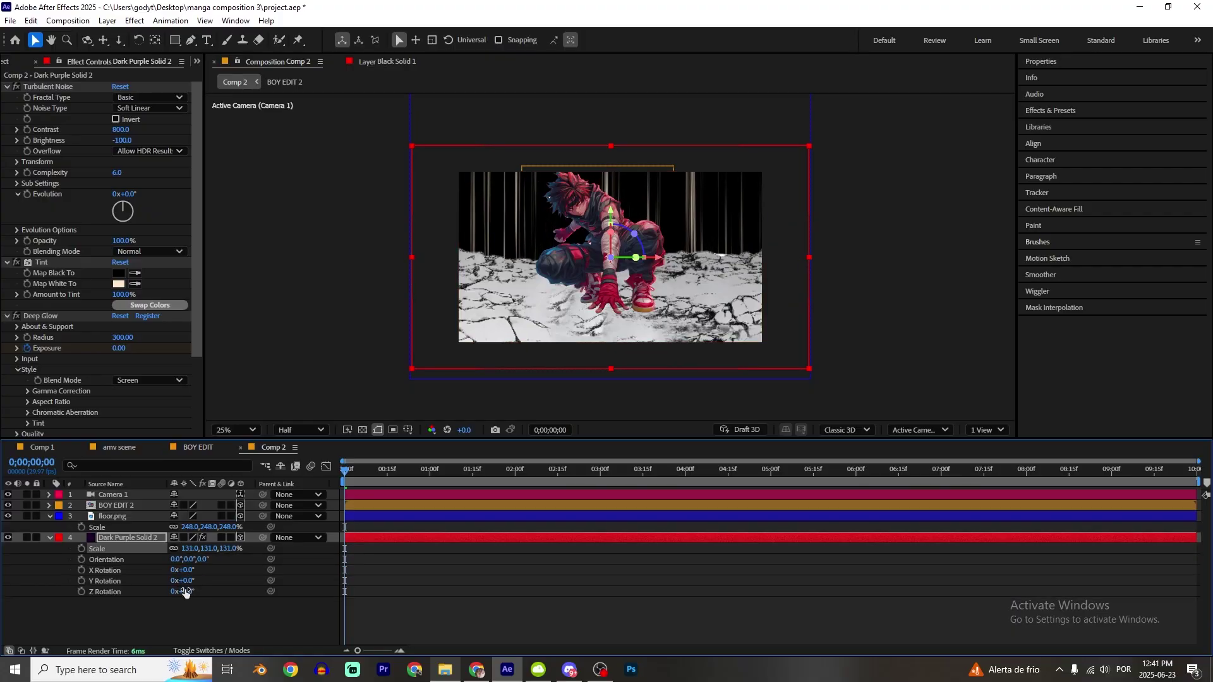
drag(186, 592, 278, 600)
- Set the Tint's Map White To colour to light blue and check at 0;00;02;10
scroll(95, 253, down, 1)
click(118, 255)
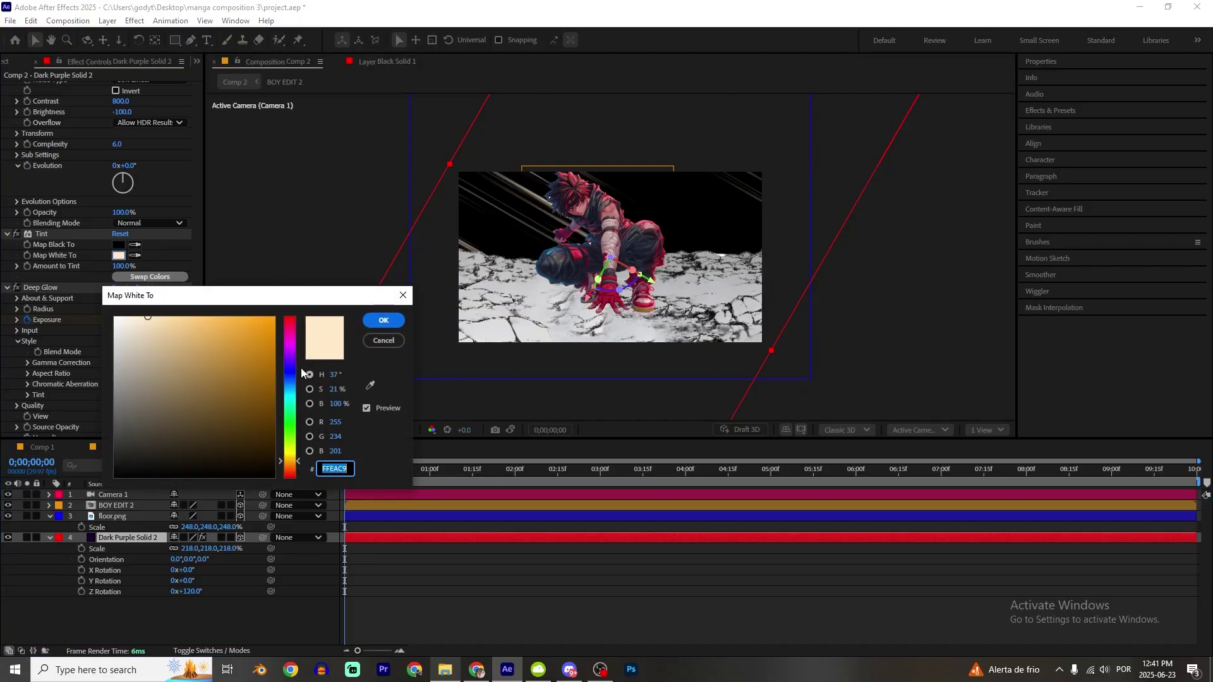
click(289, 368)
key(Return)
drag(392, 477, 544, 490)
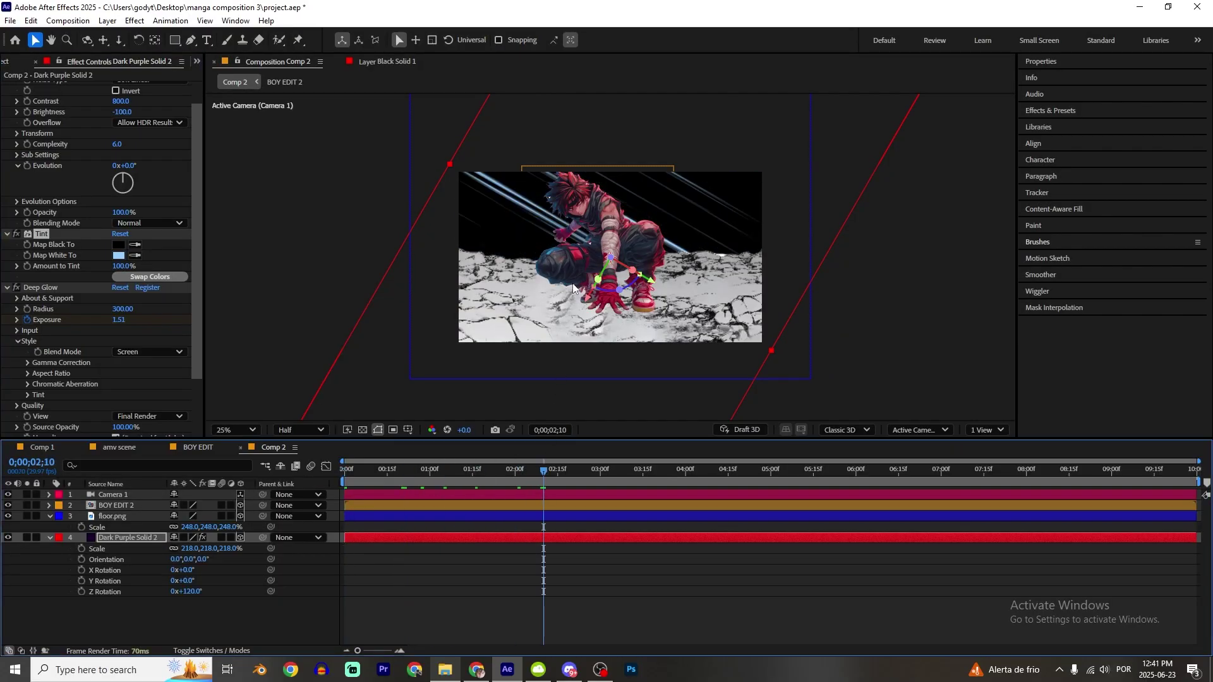
- Apply Deep Glow, undo the duplicate Deep Glow 2, and select BOY EDIT 2 at the start
key(ctrl+space)
text(glo)
key(Return)
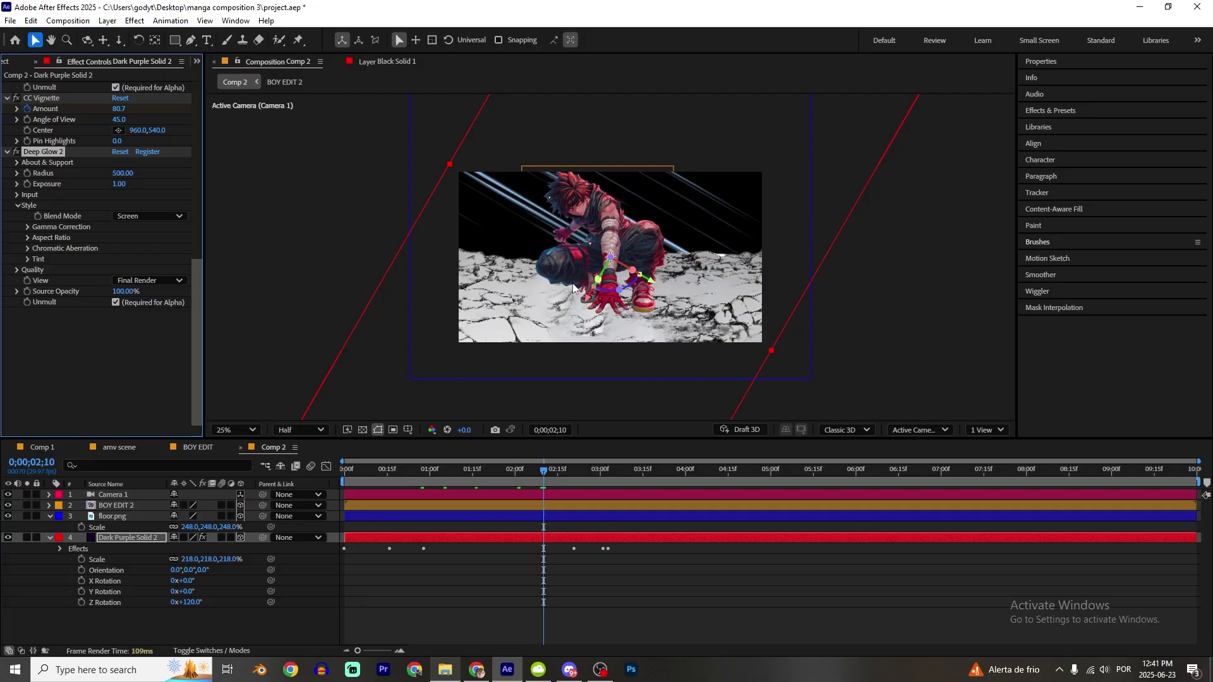
key(ctrl+z)
key(Home)
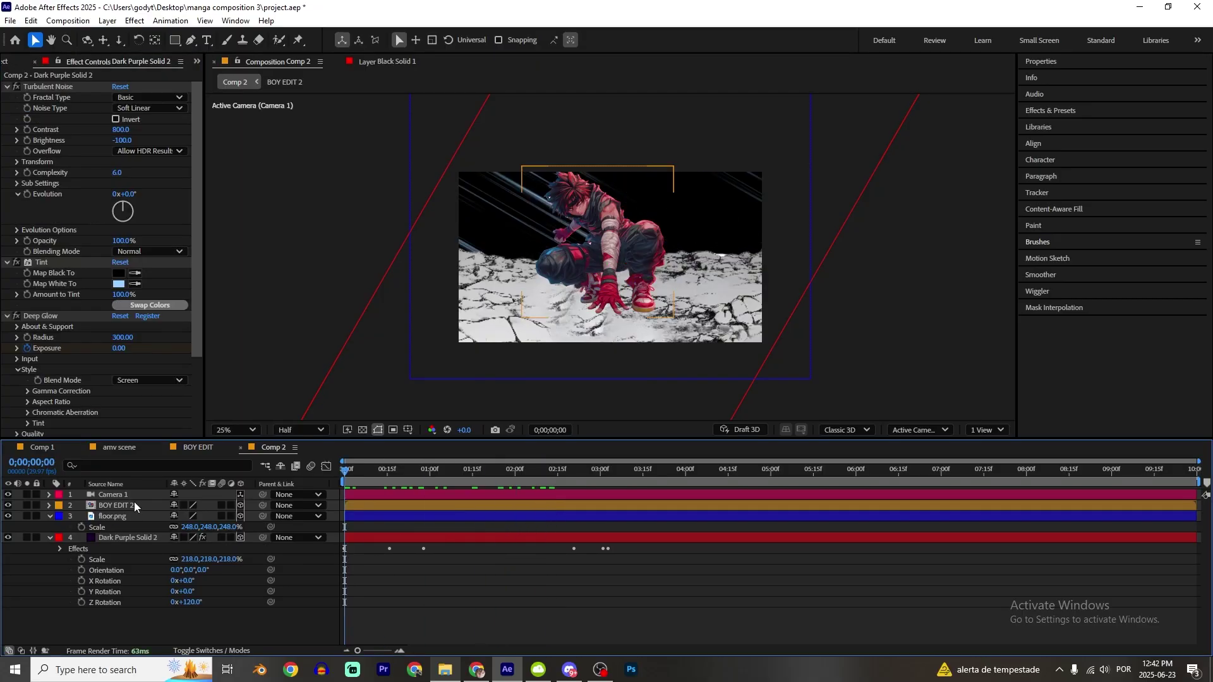
click(135, 506)
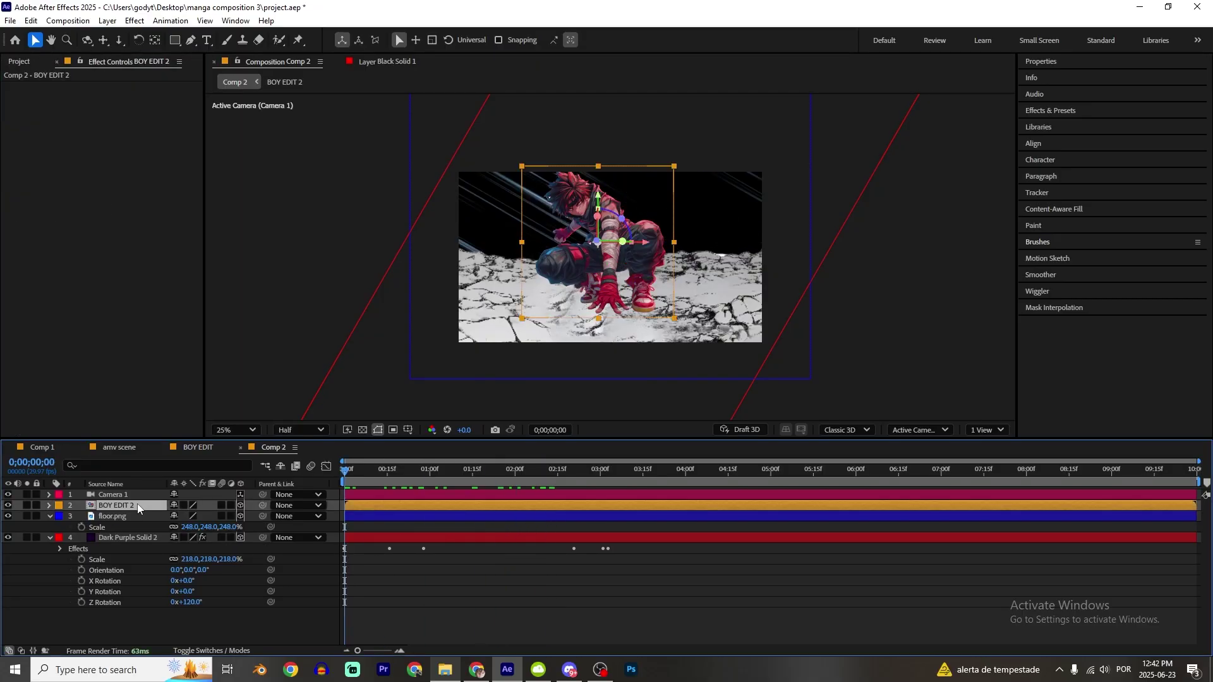
- Inside BOY EDIT 2, move Layer 2's anchor point up to the shoulder
double_click(114, 505)
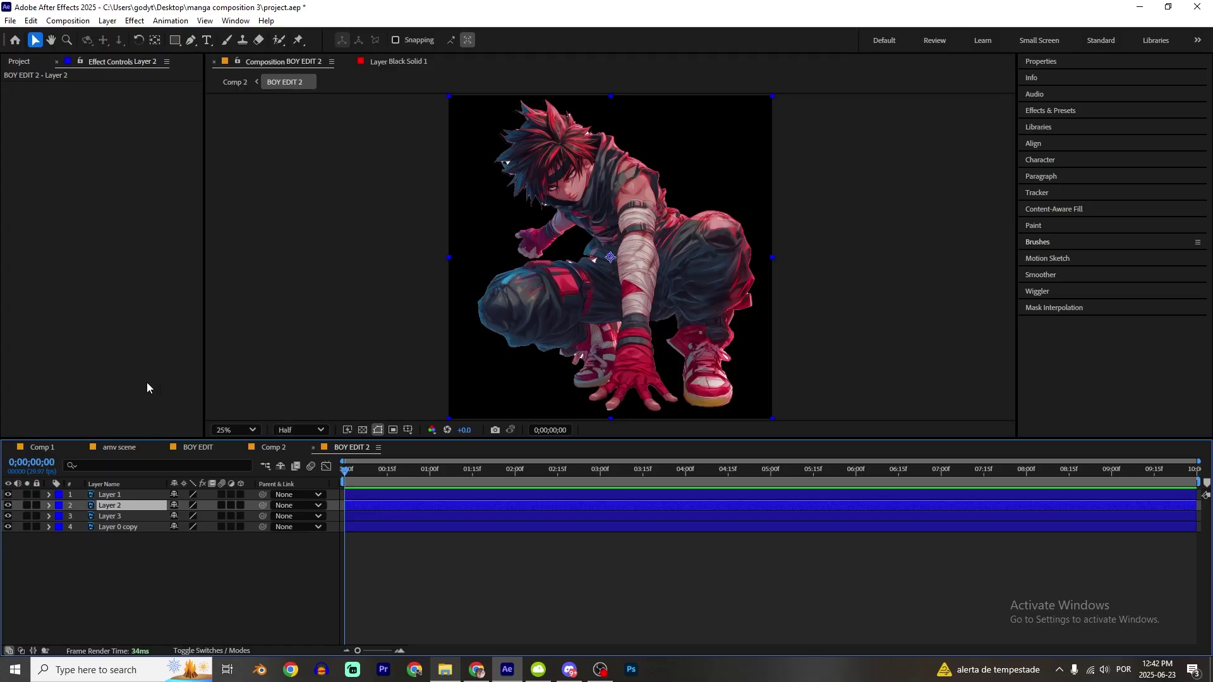
click(147, 528)
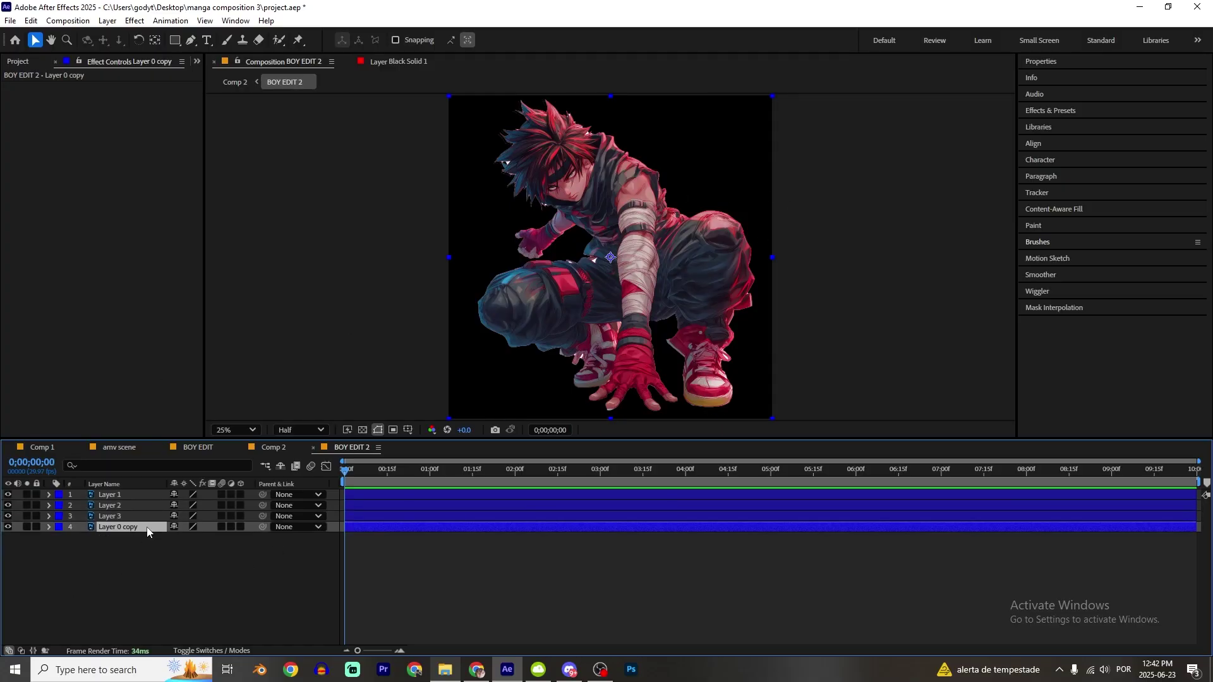
click(667, 312)
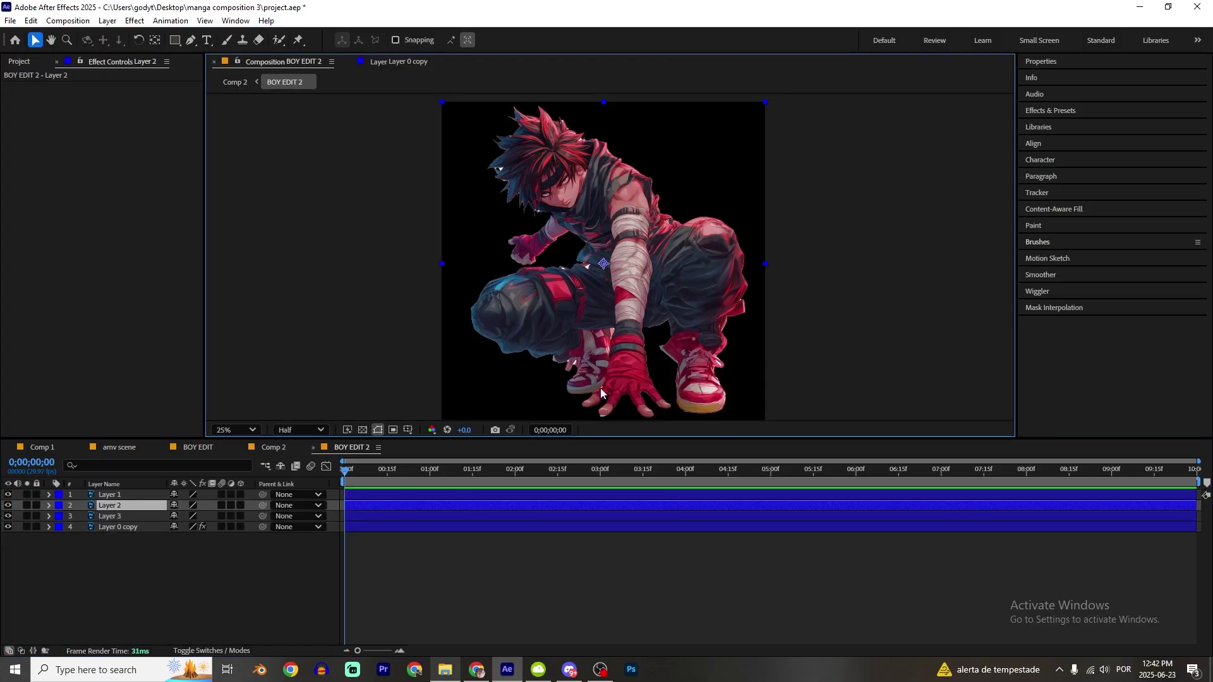
key(period)
key(y)
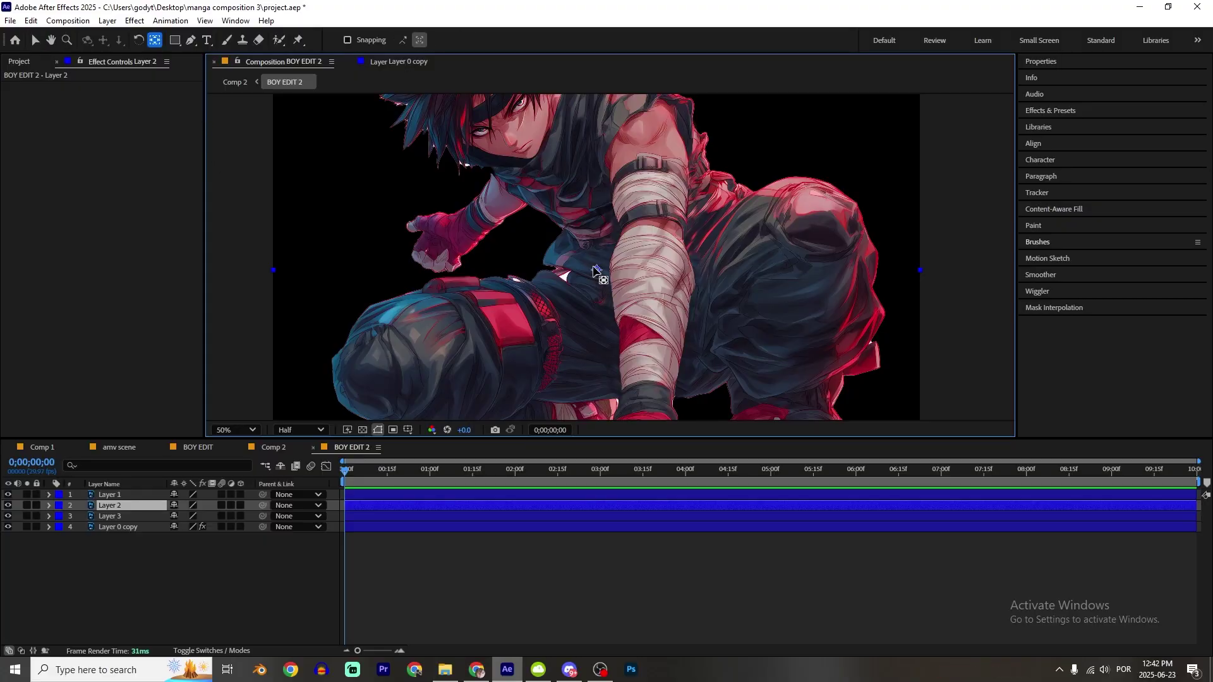
drag(640, 250, 618, 193)
key(comma)
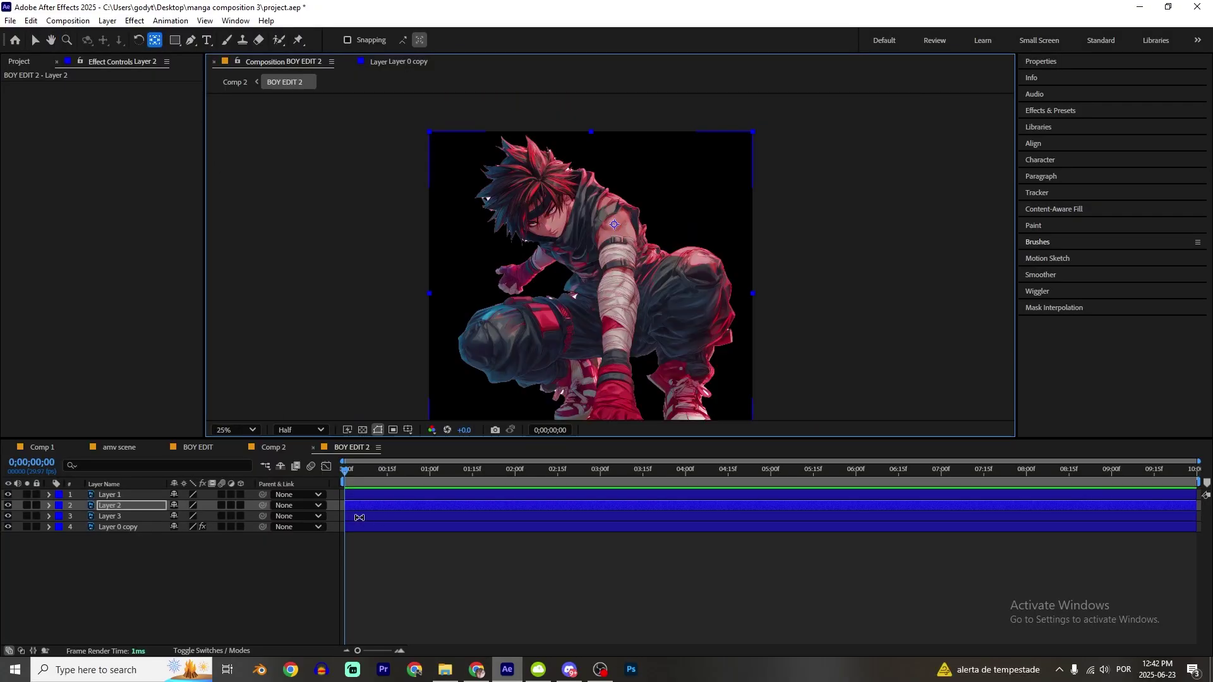
- Keyframe Layer 2 rotating from a tilted angle back to 0° at two seconds
key(r)
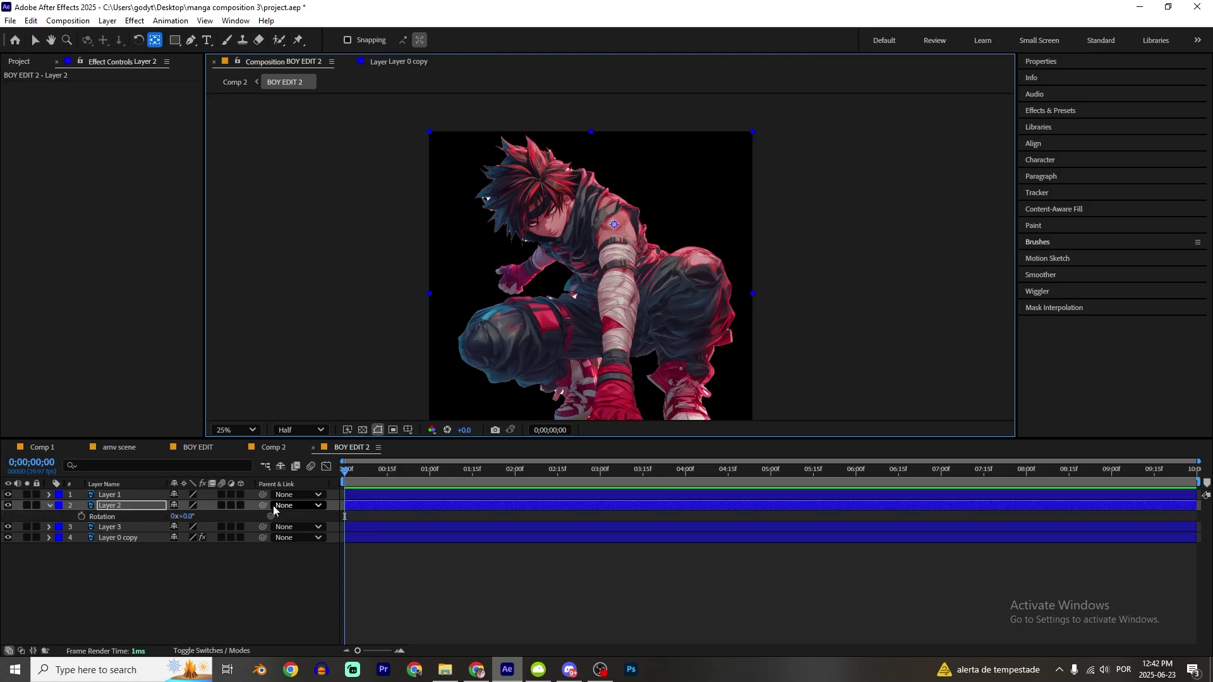
click(82, 516)
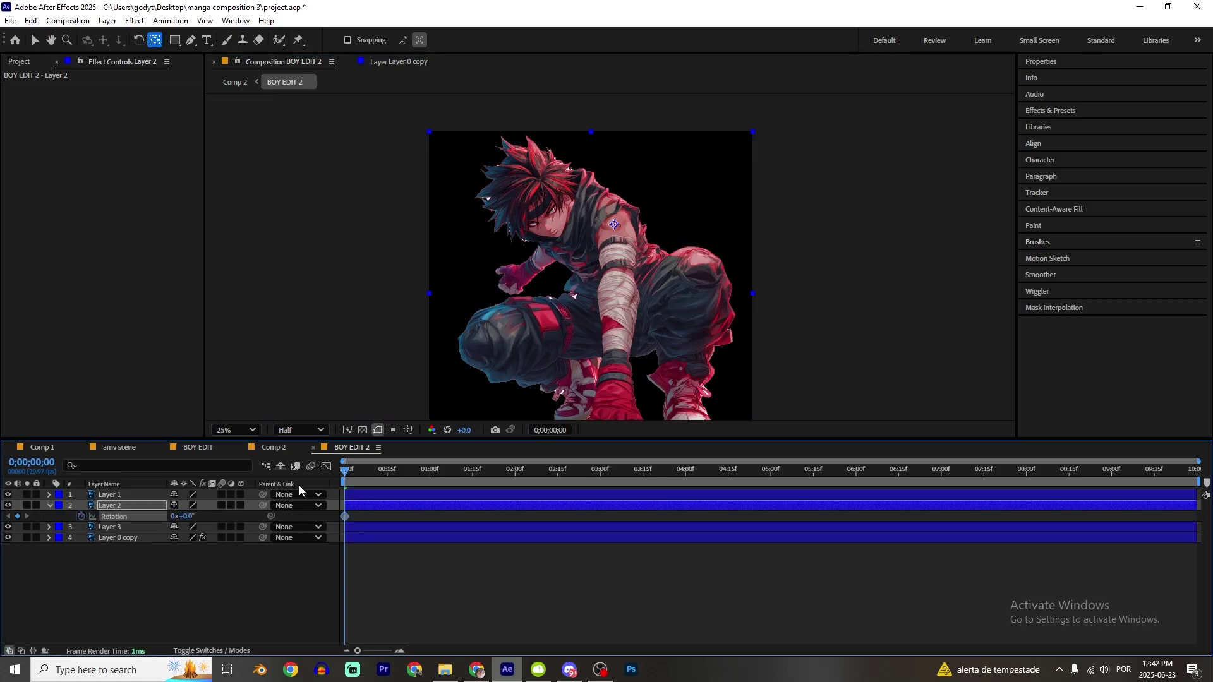
drag(345, 516, 507, 516)
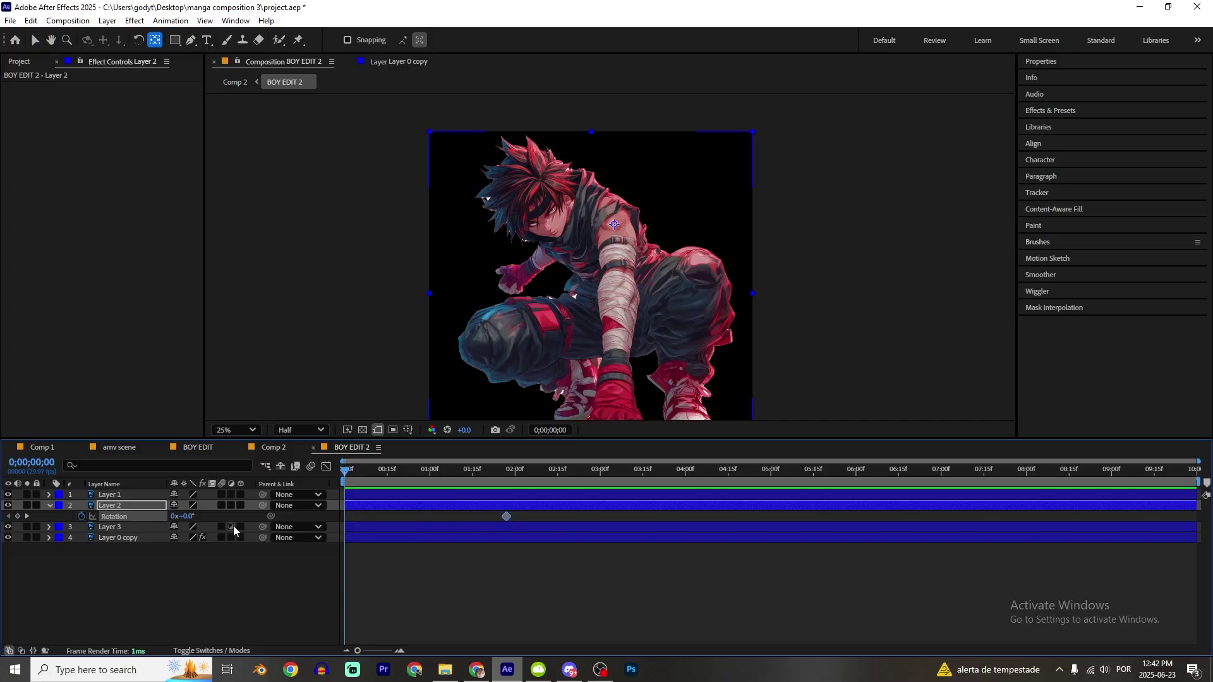
drag(190, 522, 214, 519)
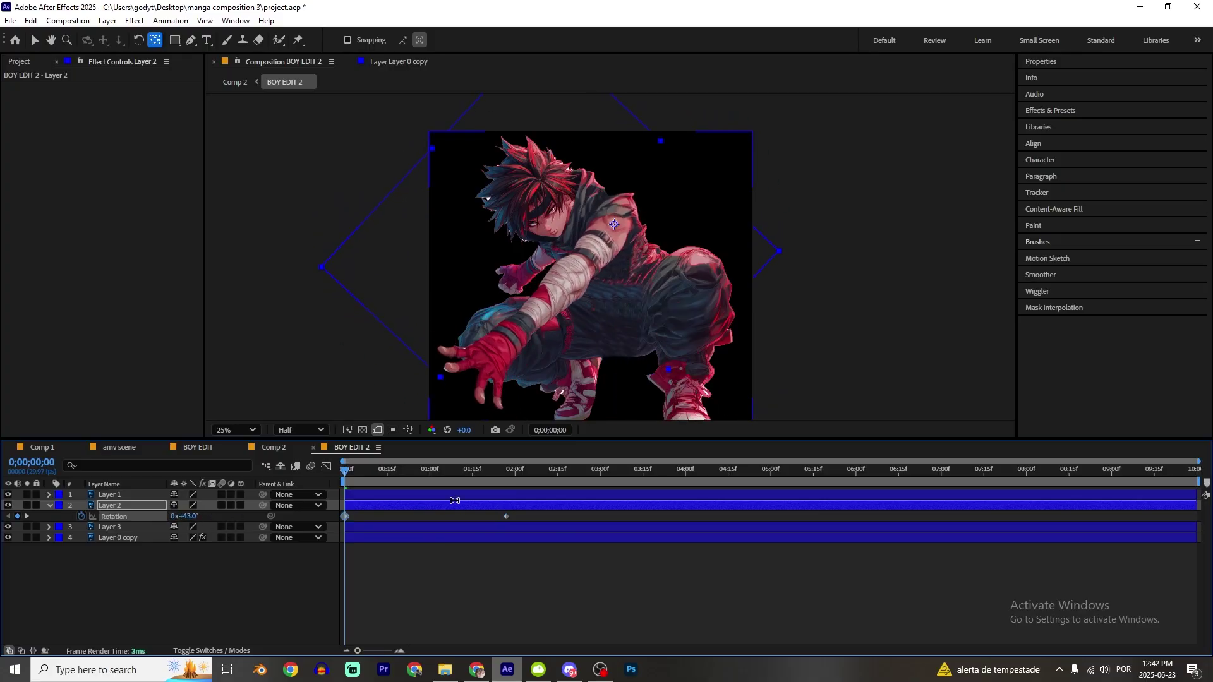
drag(556, 519, 190, 554)
click(326, 467)
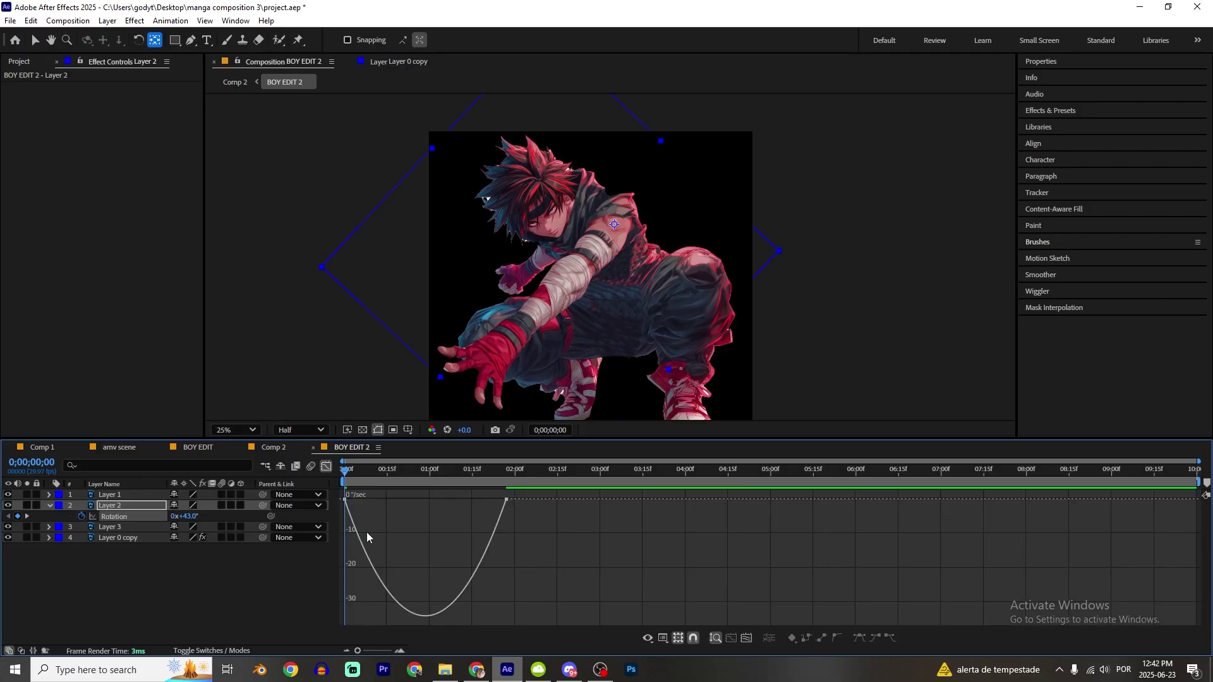
click(326, 466)
scroll(506, 270, up, 2)
- Scale Layer 1 to about 122%, move it to the bottom of the stack and reposition it
click(520, 292)
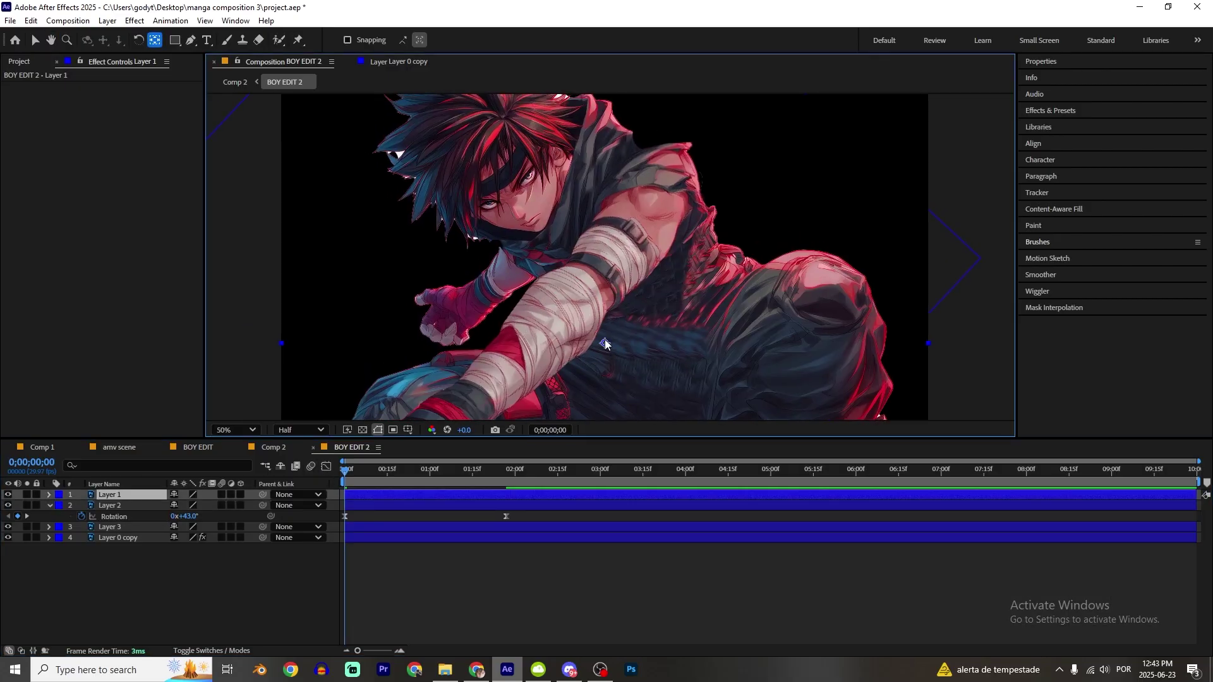
key(s)
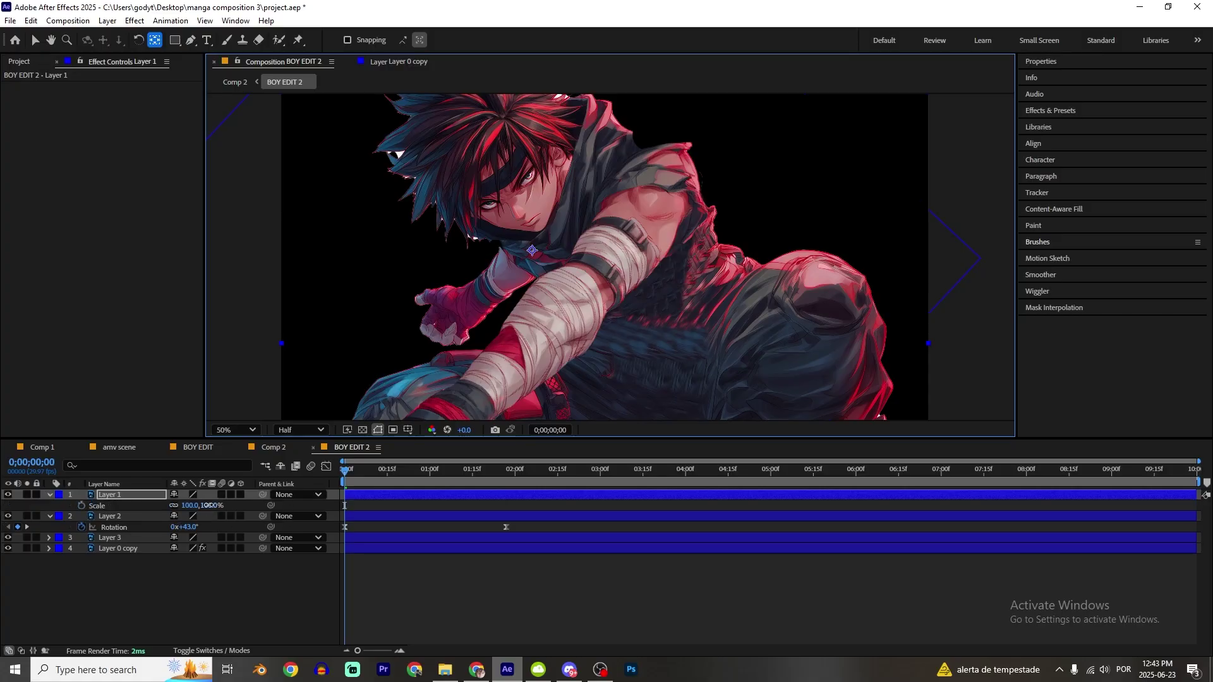
drag(190, 506, 221, 505)
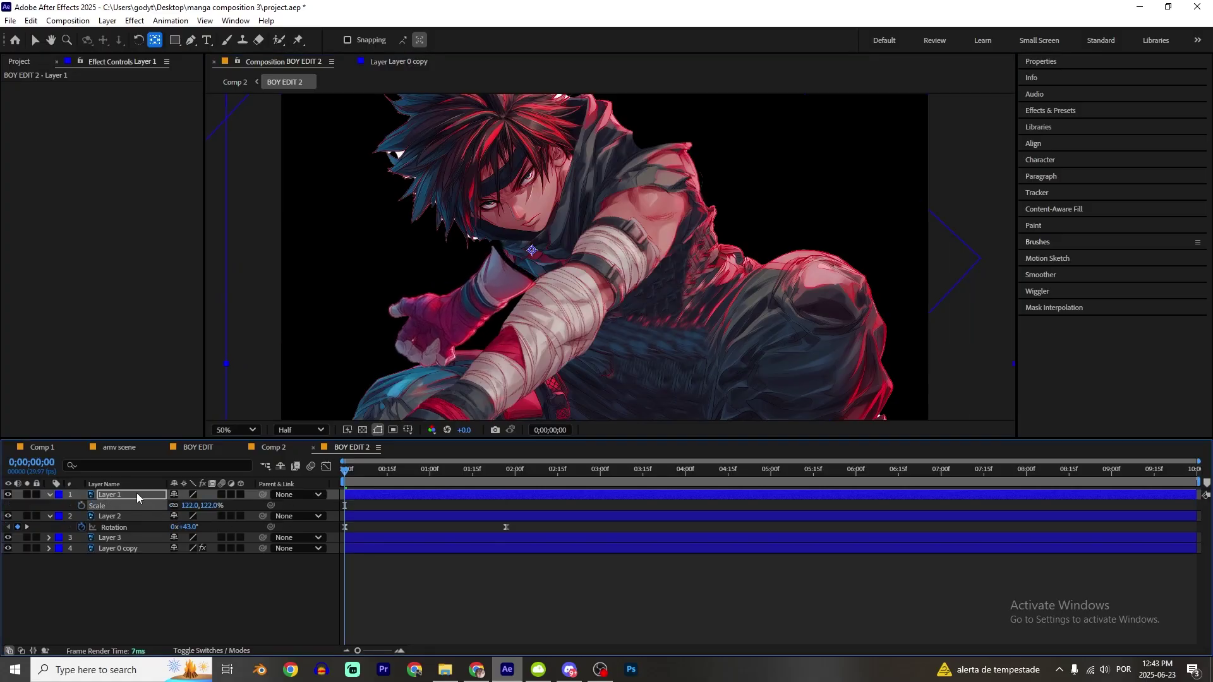
drag(137, 498, 162, 575)
key(v)
drag(465, 313, 470, 303)
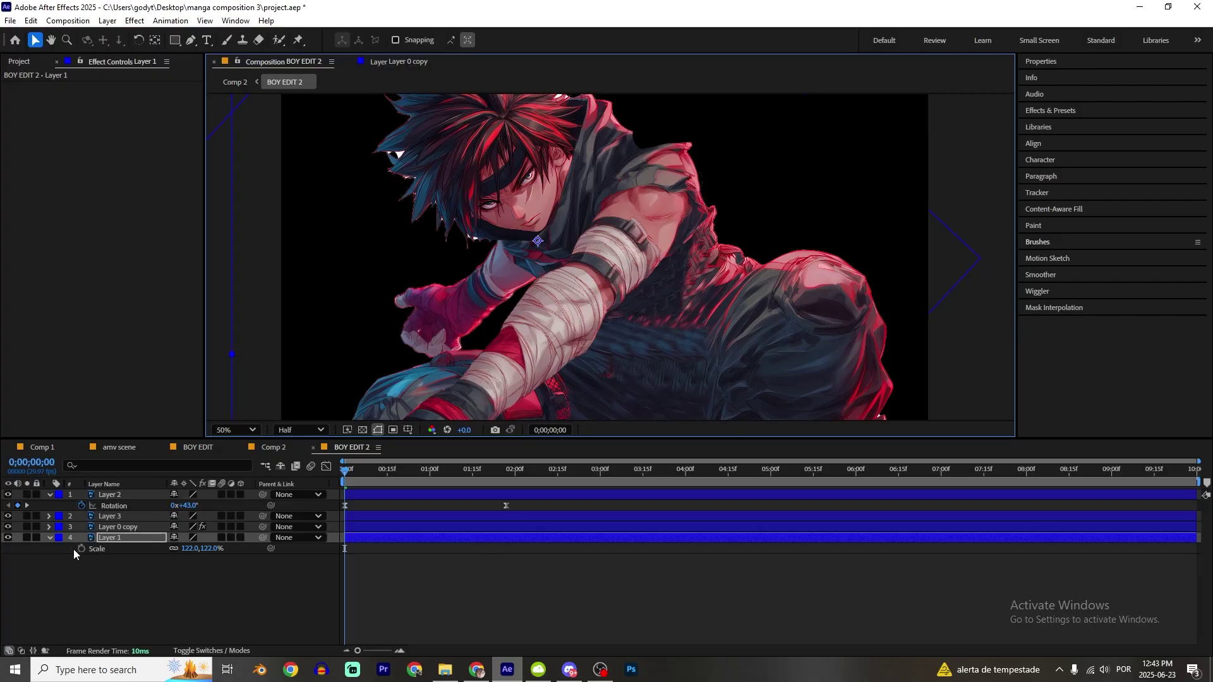
- Keyframe Layer 1 rotating from 73° back to 0°, aligned with Layer 2's two-second key
key(alt+shift+r)
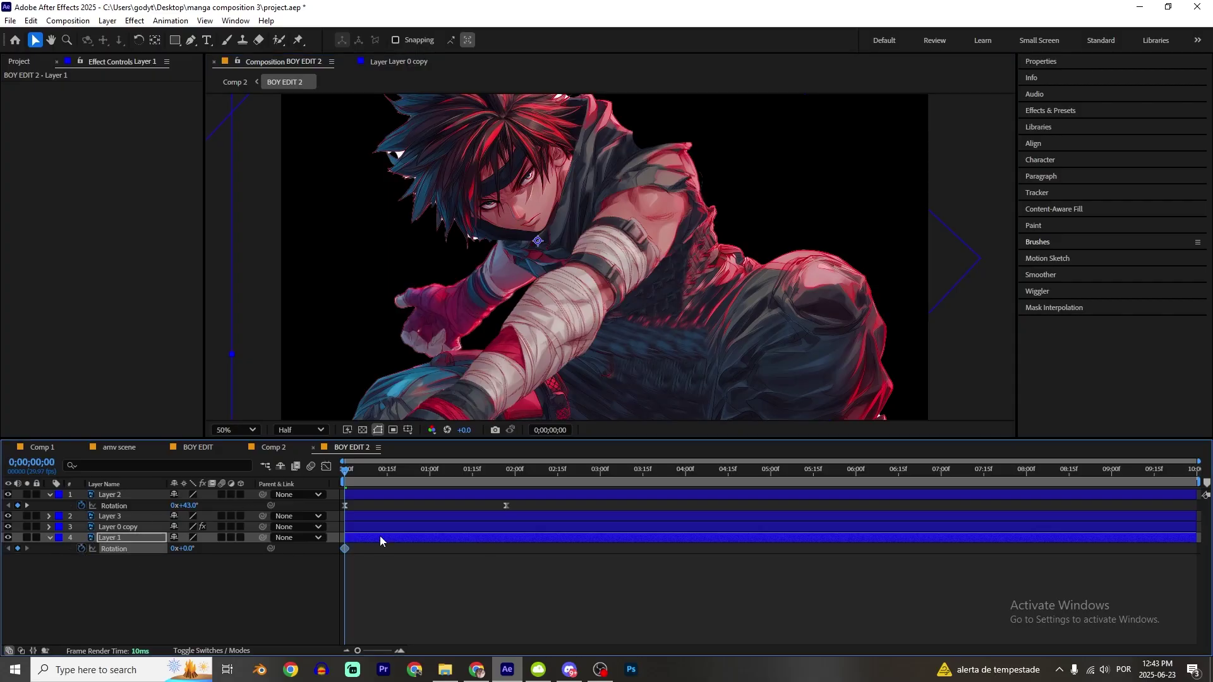
drag(493, 547, 511, 544)
drag(225, 553, 361, 597)
click(402, 560)
- Check layer visibility, then move Layer 3's anchor point up to the head
scroll(495, 316, down, 2)
drag(8, 527, 6, 538)
click(7, 516)
click(7, 516)
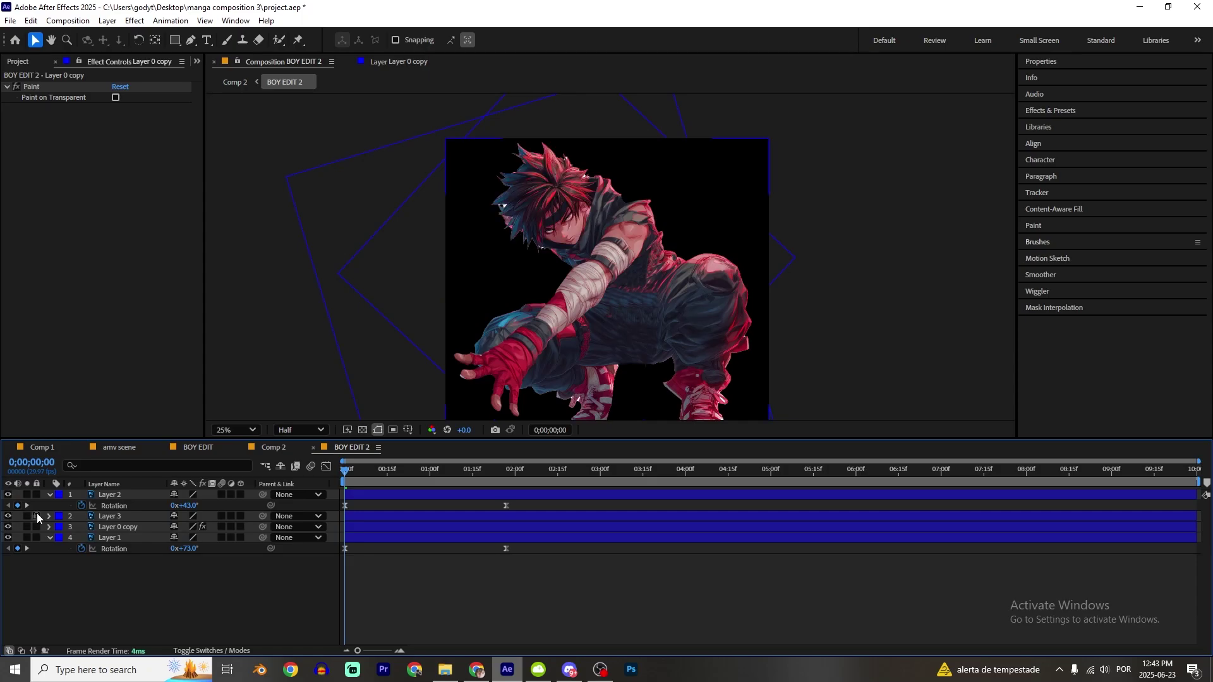
click(97, 516)
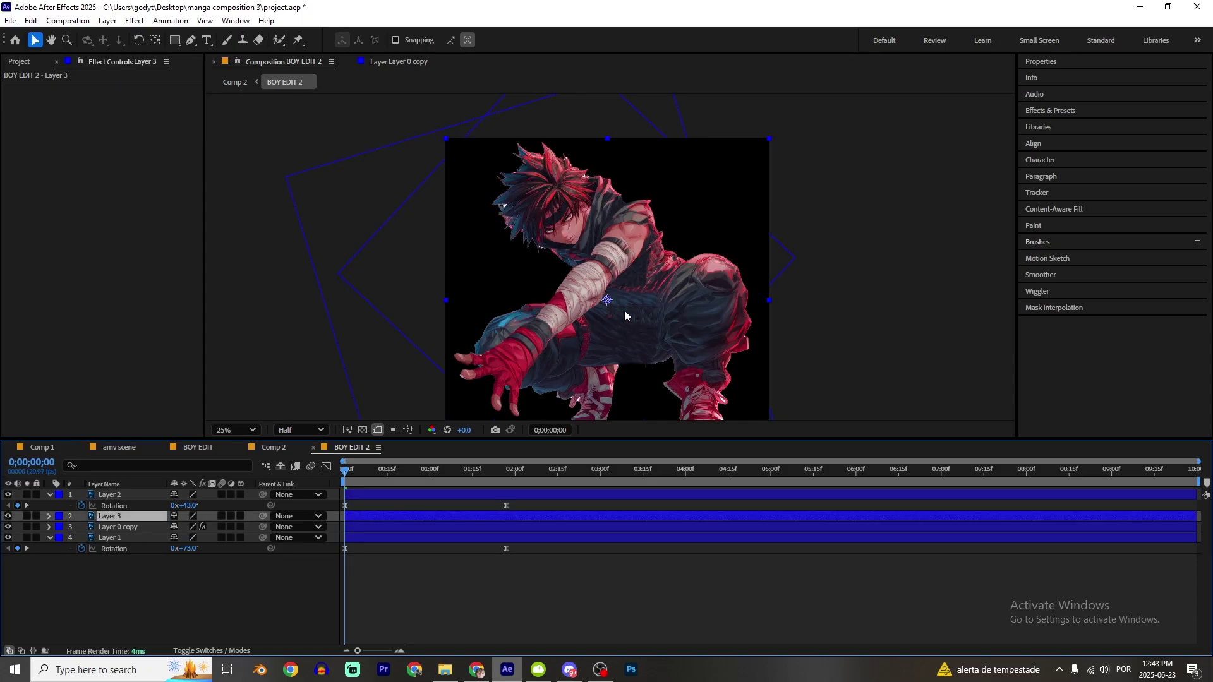
key(y)
drag(610, 303, 588, 217)
- Keyframe Layer 3 rotating from −16° to 0°, then select all three layers' rotation keys
key(r)
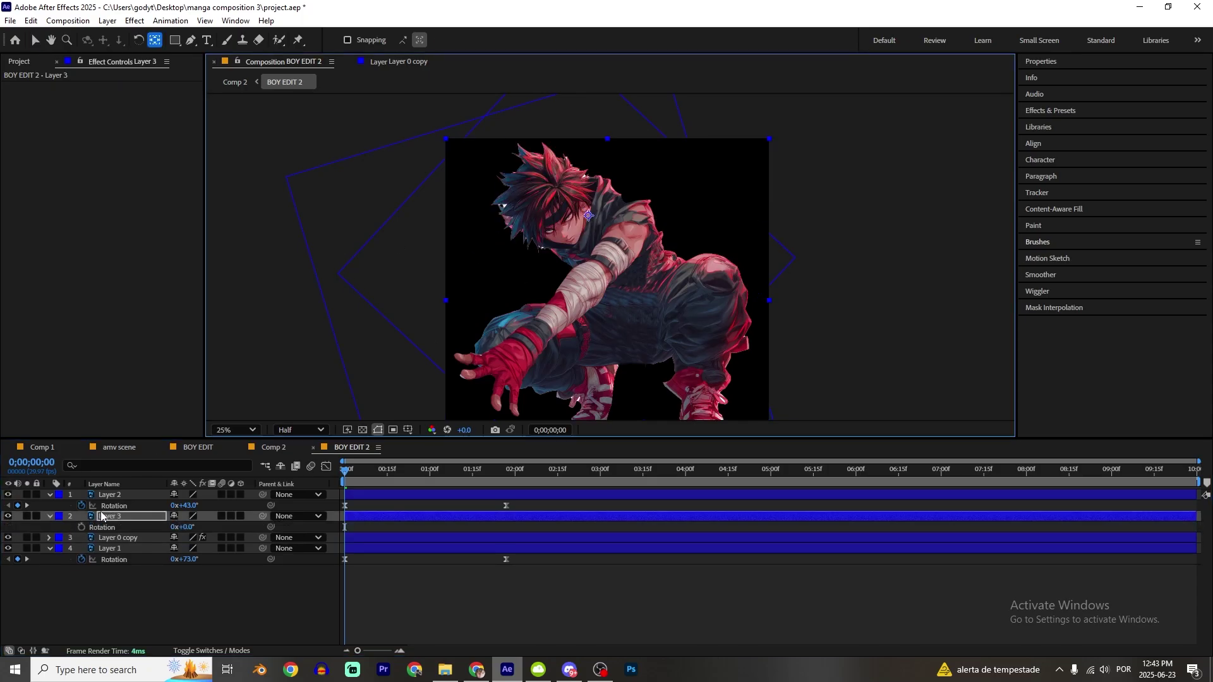
key(alt+shift+r)
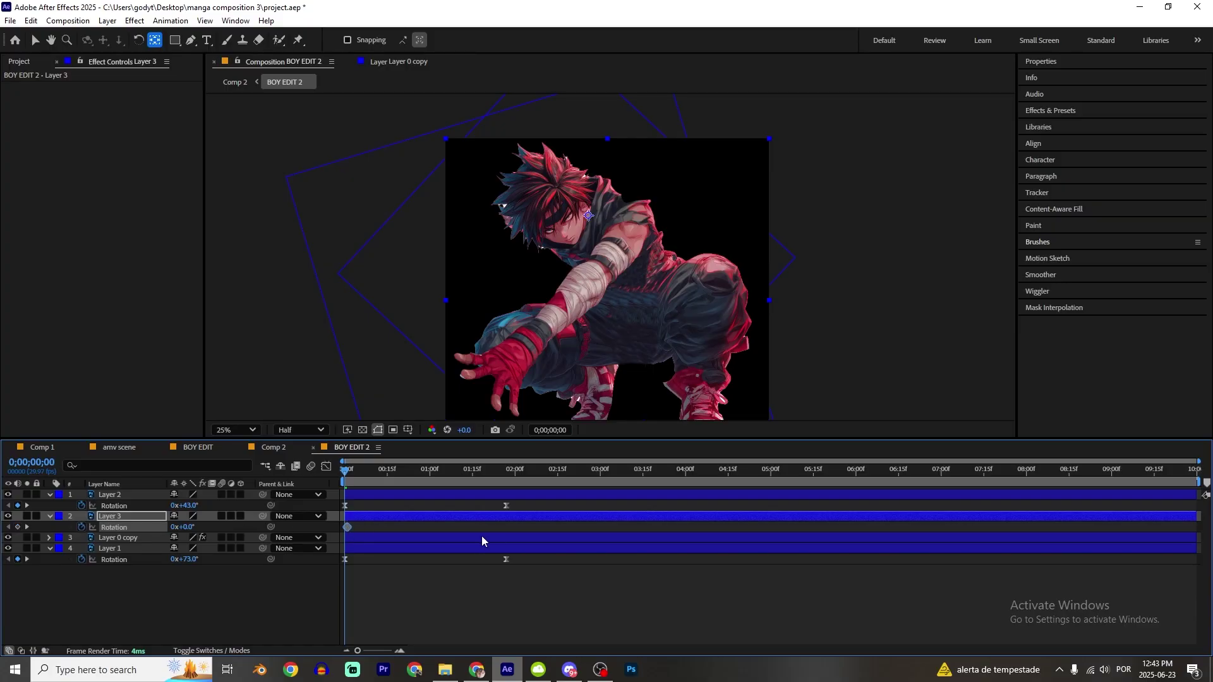
drag(185, 527, 171, 525)
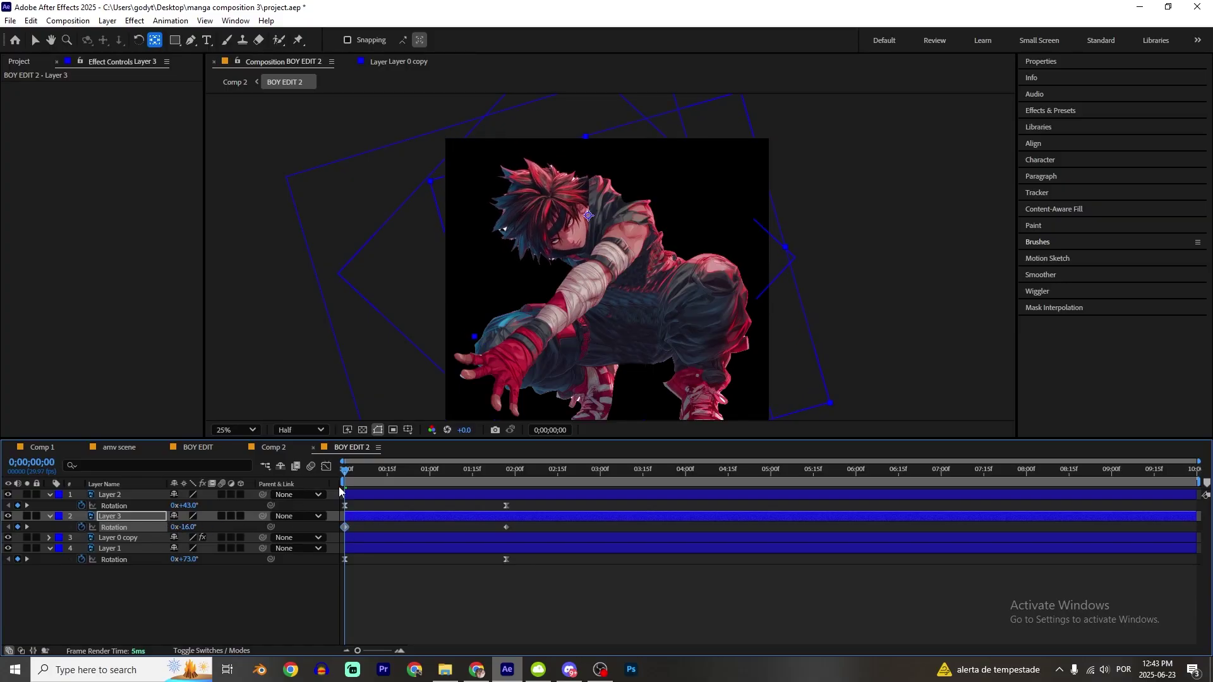
drag(348, 483, 301, 601)
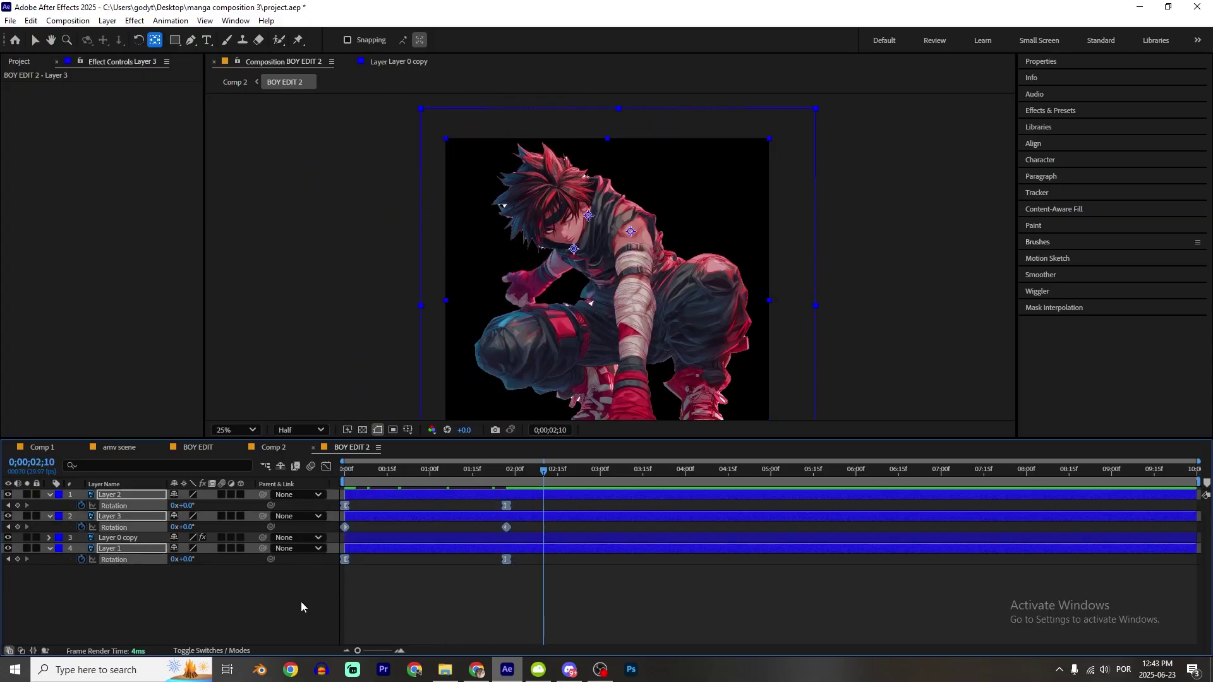
- Ease the rotations to start fast and settle into the two-second keyframes, then preview
click(326, 466)
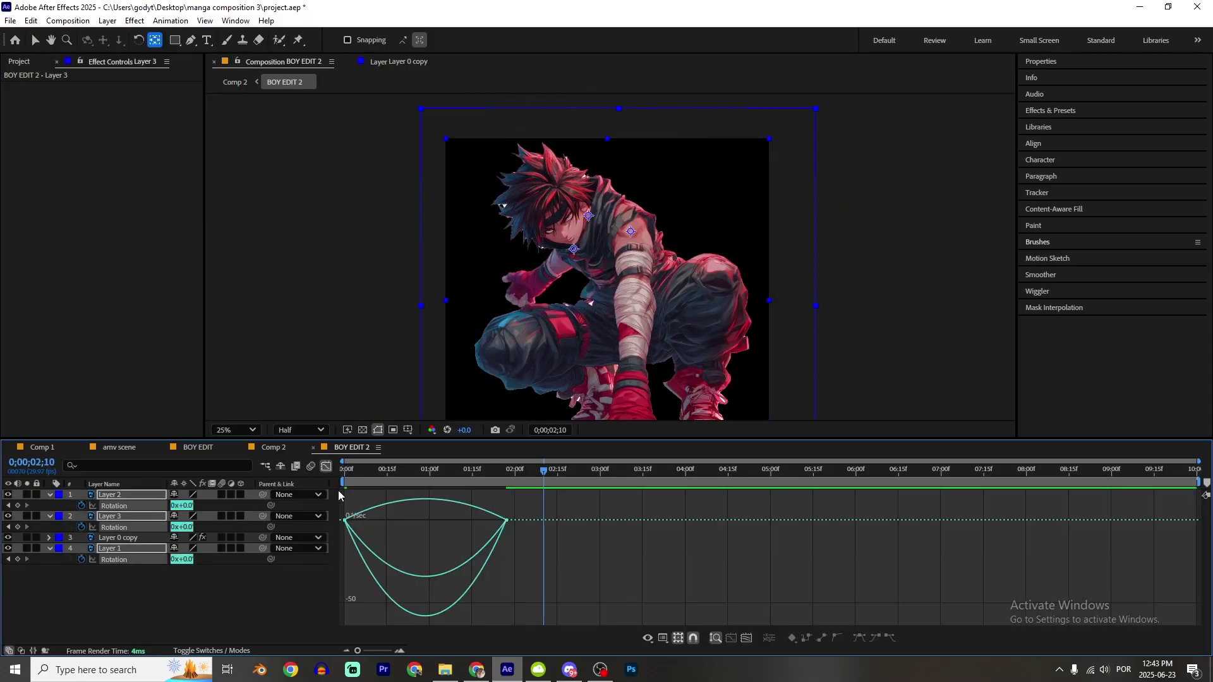
drag(423, 547, 266, 508)
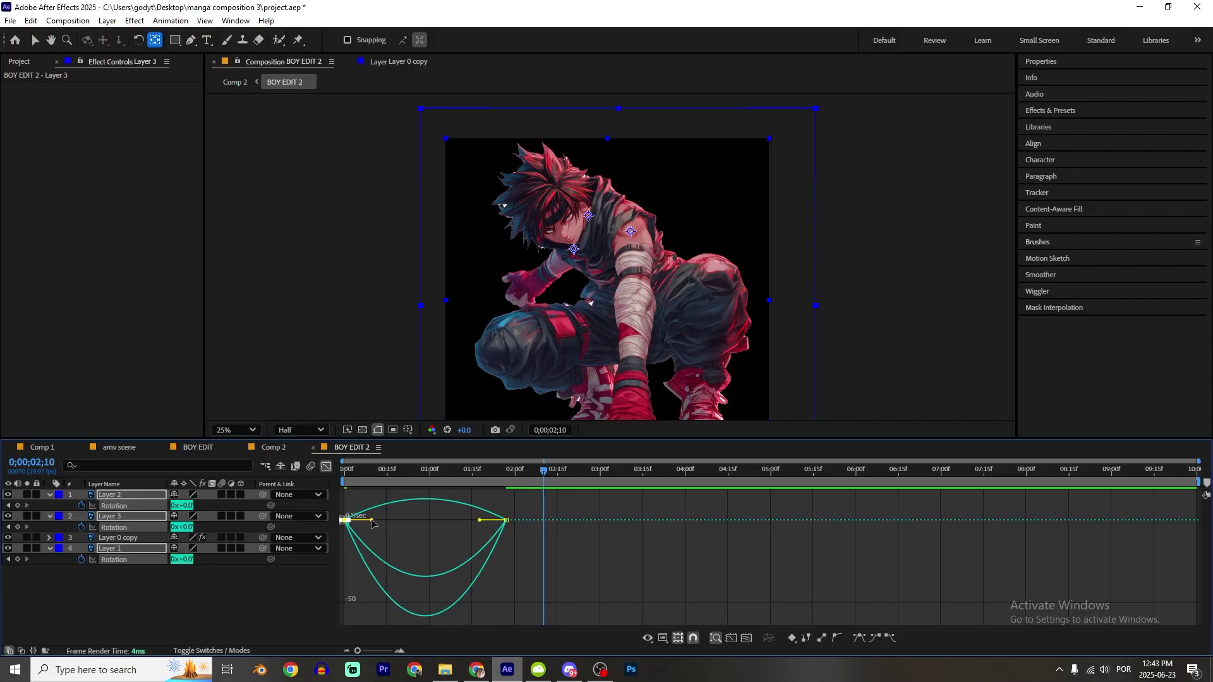
drag(372, 520, 348, 499)
drag(529, 520, 366, 520)
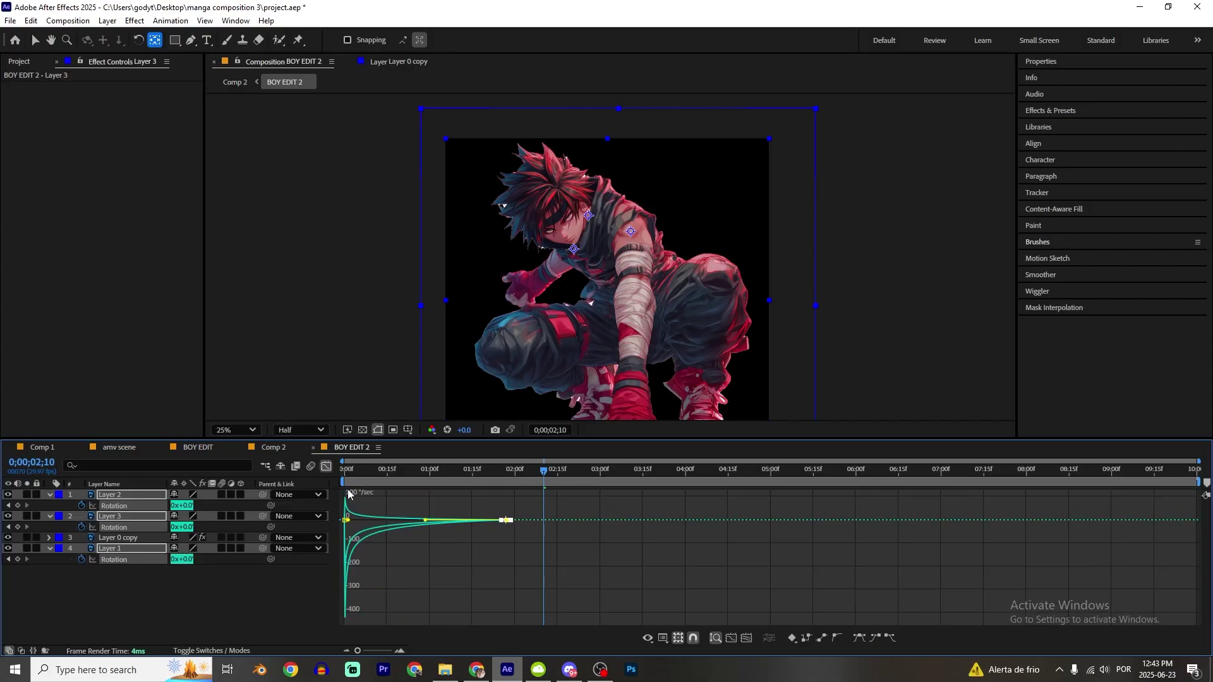
click(326, 467)
key(Home)
key(space)
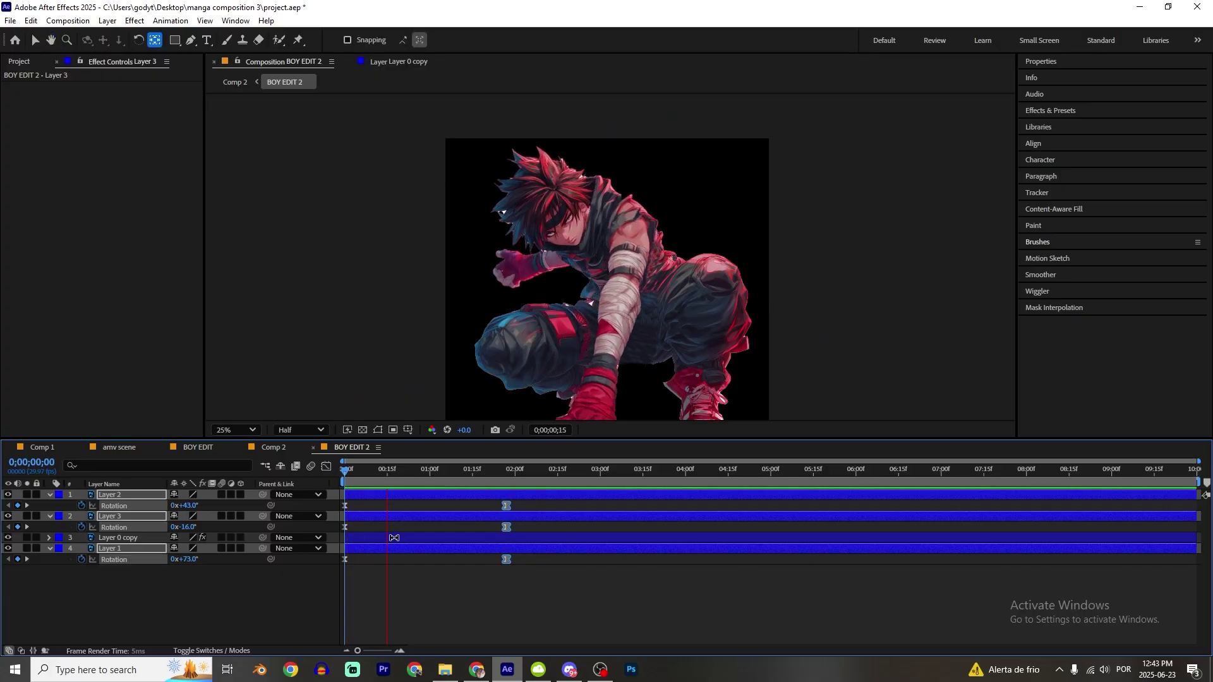
click(442, 571)
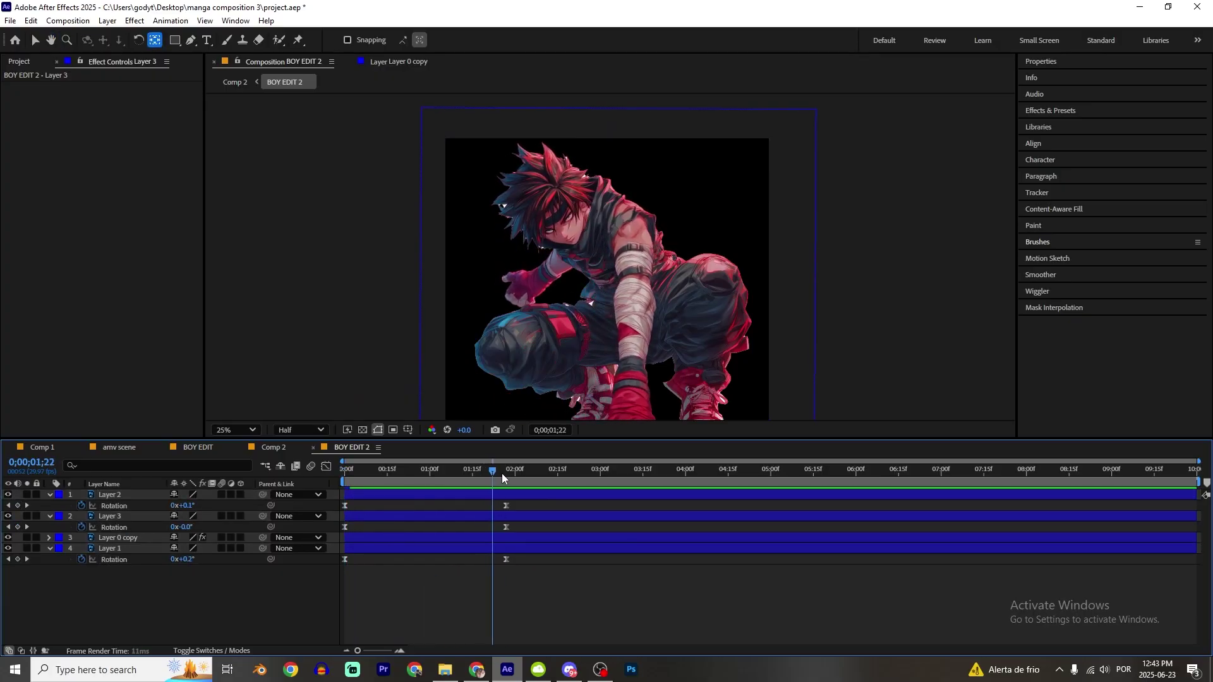
key(space)
- Add tilted rotation keys for Layers 1–3 at 02;23 and shift them to about 03;23
drag(183, 526, 180, 559)
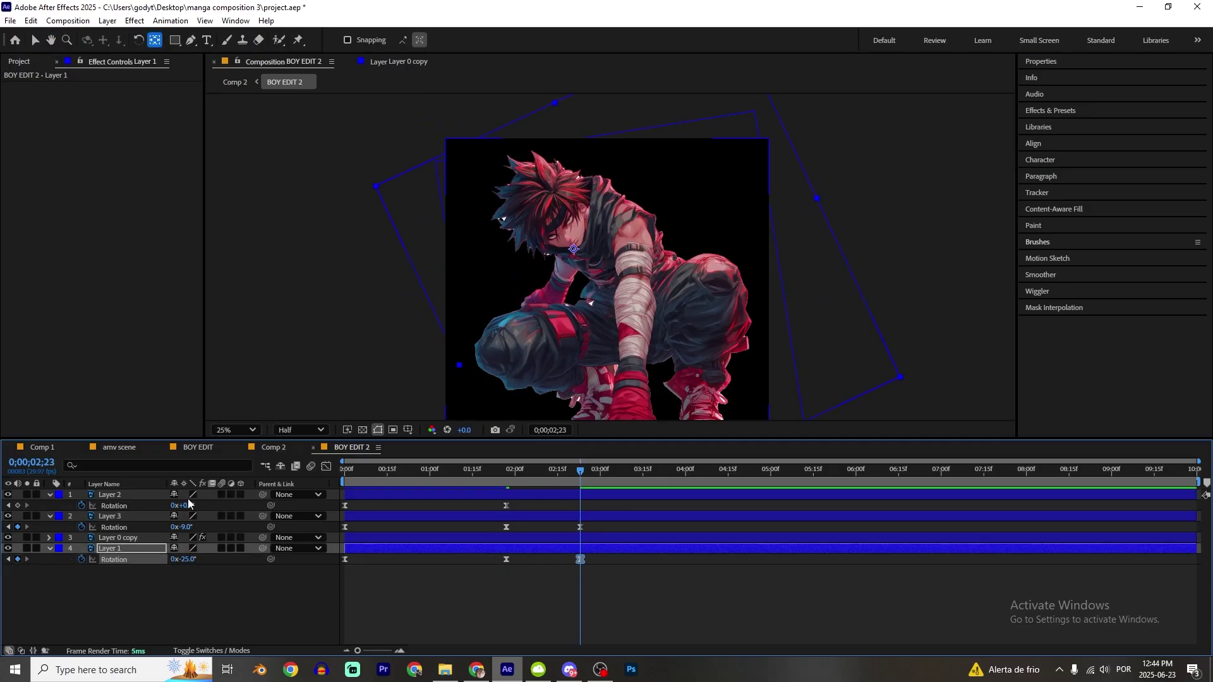
drag(183, 506, 182, 517)
drag(614, 509, 562, 576)
drag(580, 527, 665, 534)
- Adjust easing on the final rotation keyframes, preview, and precompose all layers
click(326, 466)
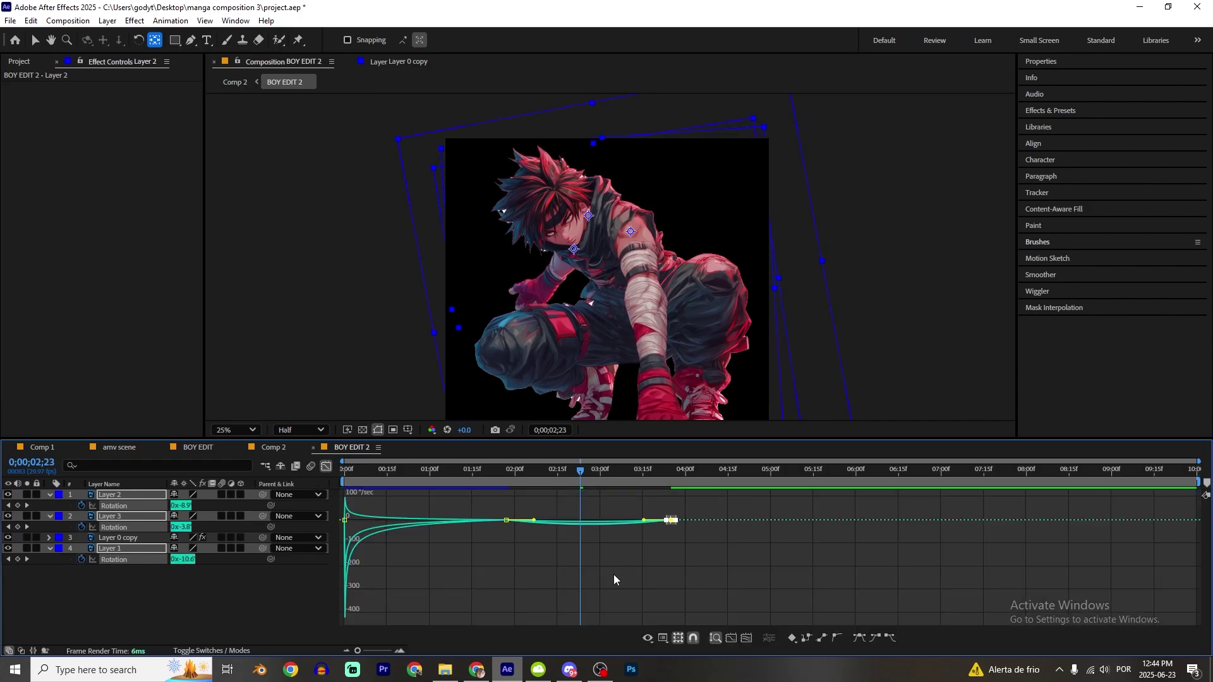
drag(570, 560, 565, 532)
mouse_move(644, 520)
mouse_down()
mouse_move(652, 528)
mouse_move(637, 527)
mouse_up()
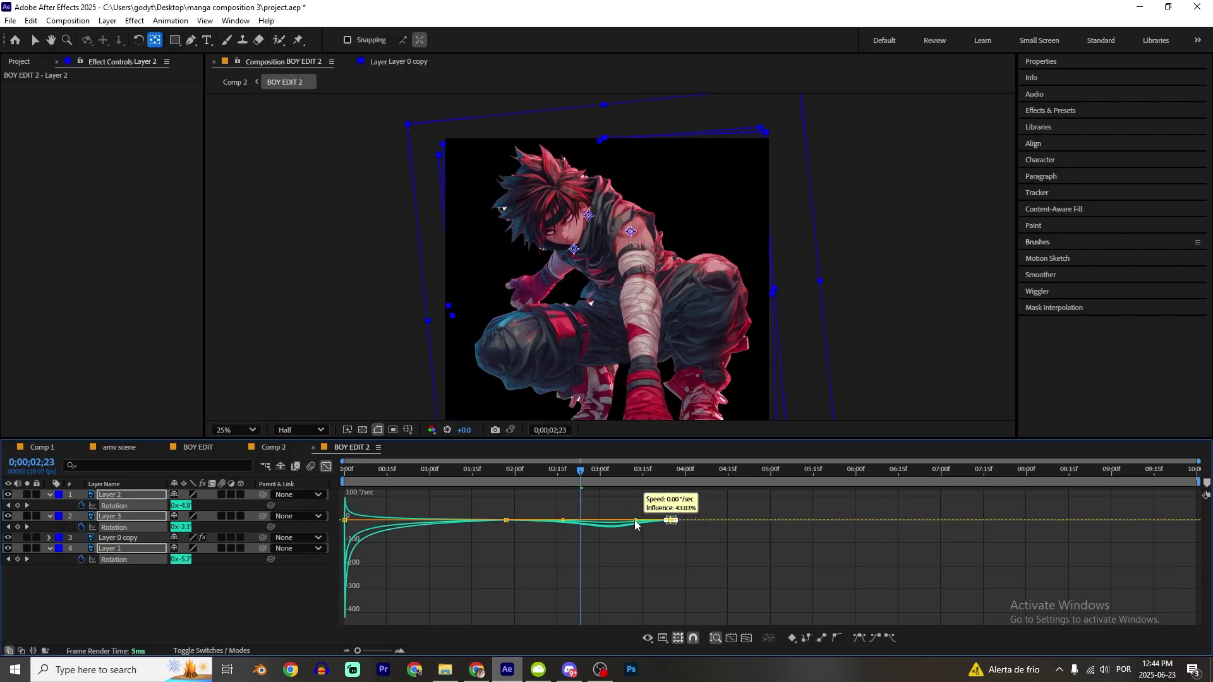
key(shift+F3)
key(space)
key(space)
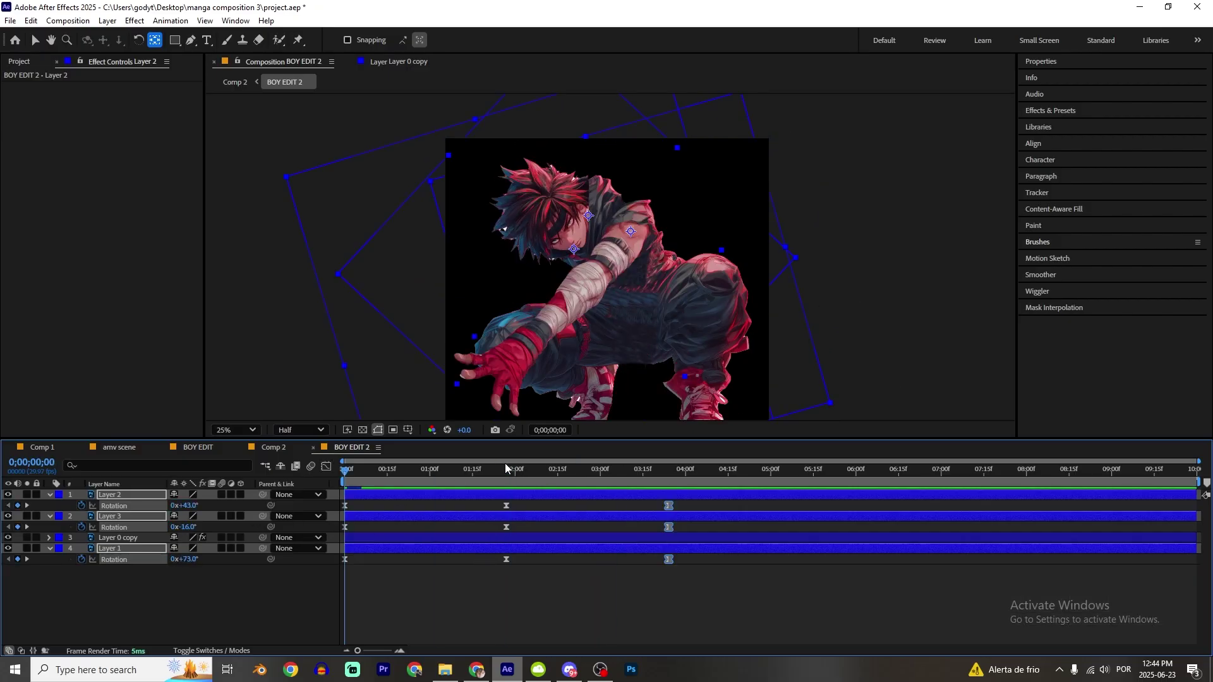
key(ctrl+a)
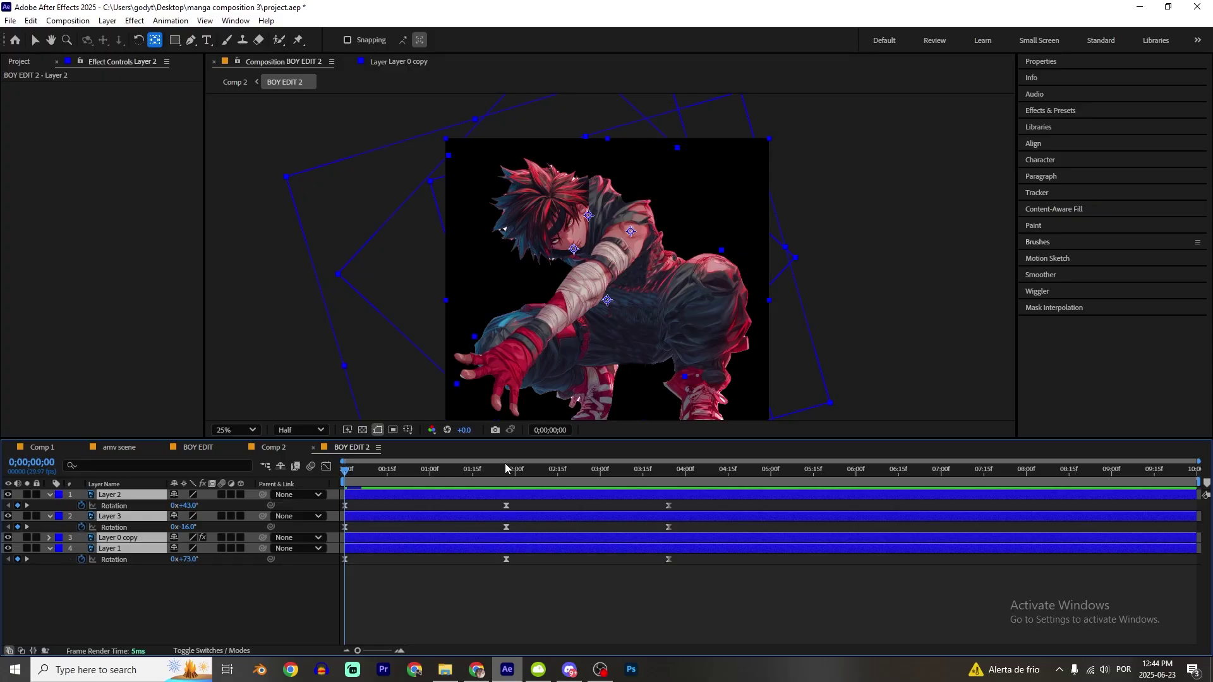
key(ctrl+shift+c)
- Confirm Pre-comp 2 and keyframe its rotation at -21°
key(Return)
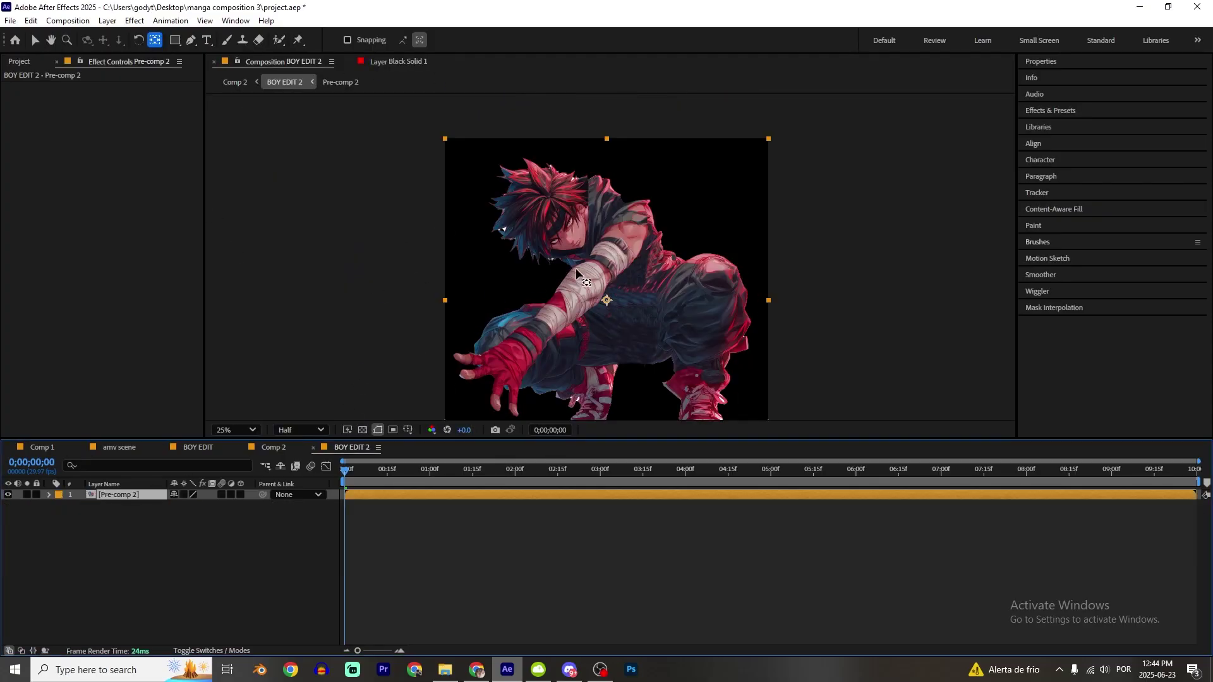
key(r)
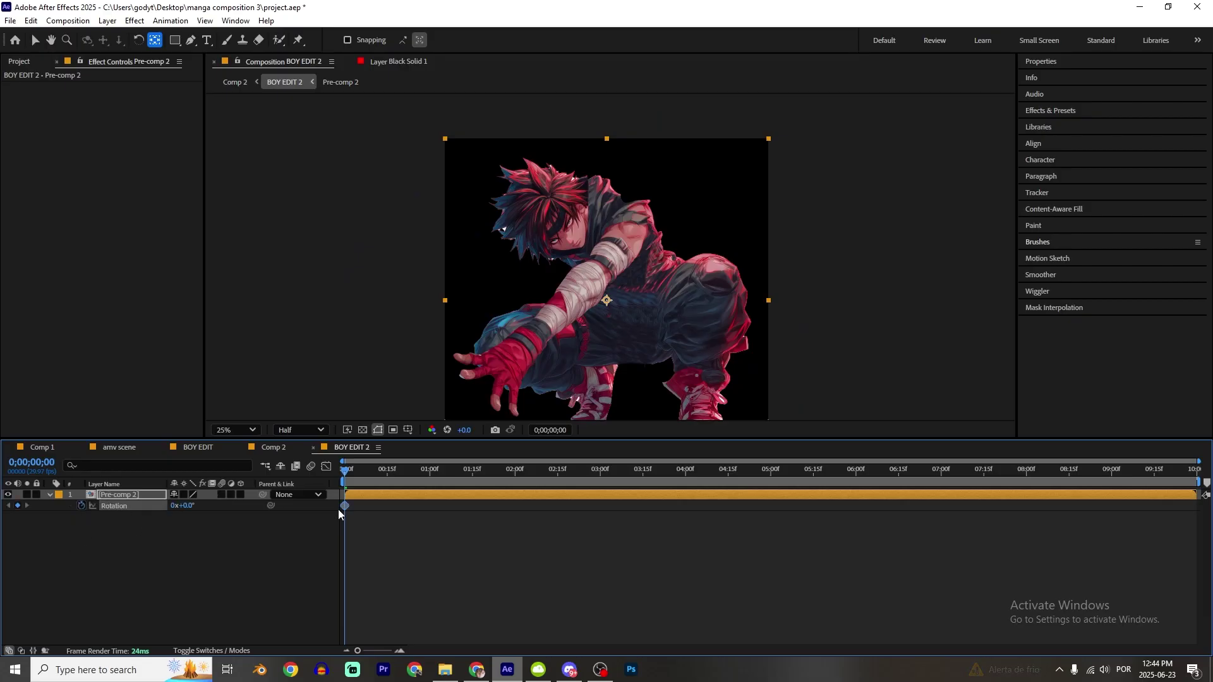
mouse_move(182, 505)
mouse_down()
mouse_move(193, 506)
mouse_move(168, 505)
mouse_up()
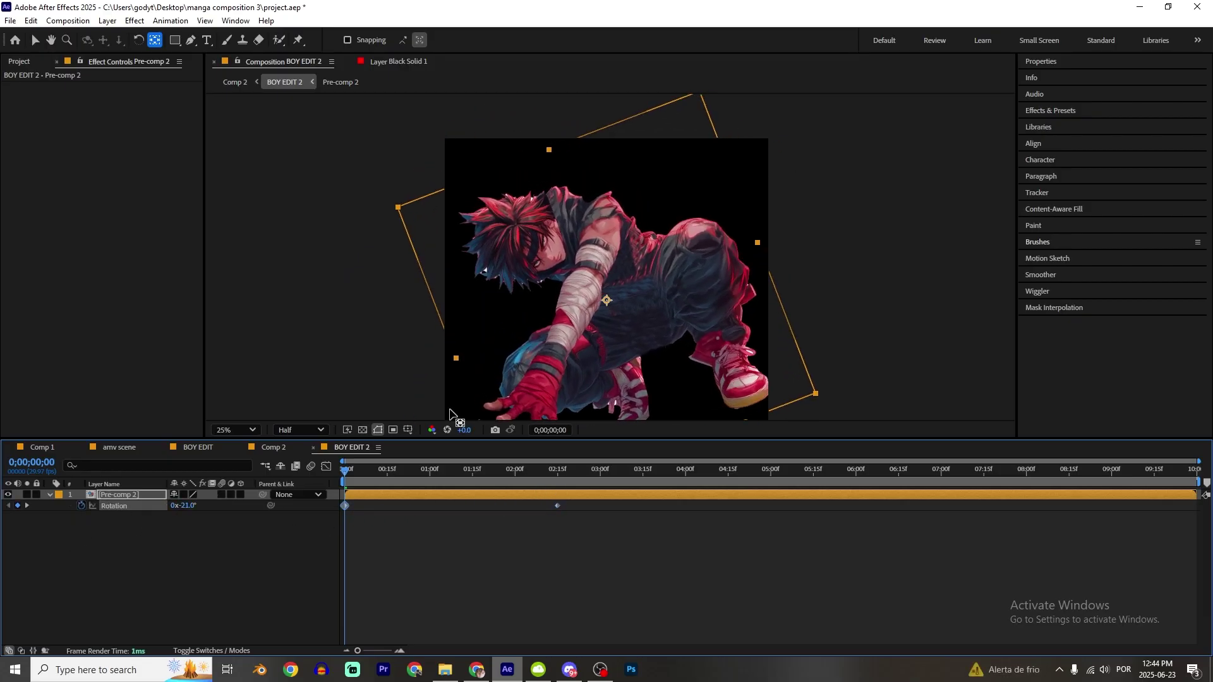
key(comma)
key(v)
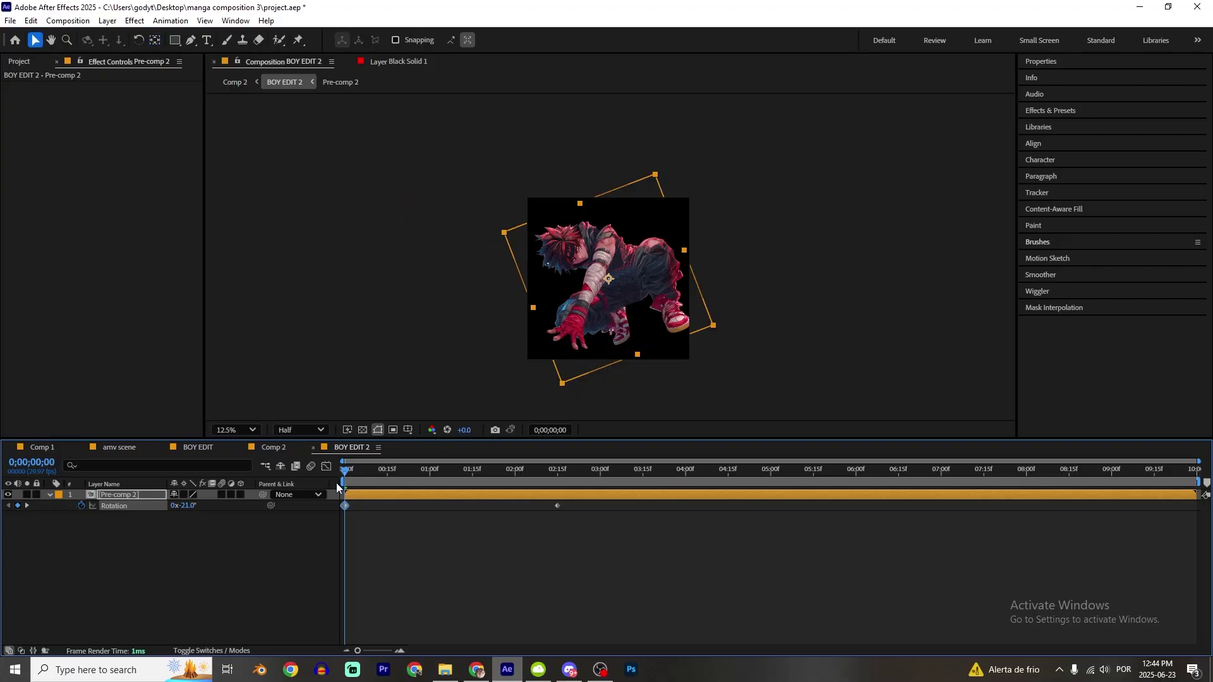
click(371, 496)
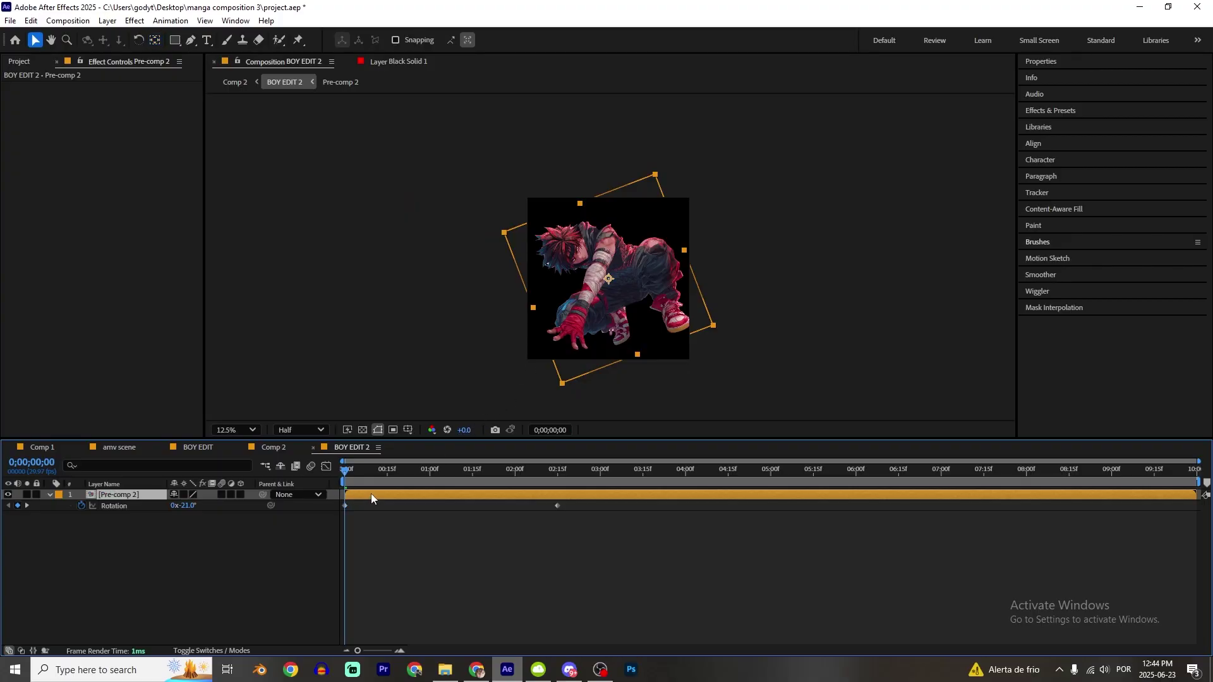
- Resize the BOY EDIT 2 composition to 2372×2383 px
key(ctrl+k)
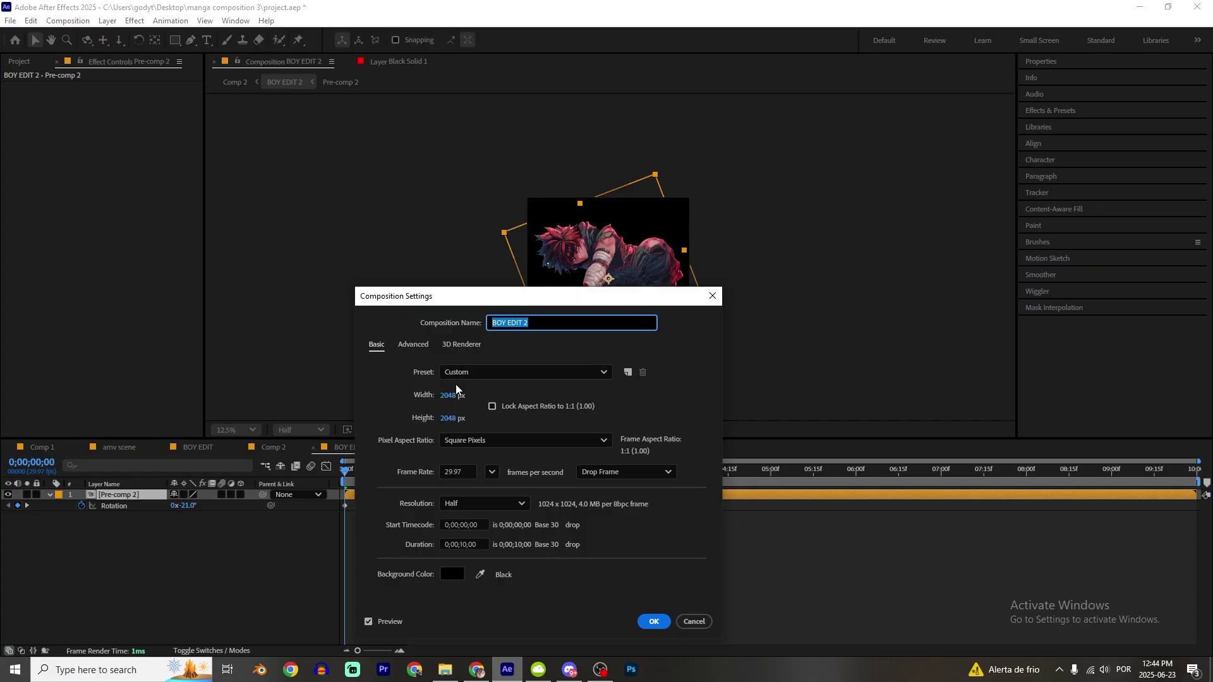
drag(448, 395, 653, 395)
drag(448, 418, 659, 419)
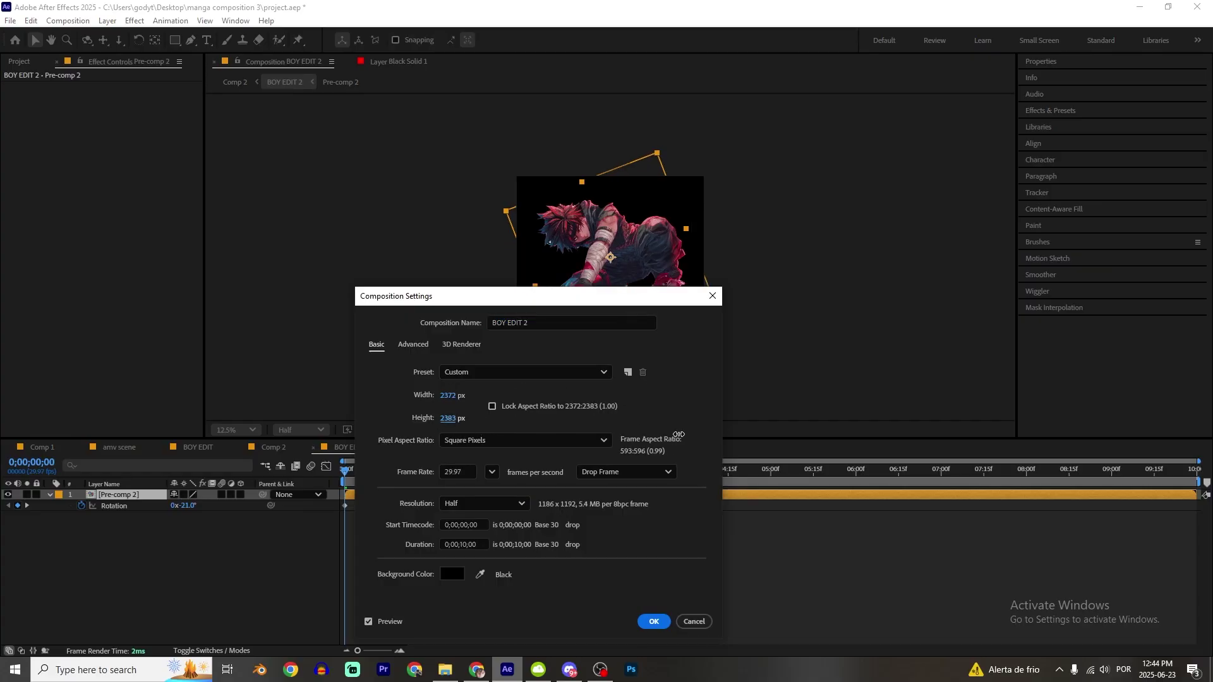
click(656, 623)
- Preview and ease out Pre-comp 2's first rotation keyframe in the Graph Editor
key(space)
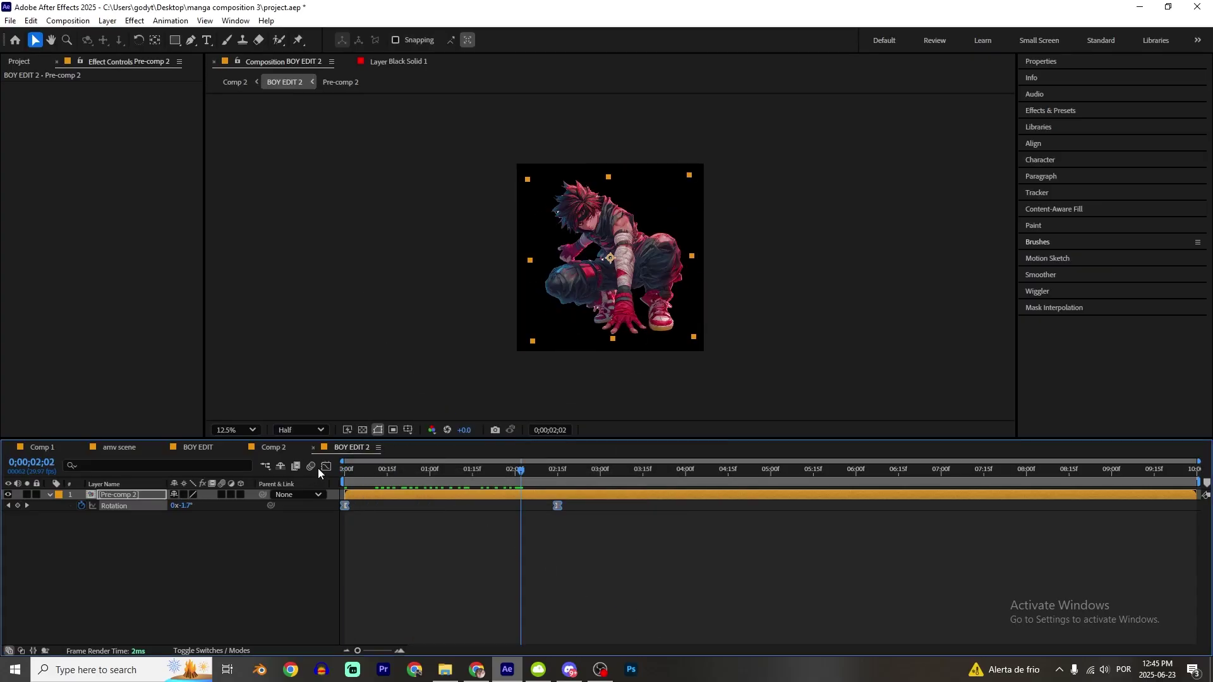
click(326, 467)
drag(371, 612, 346, 616)
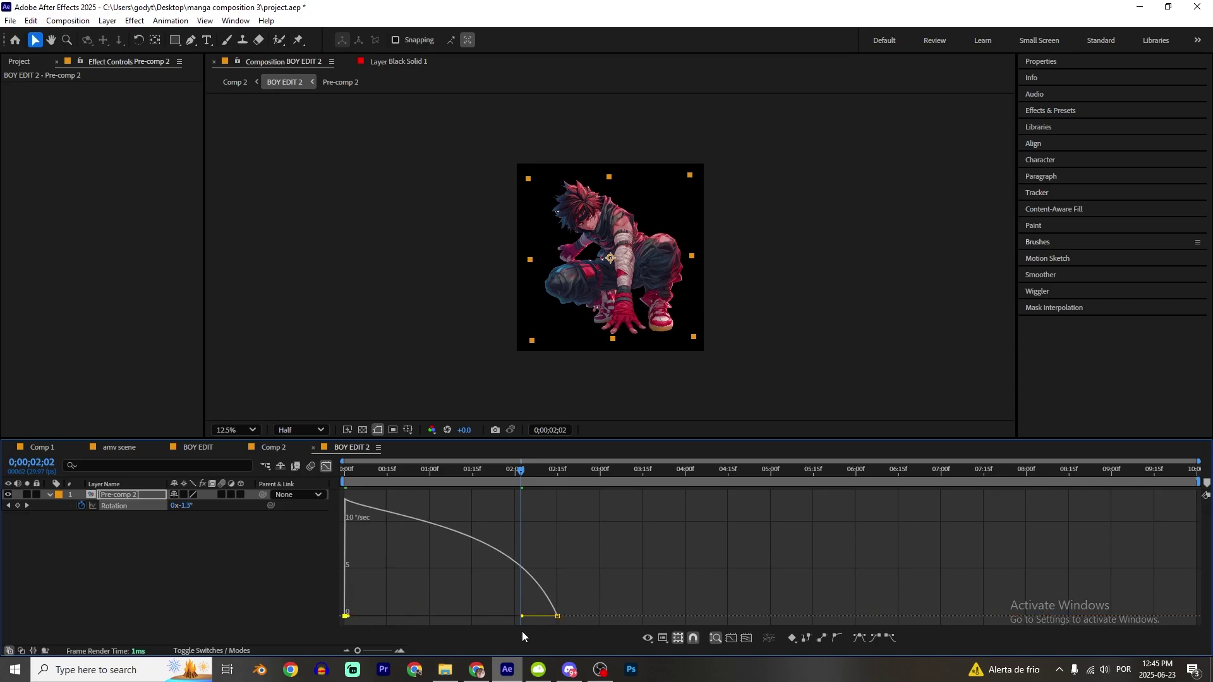
click(281, 448)
- Duplicate the BOY EDIT 2 layer and set the copy's X Rotation to 90°
key(space)
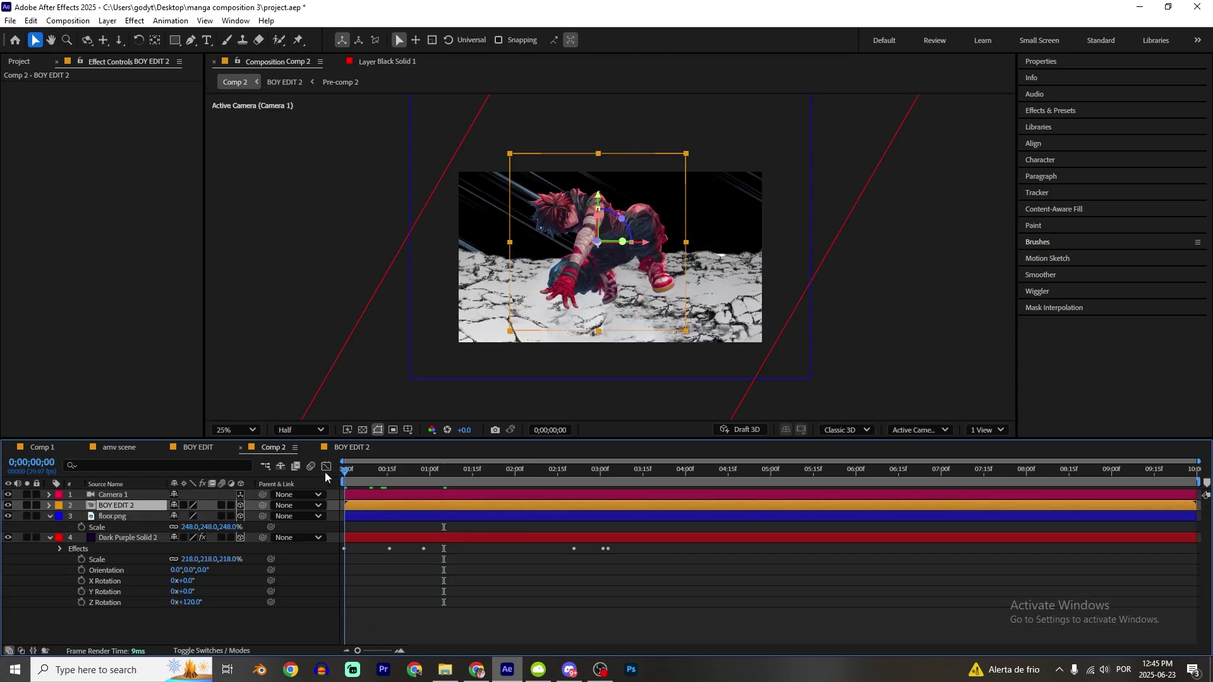
key(ctrl+d)
key(r)
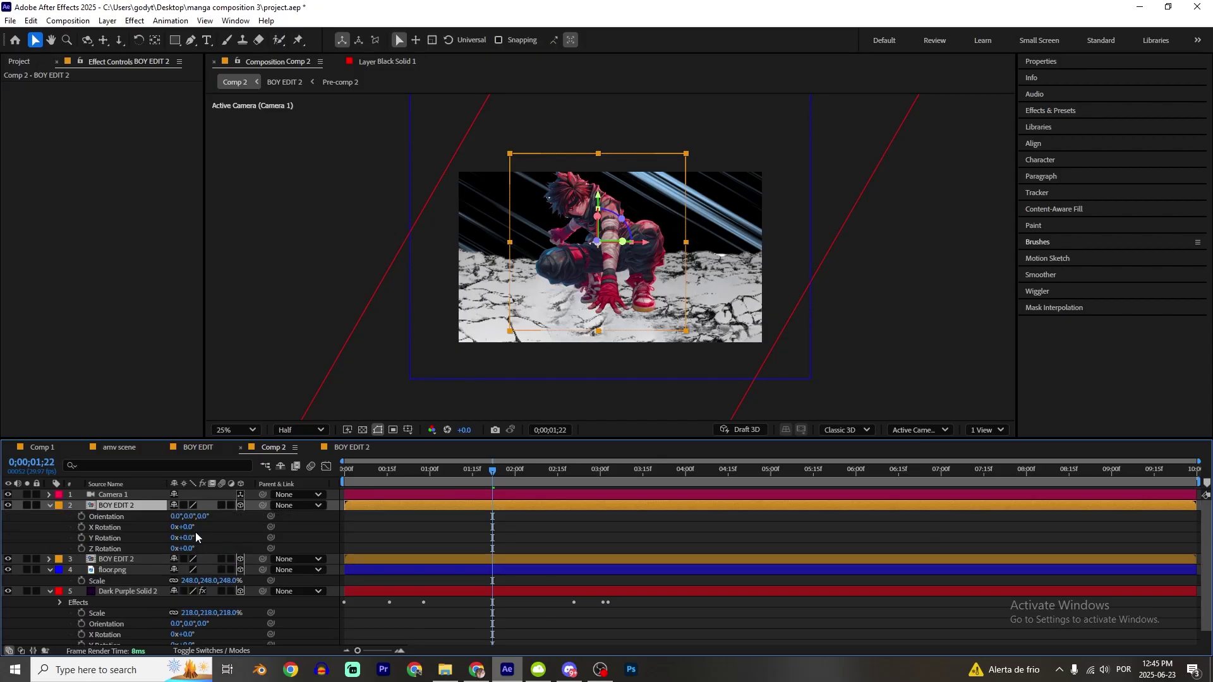
mouse_move(188, 528)
mouse_down()
mouse_move(221, 532)
mouse_move(192, 537)
mouse_up()
click(188, 527)
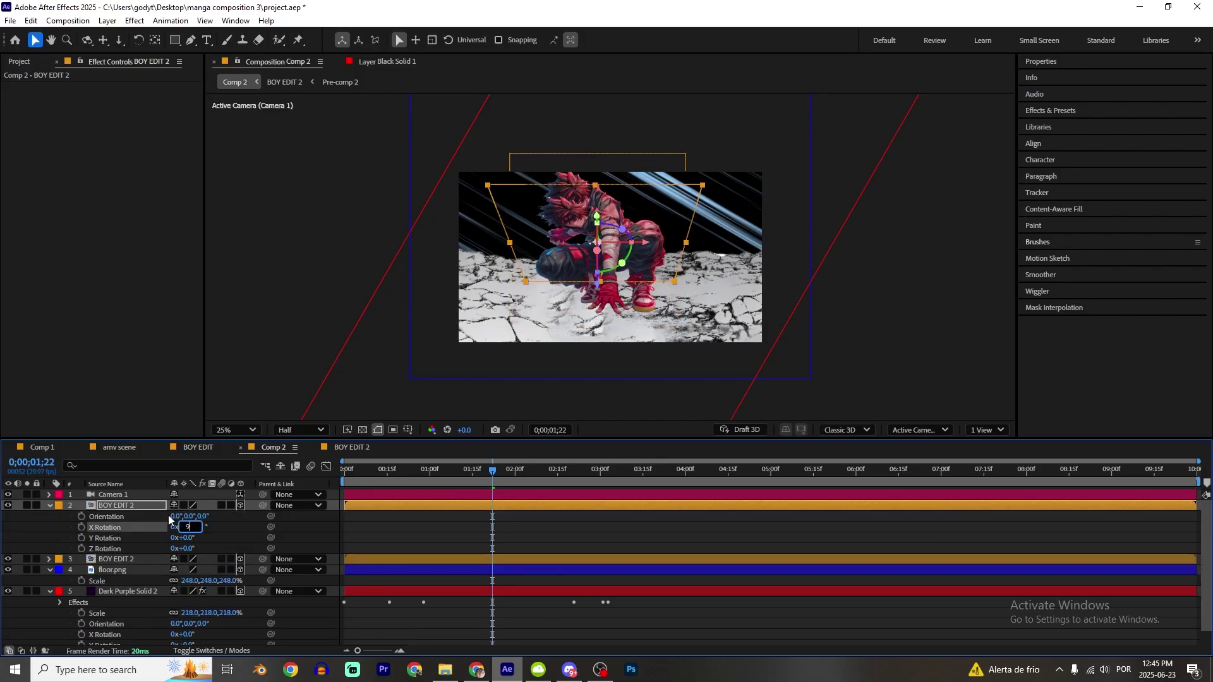
text(90)
key(Return)
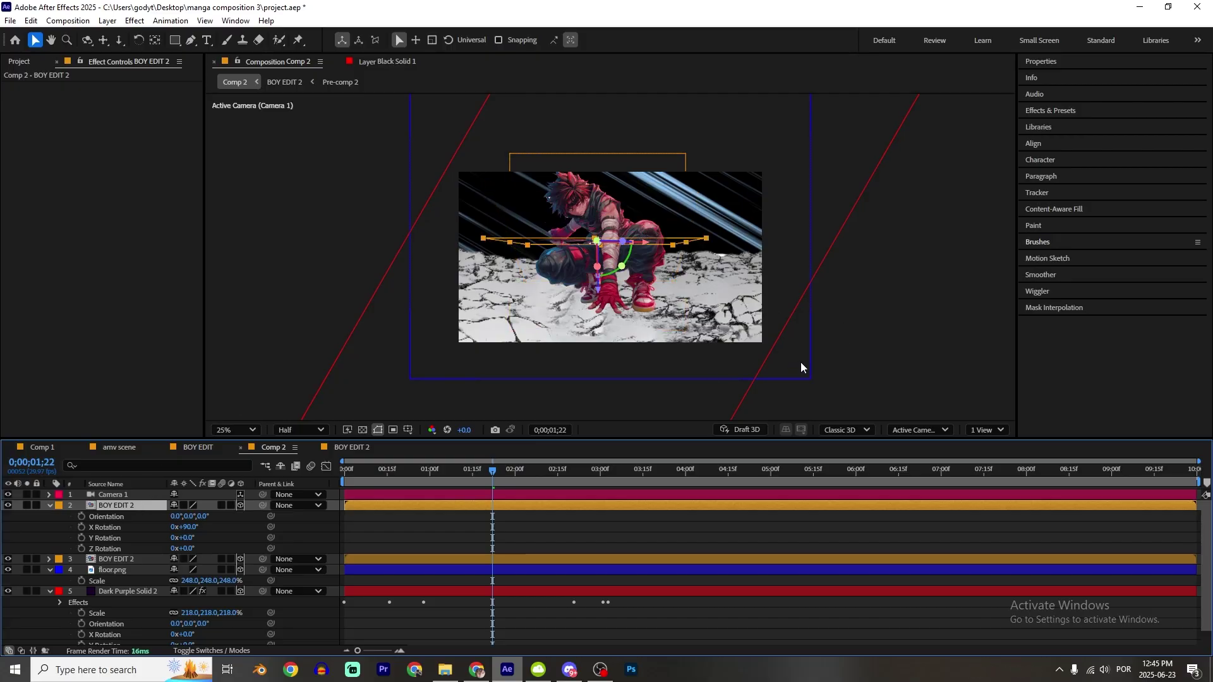
- Switch the viewer to 2 Views and lower the flattened copy onto the floor
click(989, 426)
click(978, 462)
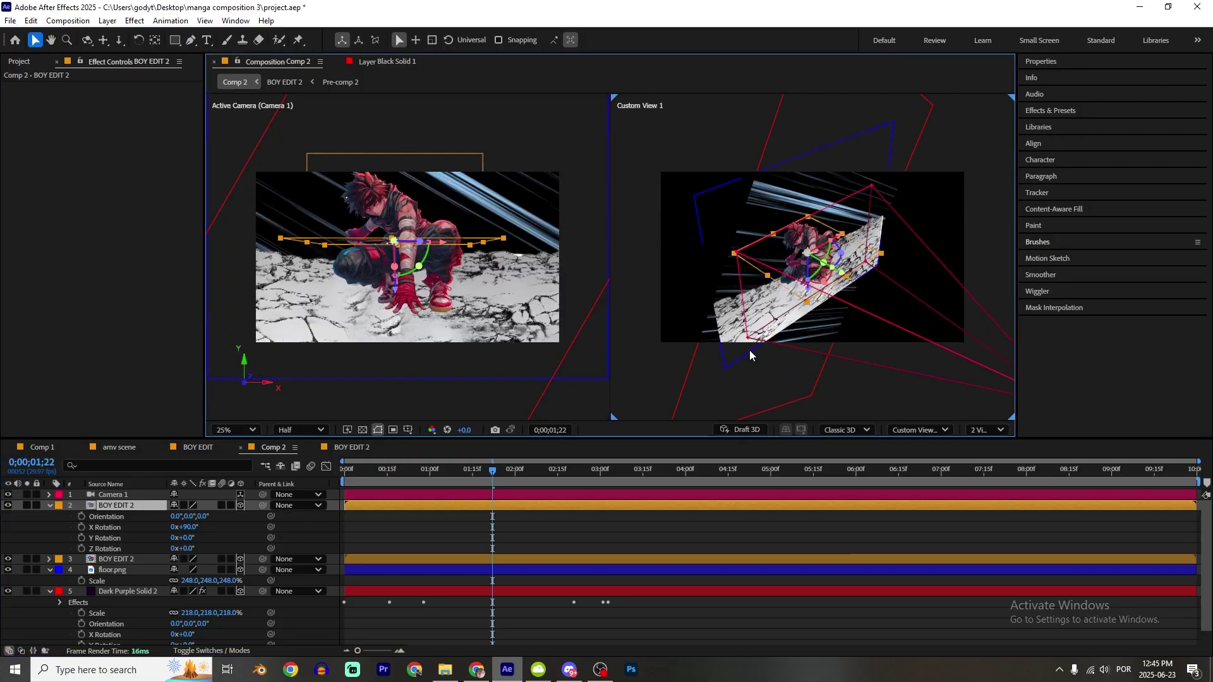
scroll(836, 335, up, 2)
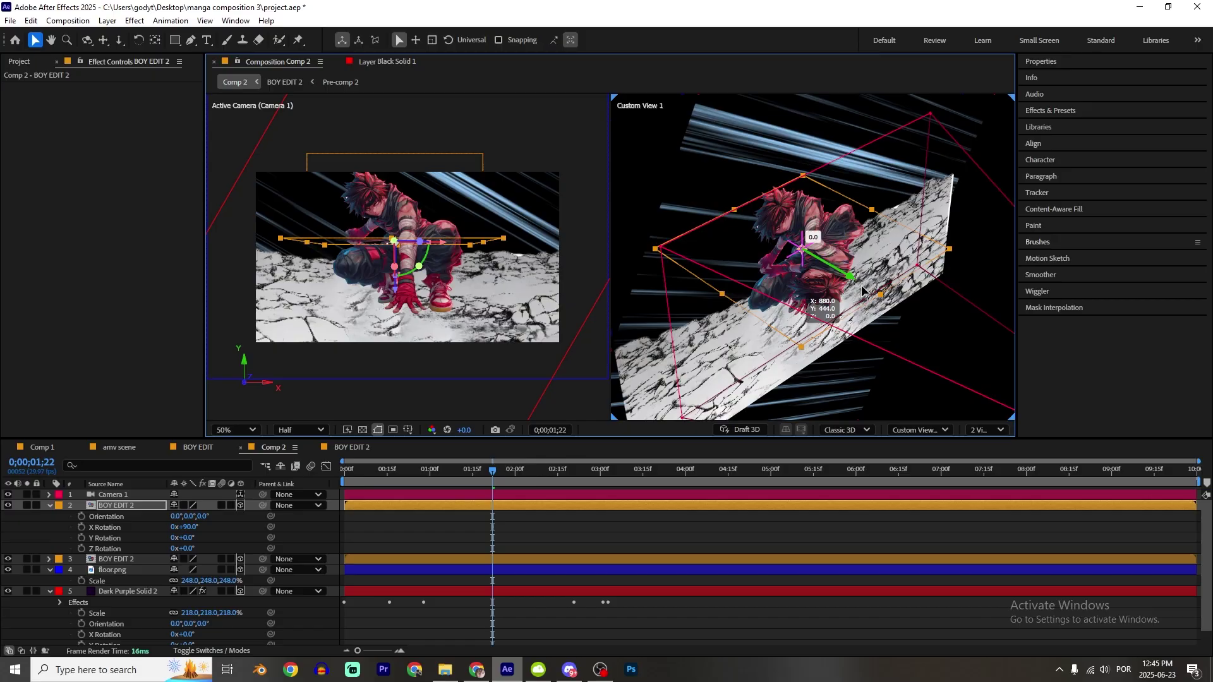
drag(882, 302, 1026, 418)
- Apply Drop Shadow to the flattened copy with 100% opacity, Shadow Only and softness 173
key(ctrl+space)
text(drop)
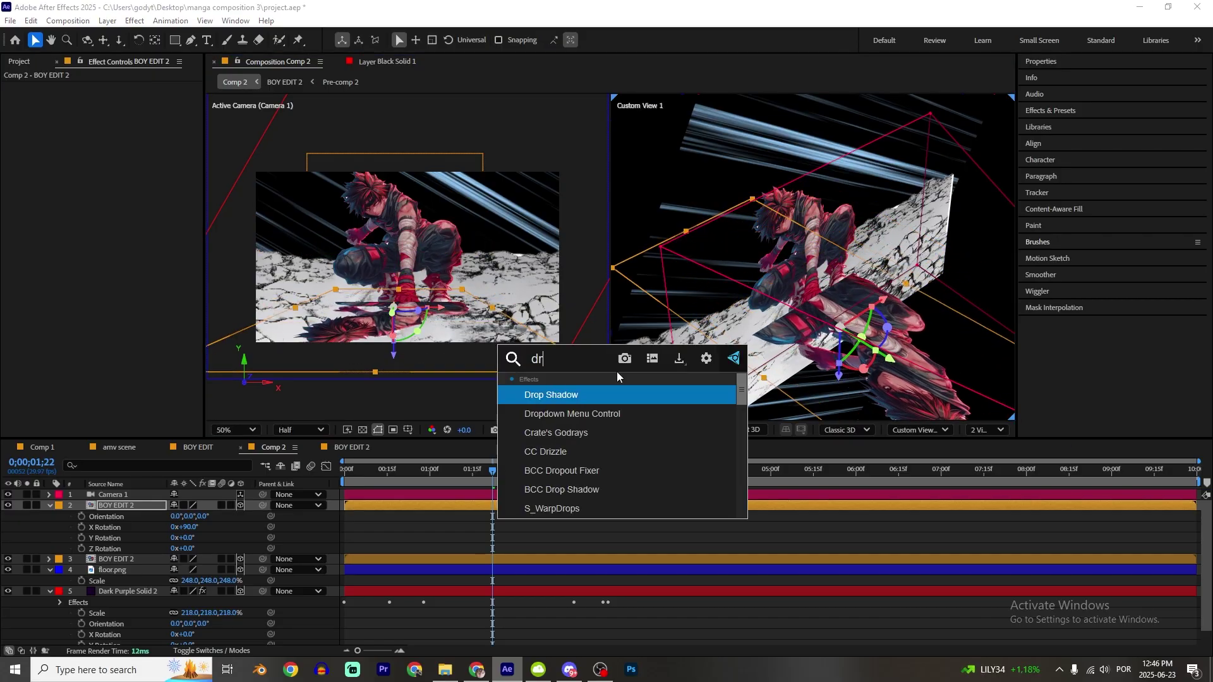
key(Return)
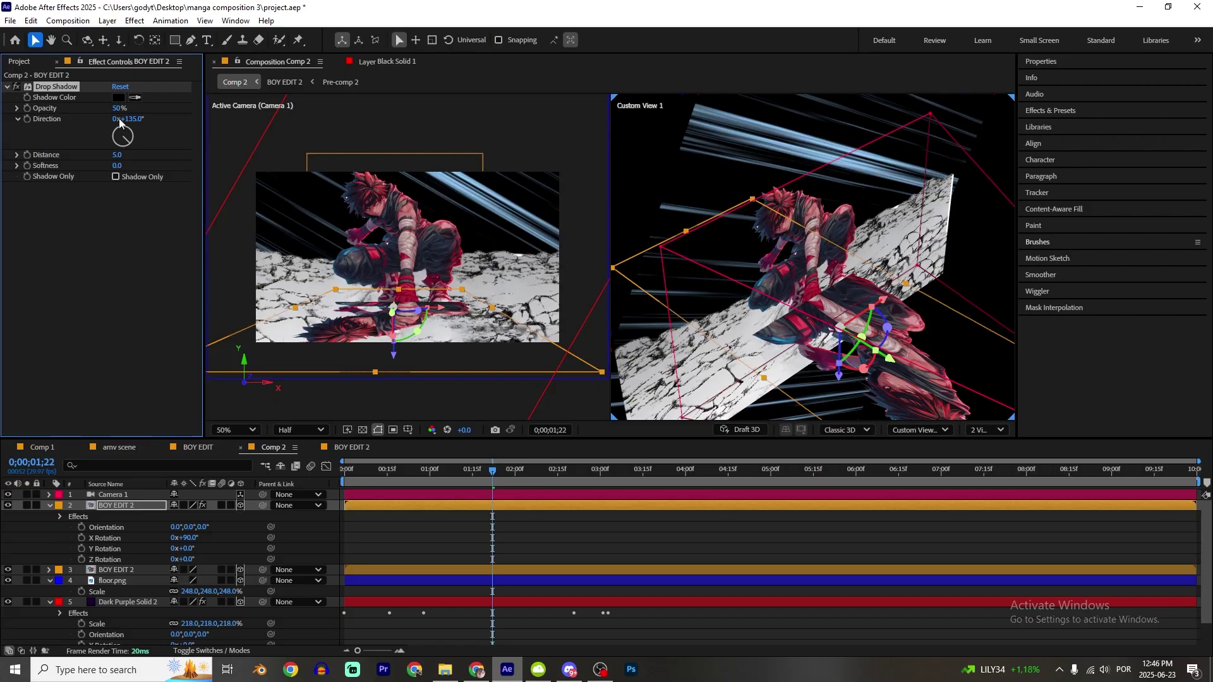
drag(116, 111, 126, 111)
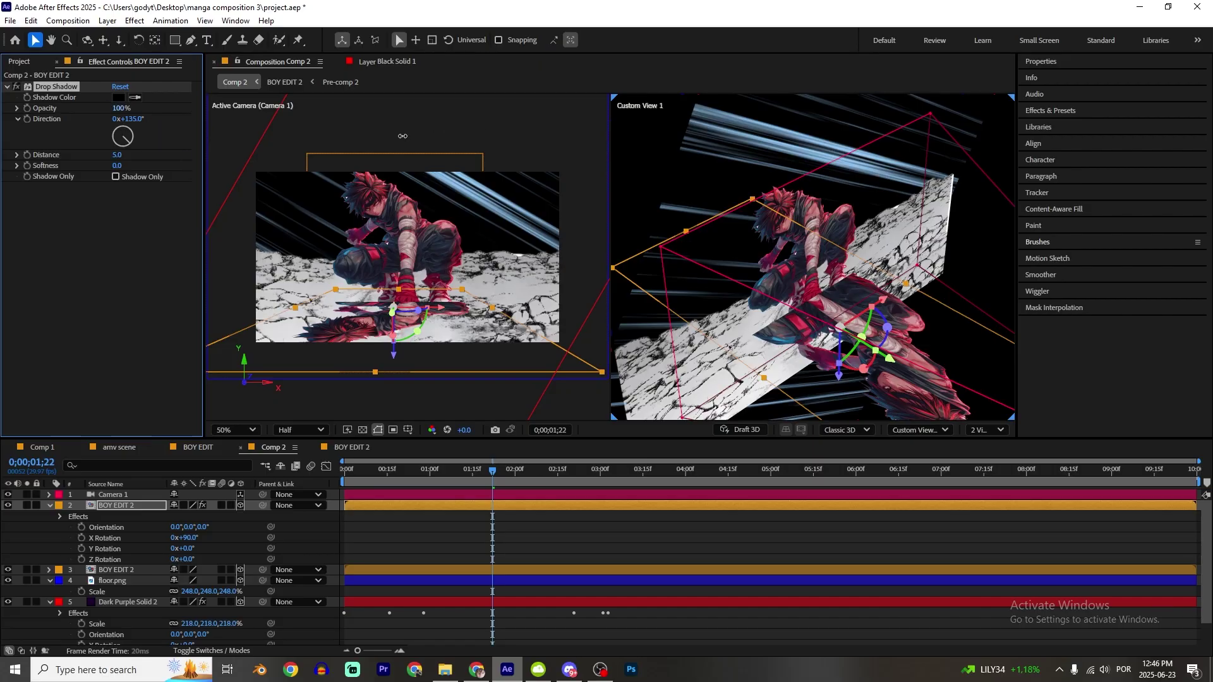
click(116, 175)
drag(119, 166, 208, 170)
- Scroll the panels and pan the comp view to frame the shadow
scroll(406, 321, up, 2)
scroll(407, 321, up, 2)
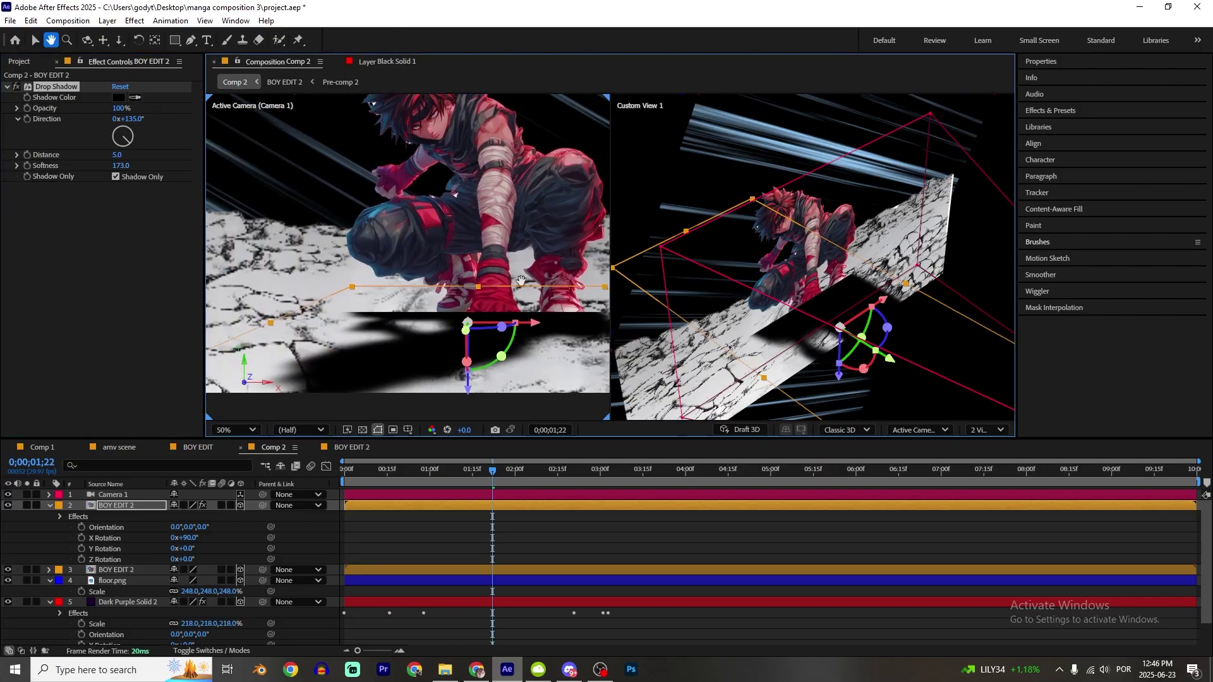
scroll(452, 316, up, 2)
scroll(452, 316, down, 2)
scroll(246, 320, down, 2)
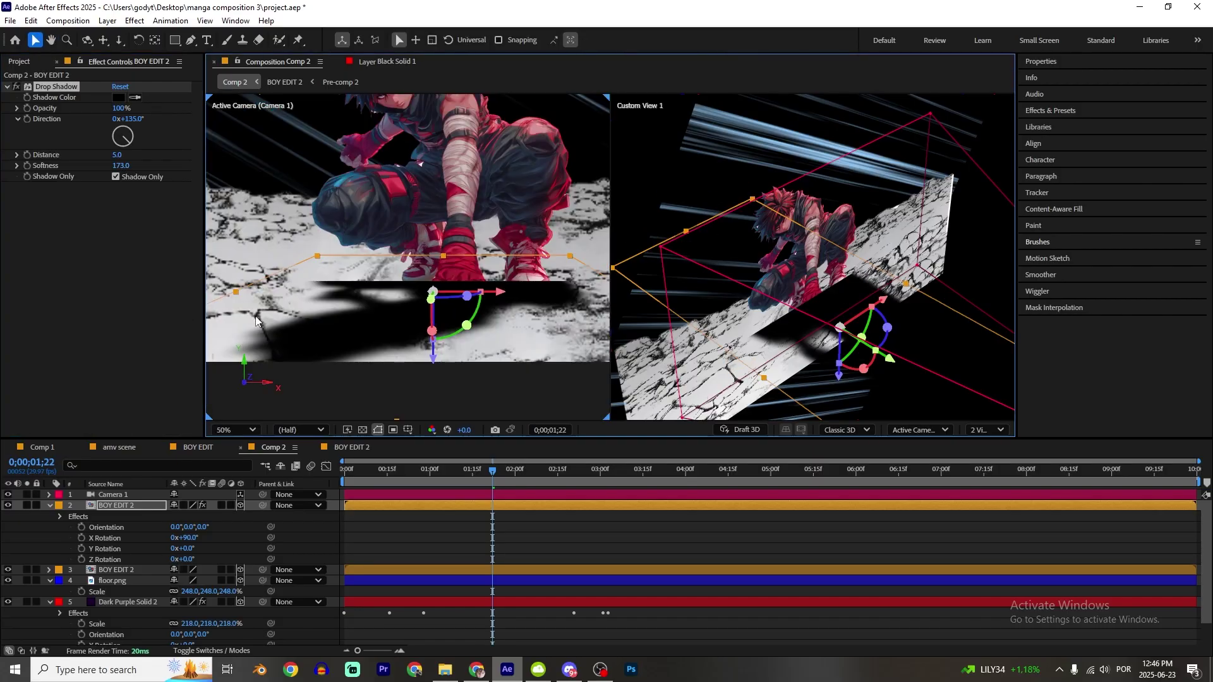
scroll(375, 315, down, 2)
key(h)
drag(375, 315, 393, 343)
key(v)
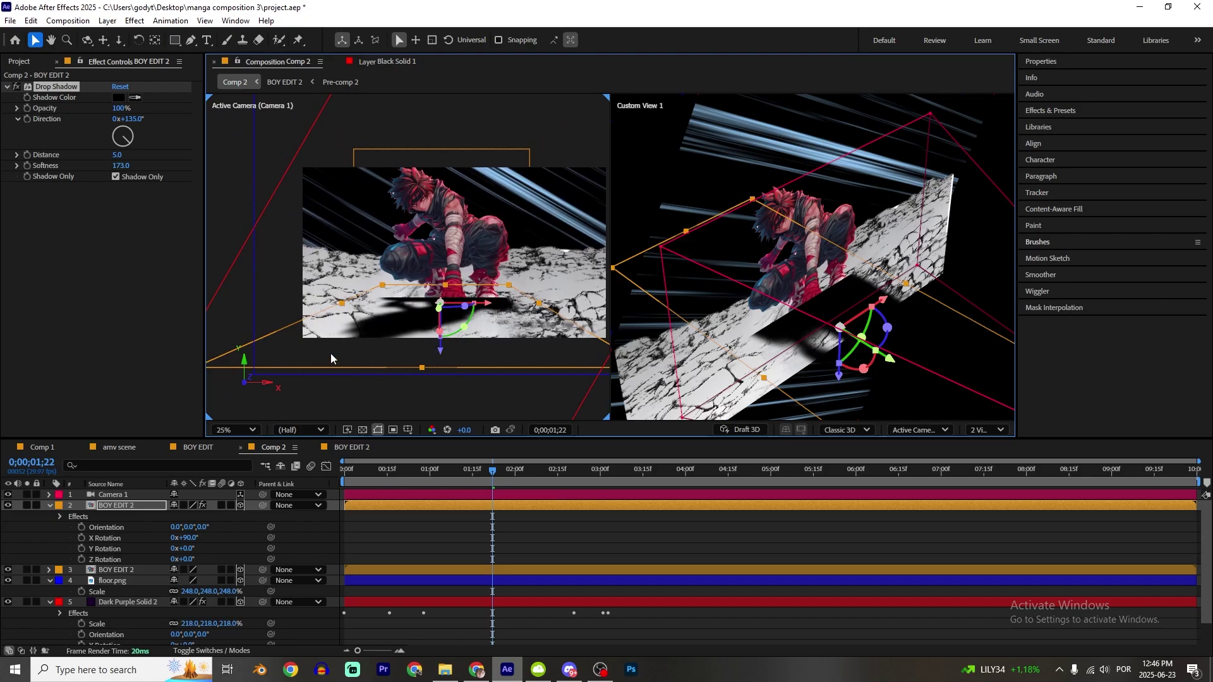
- Draw a rectangular mask over the shadow and feather it by 279 px
key(h)
mouse_move(551, 368)
mouse_down()
mouse_move(290, 281)
mouse_move(310, 297)
mouse_up()
key(q)
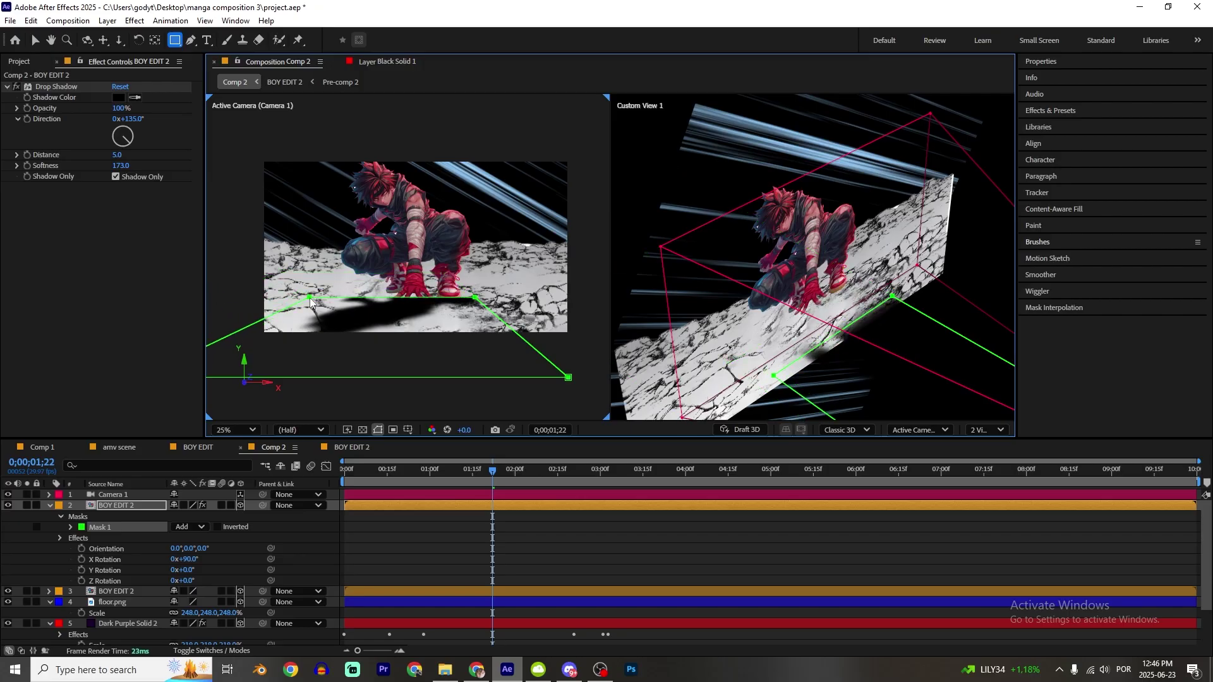
key(f)
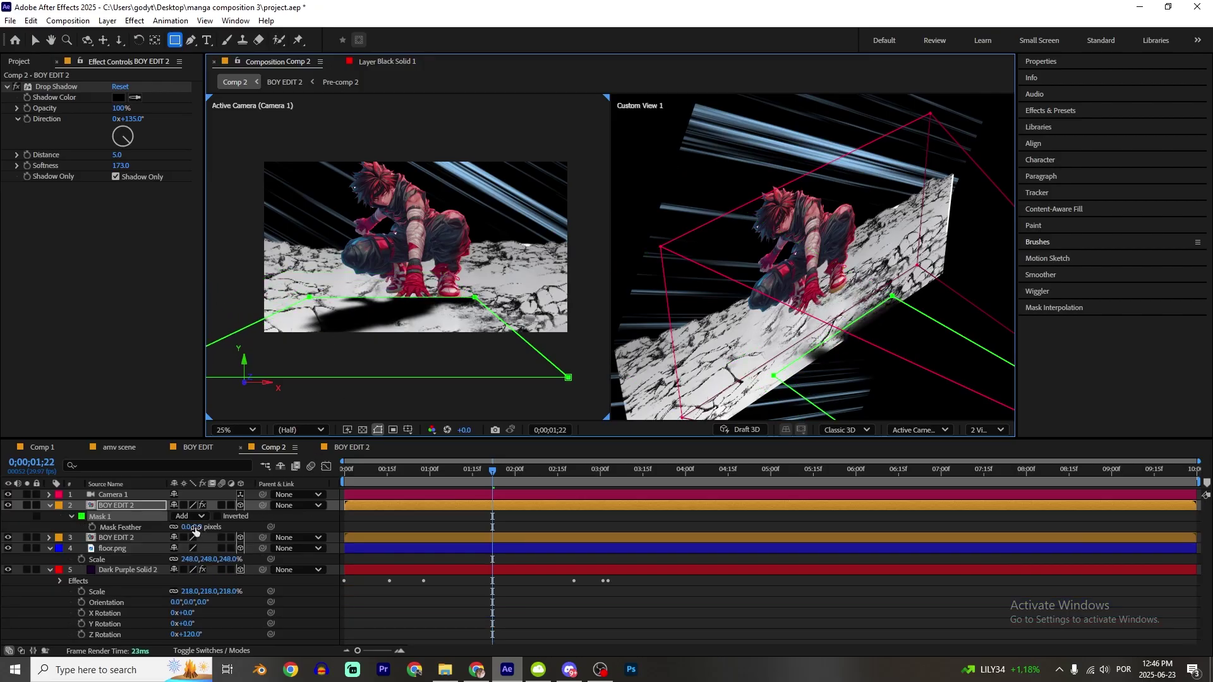
drag(330, 541, 380, 535)
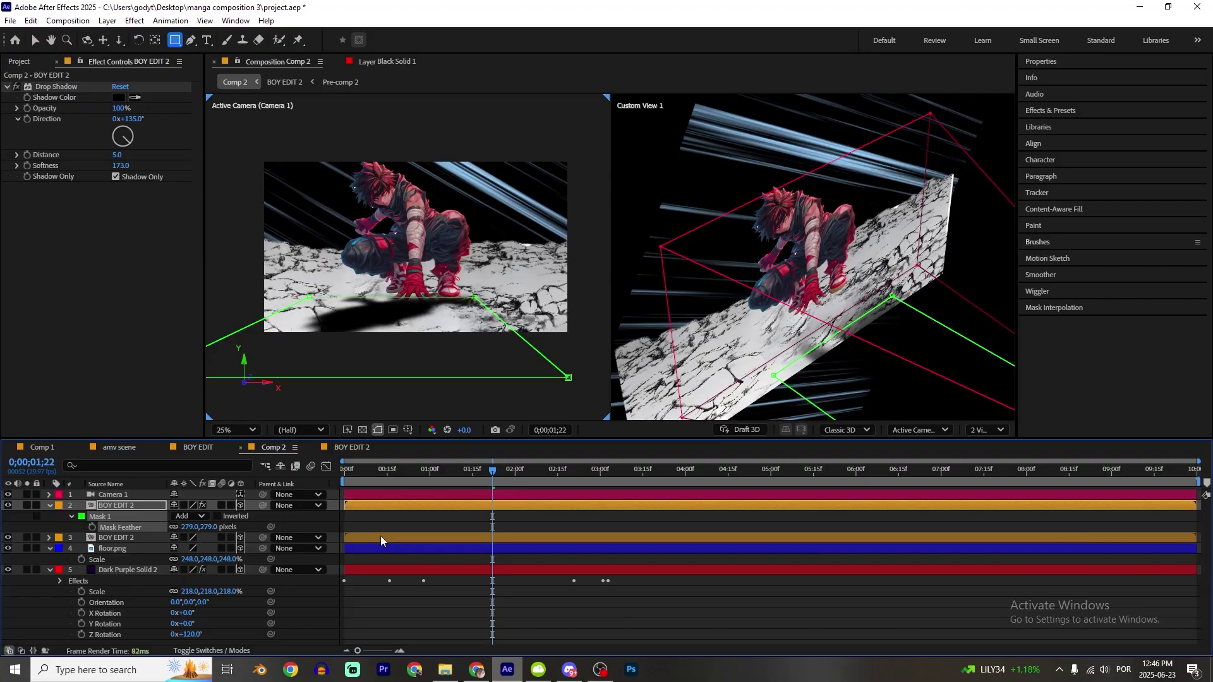
- Move the shadow layer below the character and set softness 294, opacity 65%
scroll(442, 297, up, 4)
drag(503, 286, 449, 303)
scroll(449, 303, down, 2)
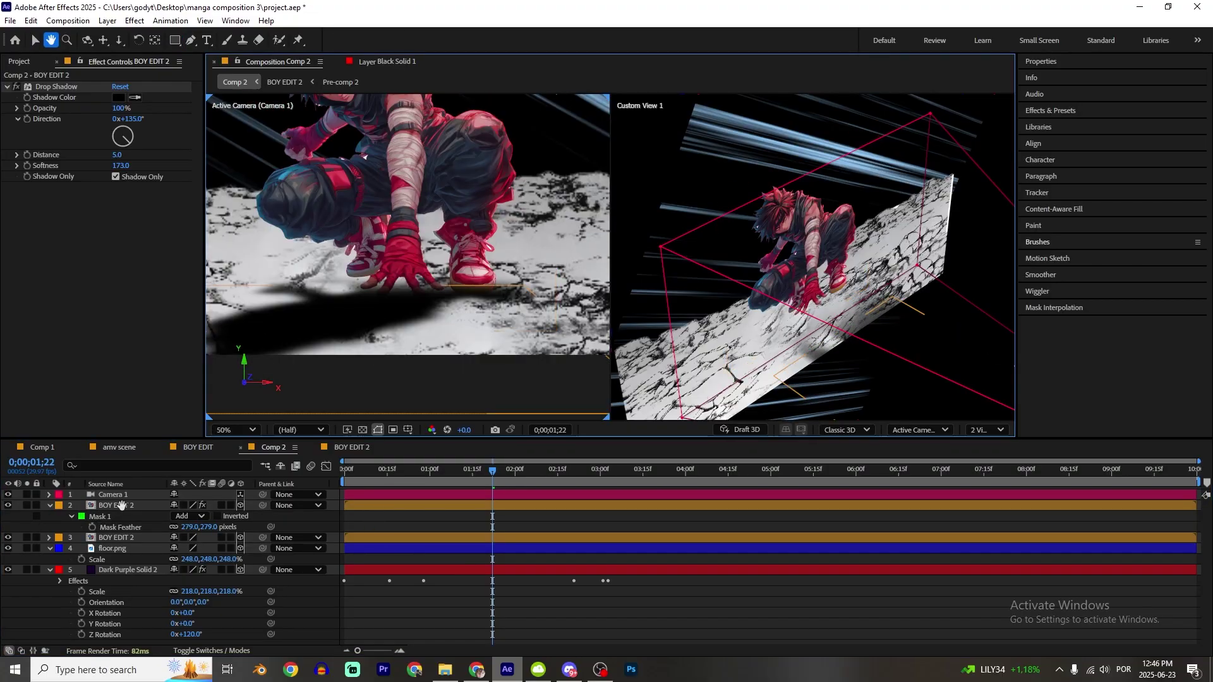
drag(113, 505, 114, 518)
drag(120, 166, 158, 165)
drag(120, 108, 83, 114)
- Return the viewer to 1 View and go back to the start with BOY EDIT 2 selected
drag(419, 289, 388, 328)
click(390, 358)
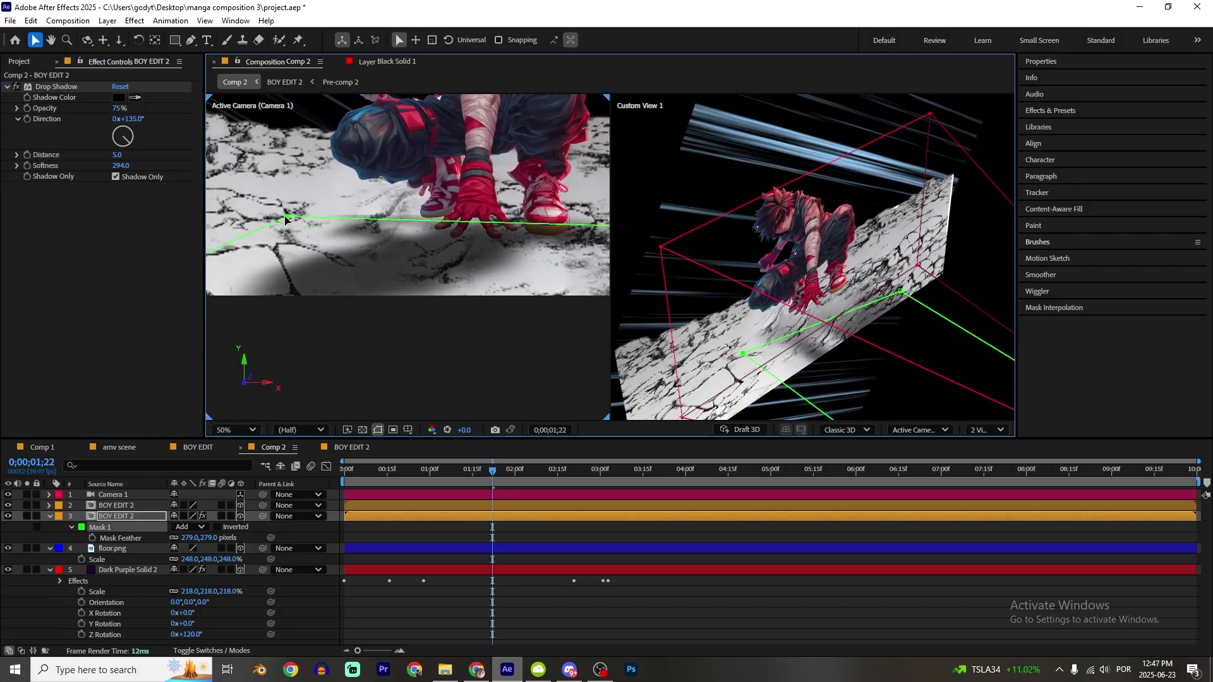
click(984, 429)
click(995, 450)
scroll(559, 325, down, 2)
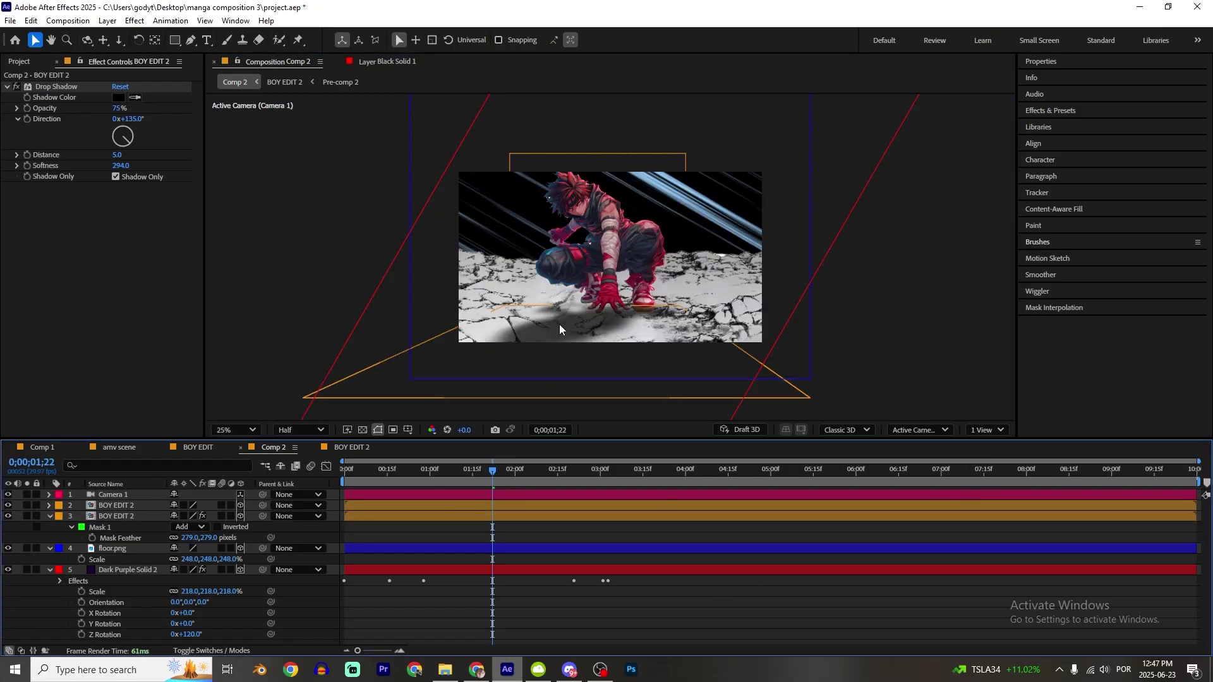
click(126, 517)
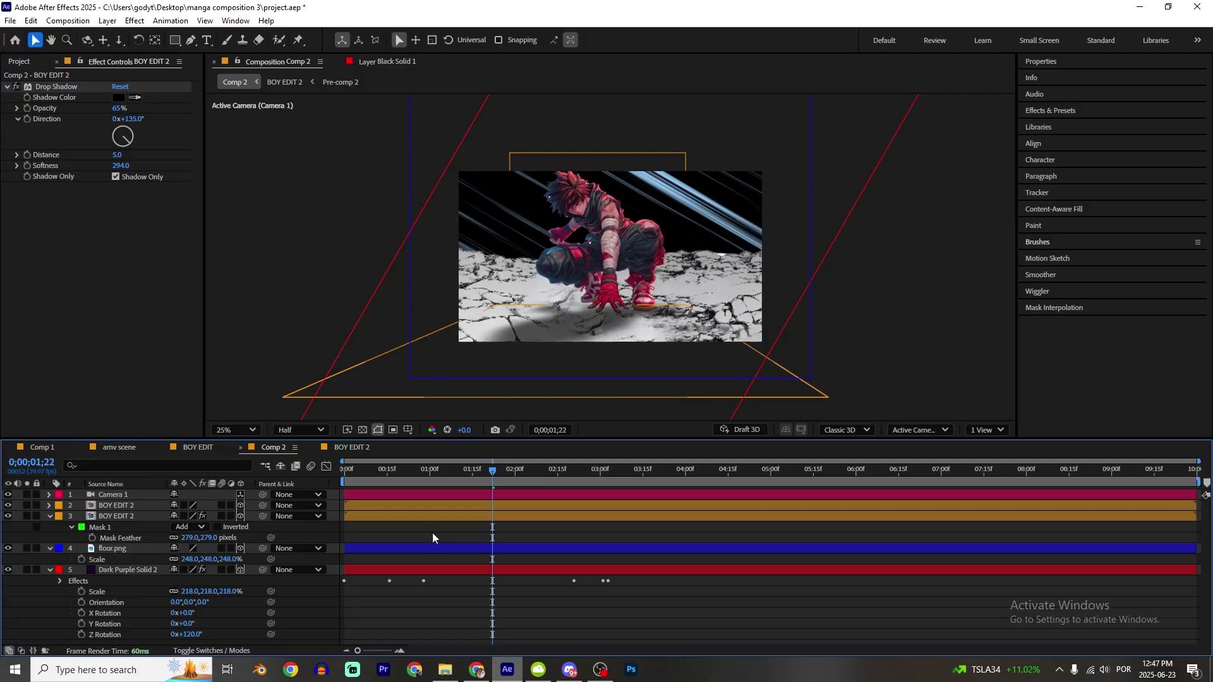
key(period)
key(comma)
key(comma)
key(comma)
key(comma)
key(Home)
click(149, 508)
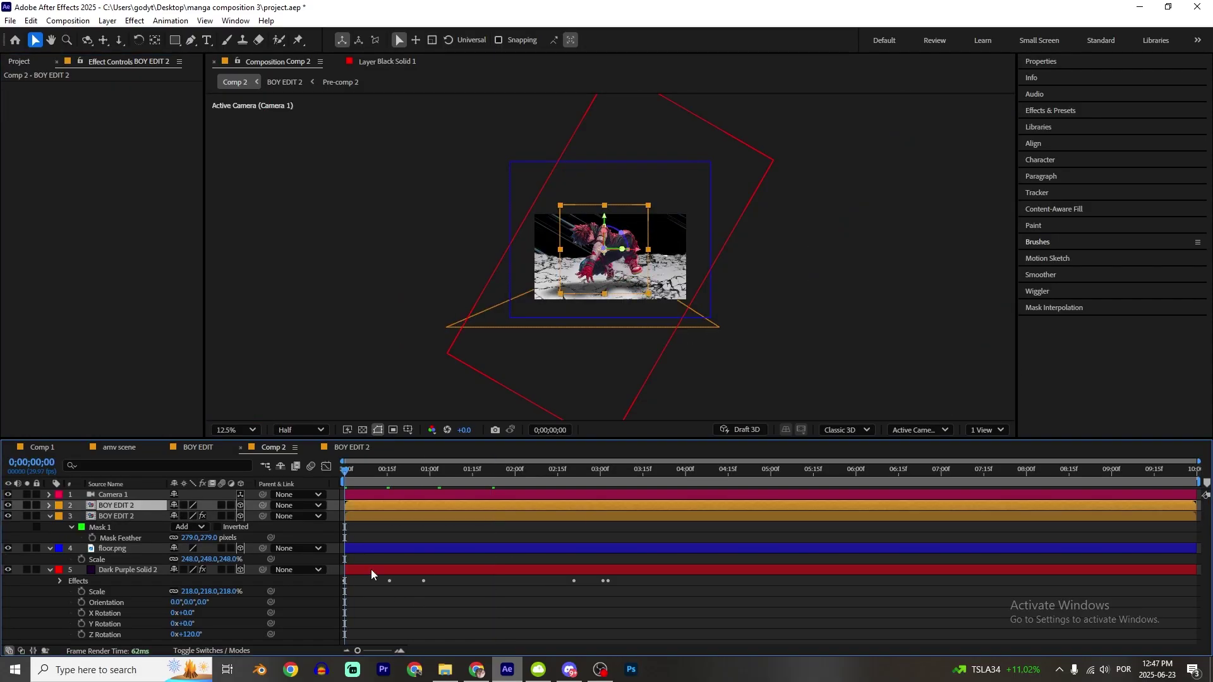
- Add a null object Null 4, make it 3D, and select both BOY EDIT 2 layers
right_click(300, 532)
mouse_move(379, 380)
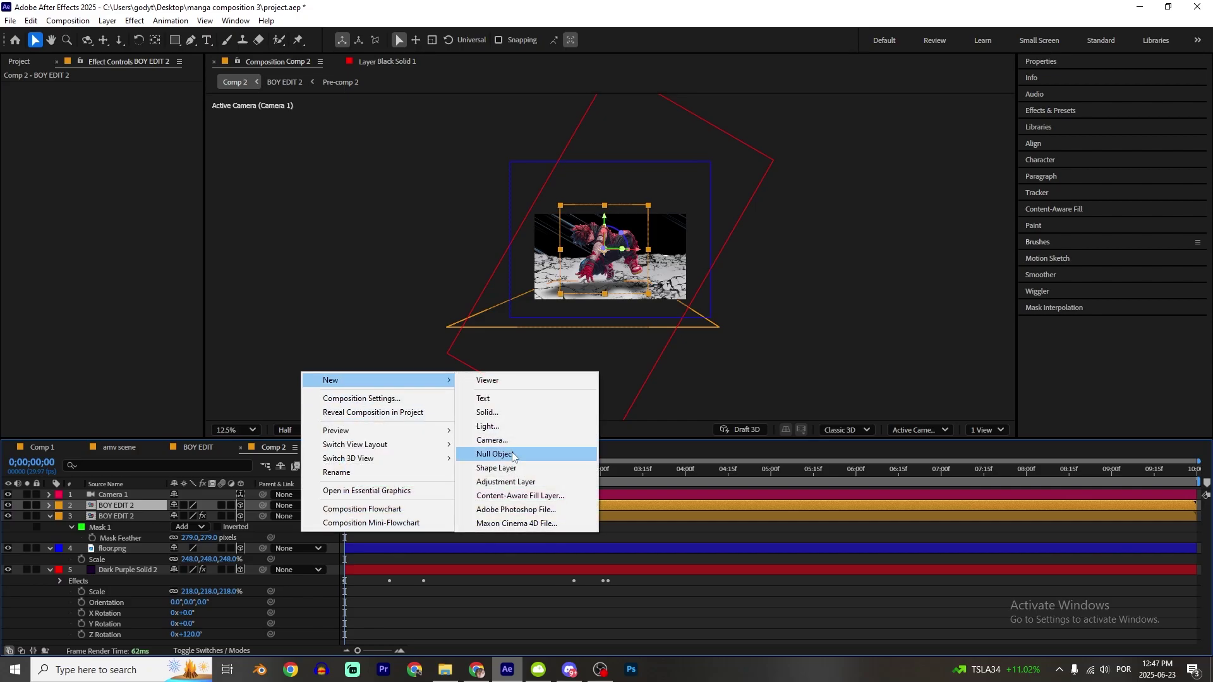
click(512, 454)
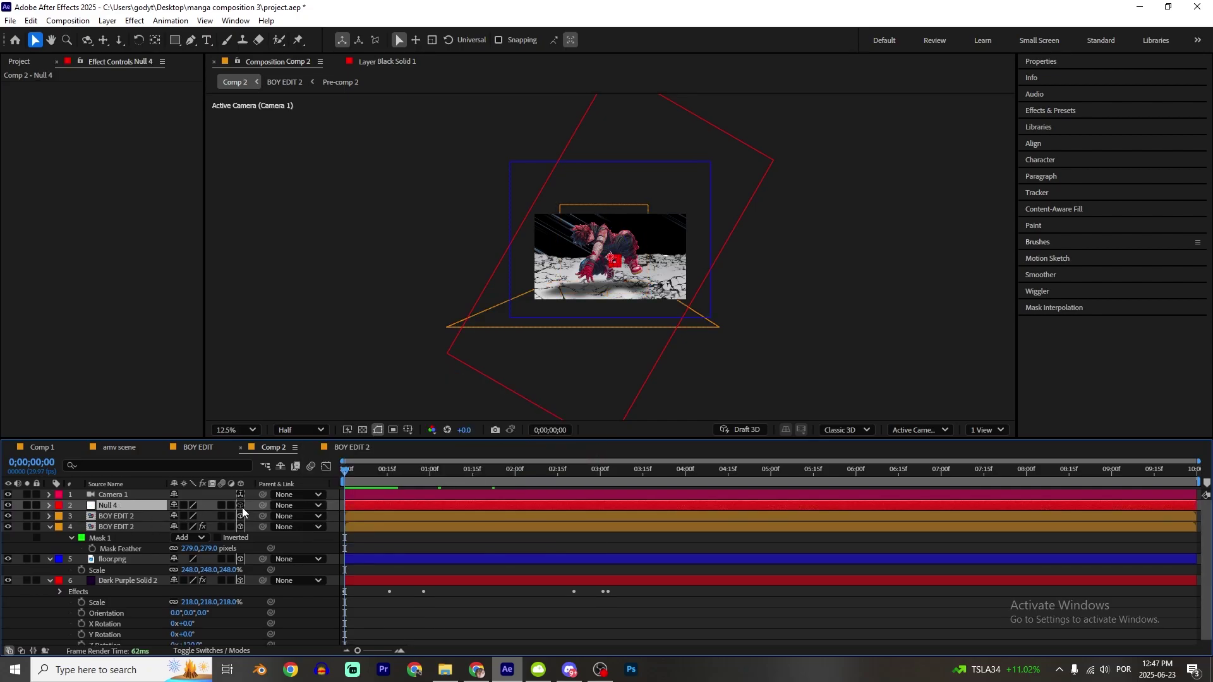
click(241, 506)
click(117, 527)
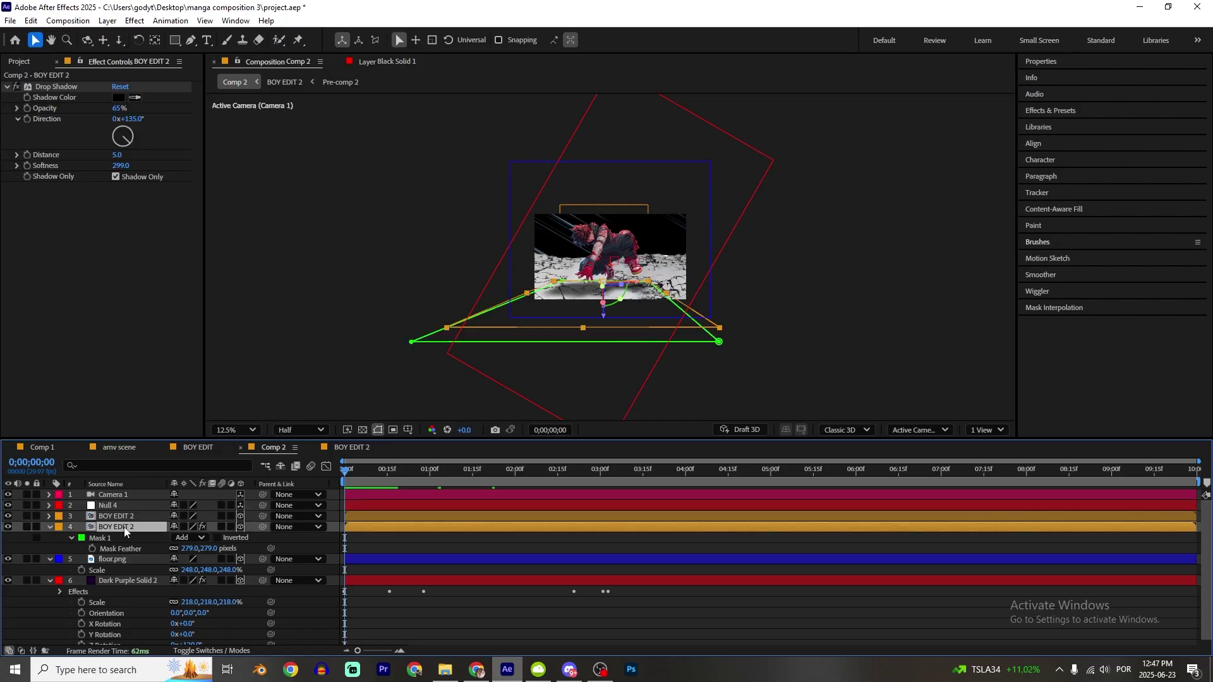
shift+click(117, 517)
- Parent both BOY EDIT 2 layers to Null 4 and keyframe its Position, ending at X 403
key(period)
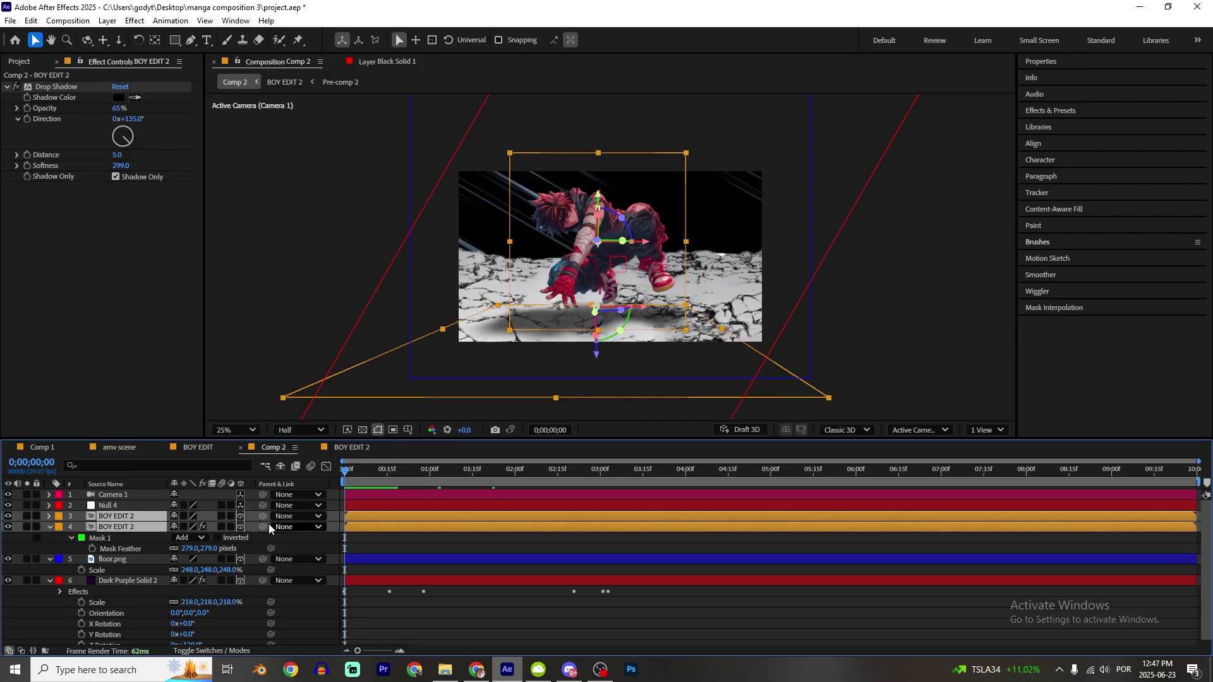
drag(264, 523, 110, 508)
key(p)
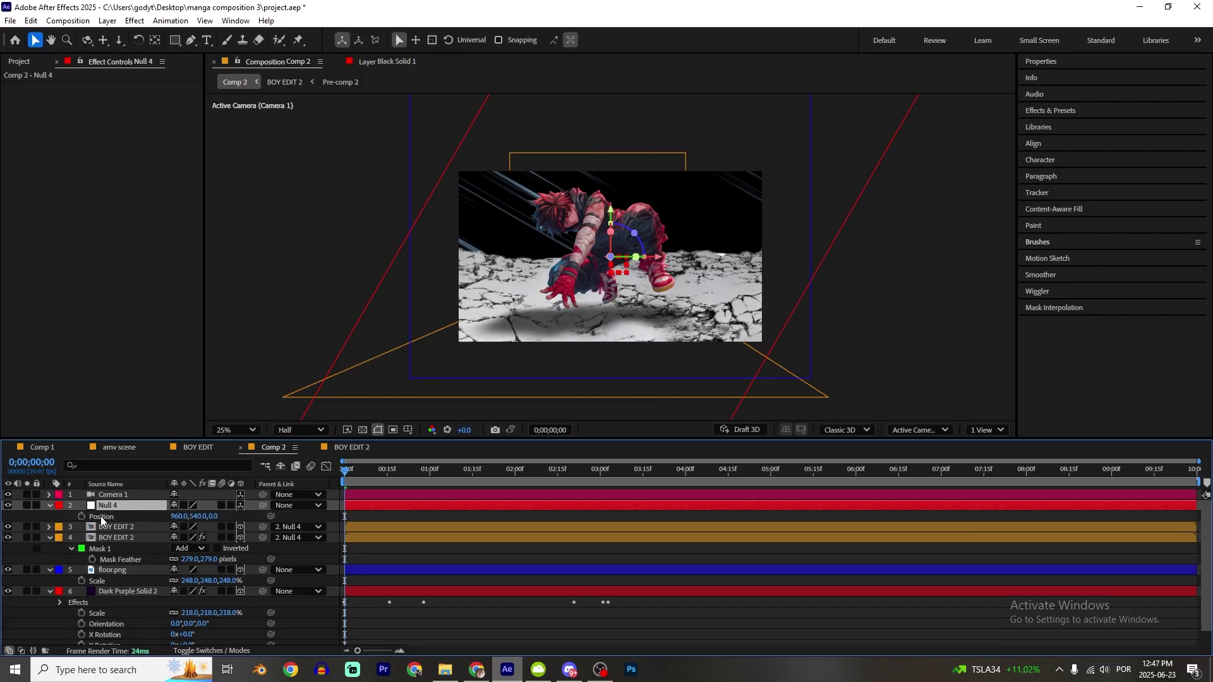
click(82, 516)
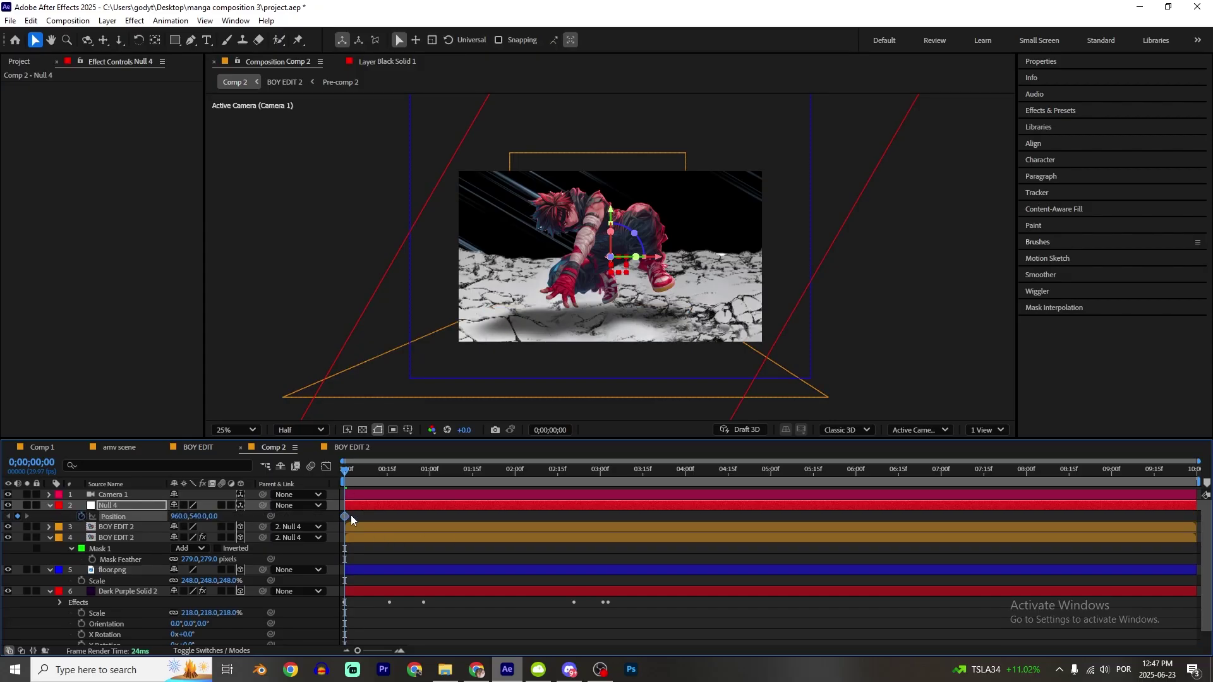
mouse_move(498, 527)
mouse_down()
mouse_move(534, 528)
mouse_move(510, 536)
mouse_up()
drag(183, 516, 523, 506)
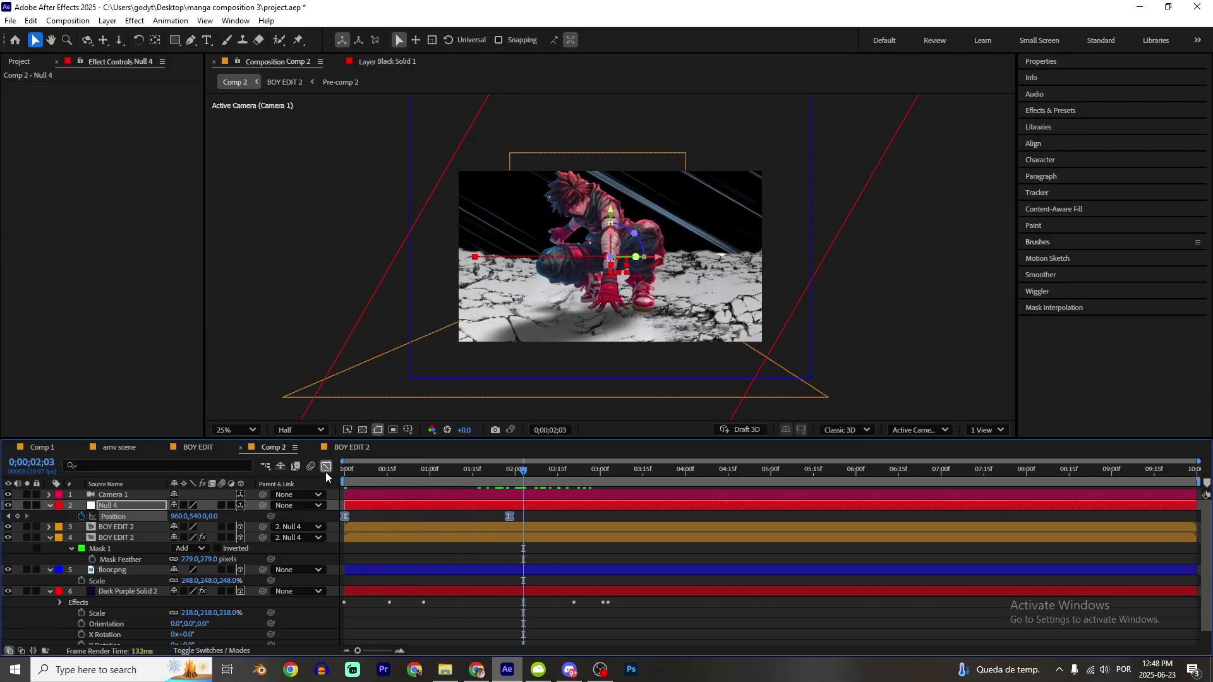
- Ease the Position motion into the second keyframe in the speed graph and preview it
click(326, 466)
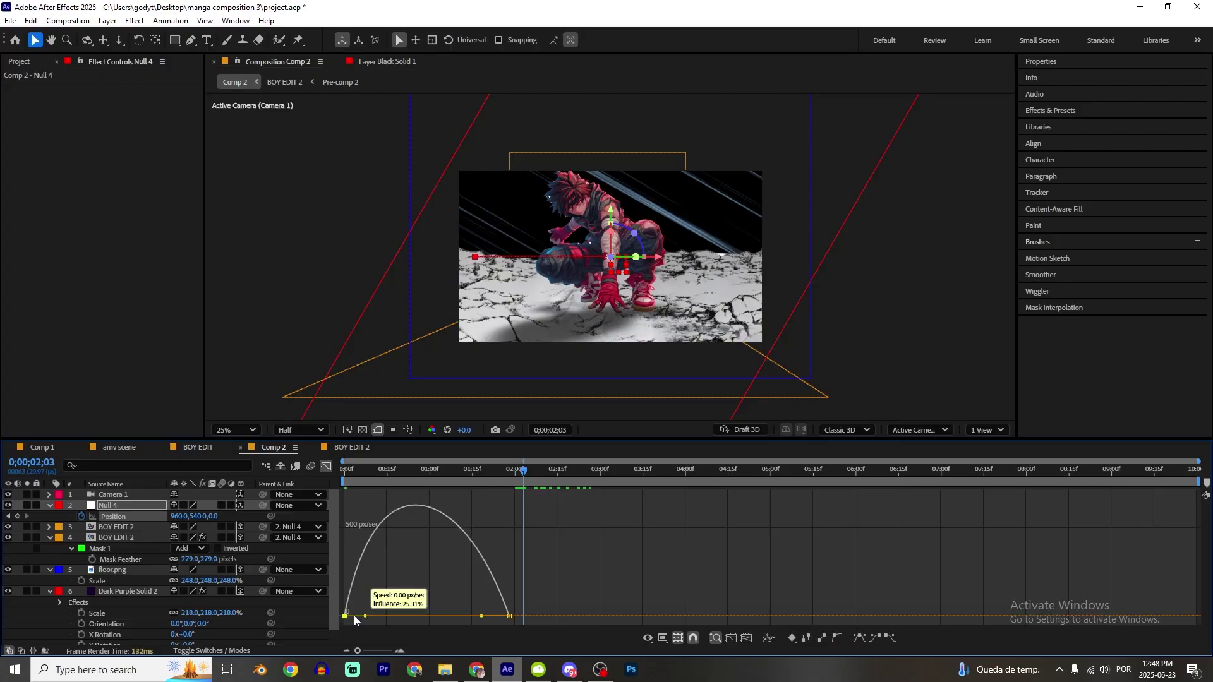
alt+click(345, 616)
drag(482, 616, 363, 608)
click(326, 467)
key(Home)
key(space)
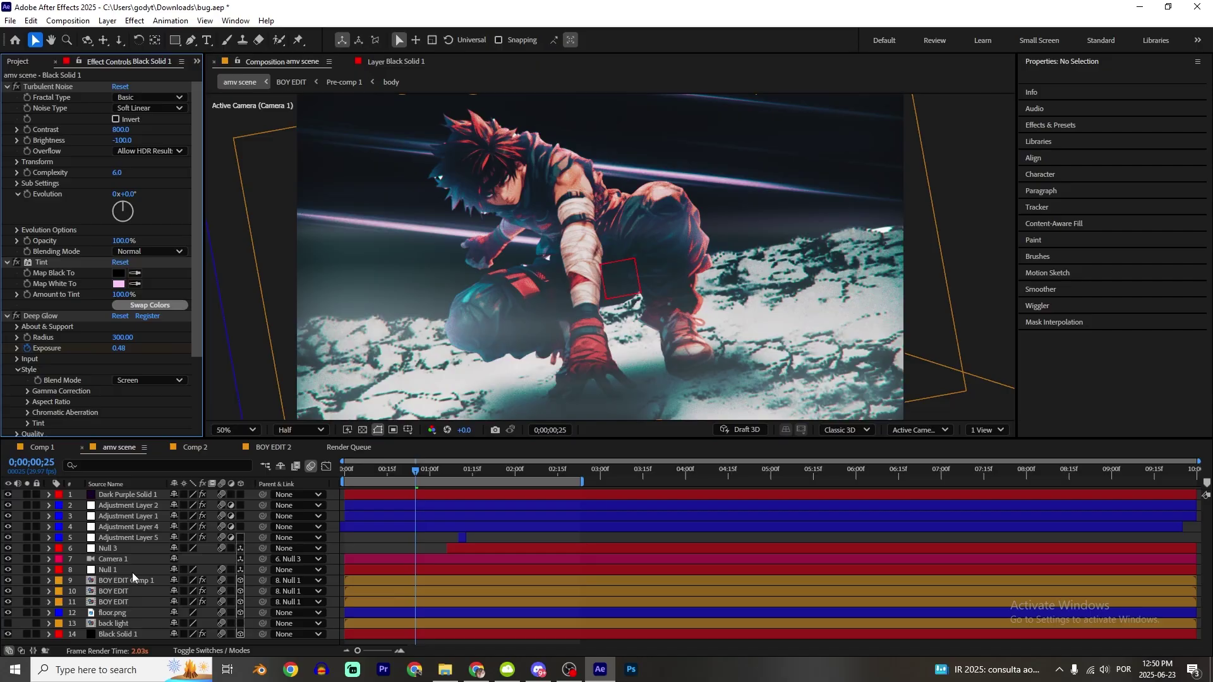
- Solo BOY EDIT Comp 1 in amv scene, scrub the camera move, then switch to Comp 2
click(131, 570)
click(134, 580)
click(26, 580)
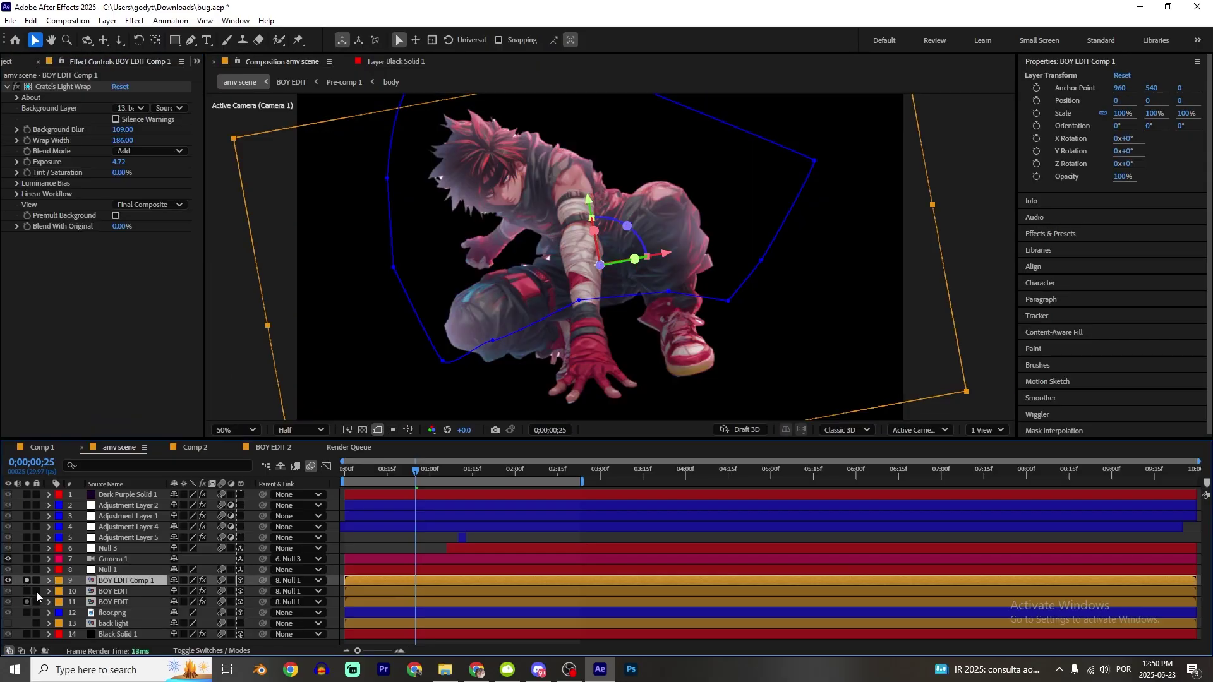
drag(418, 471, 491, 472)
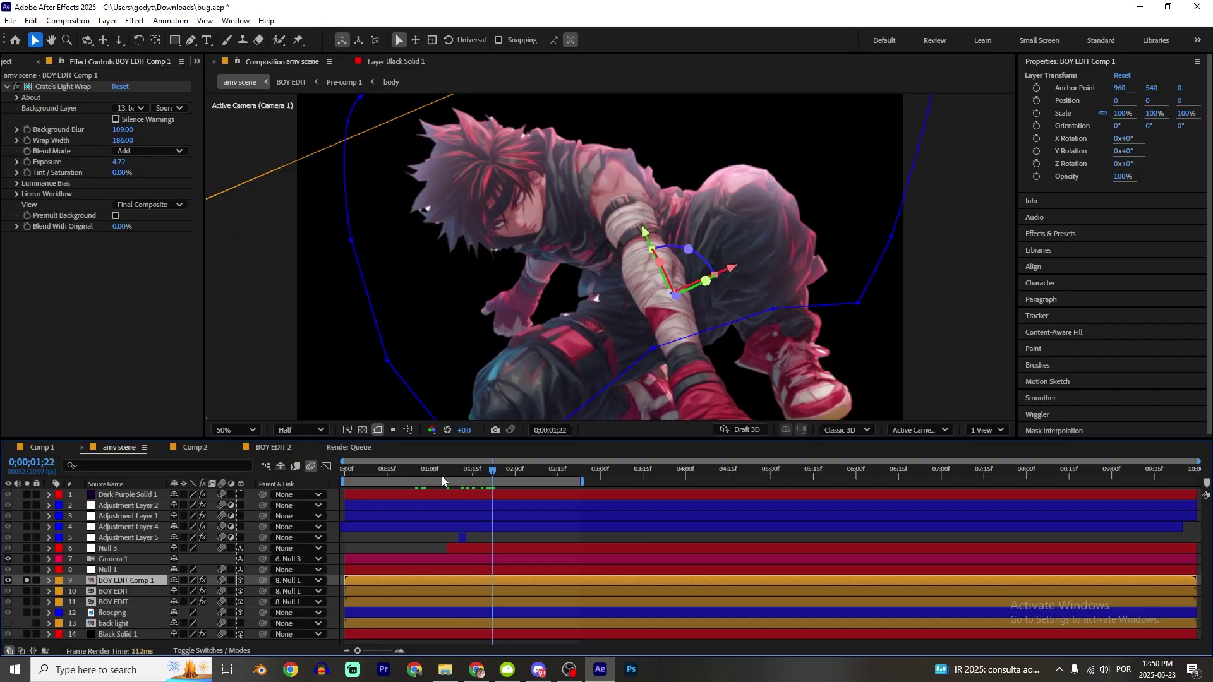
click(209, 451)
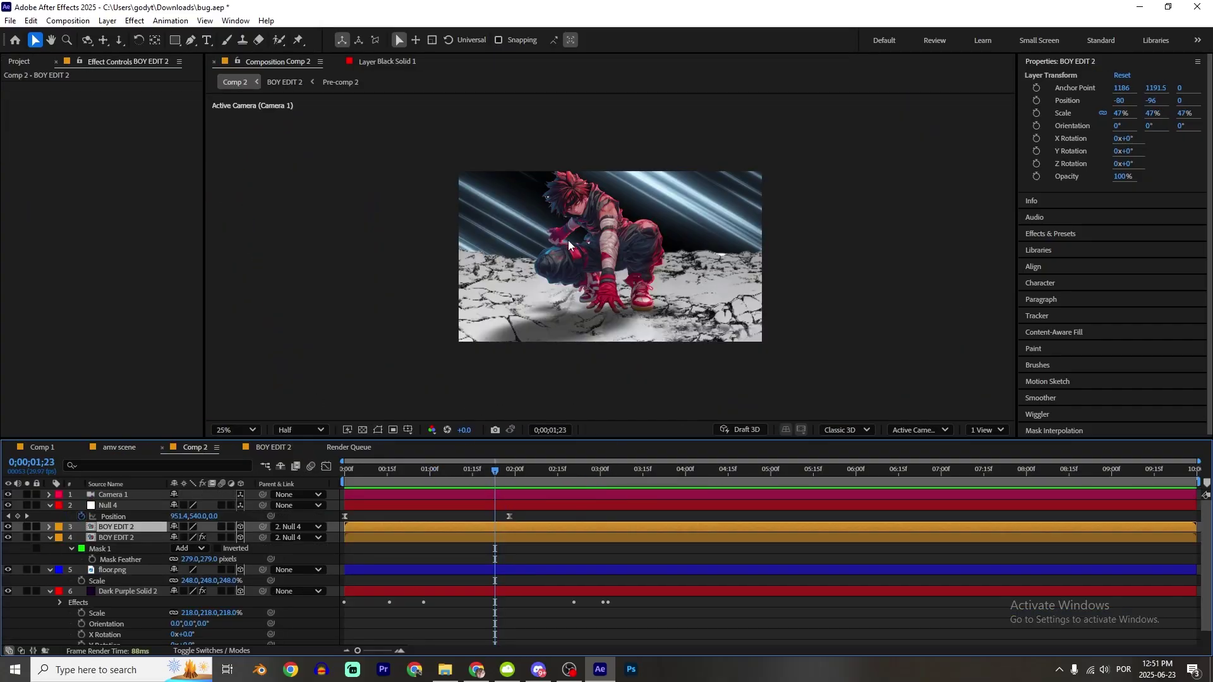
- Zoom the viewer to 50% and duplicate the Dark Purple Solid 2 layer with Ctrl+D
key(period)
key(comma)
key(period)
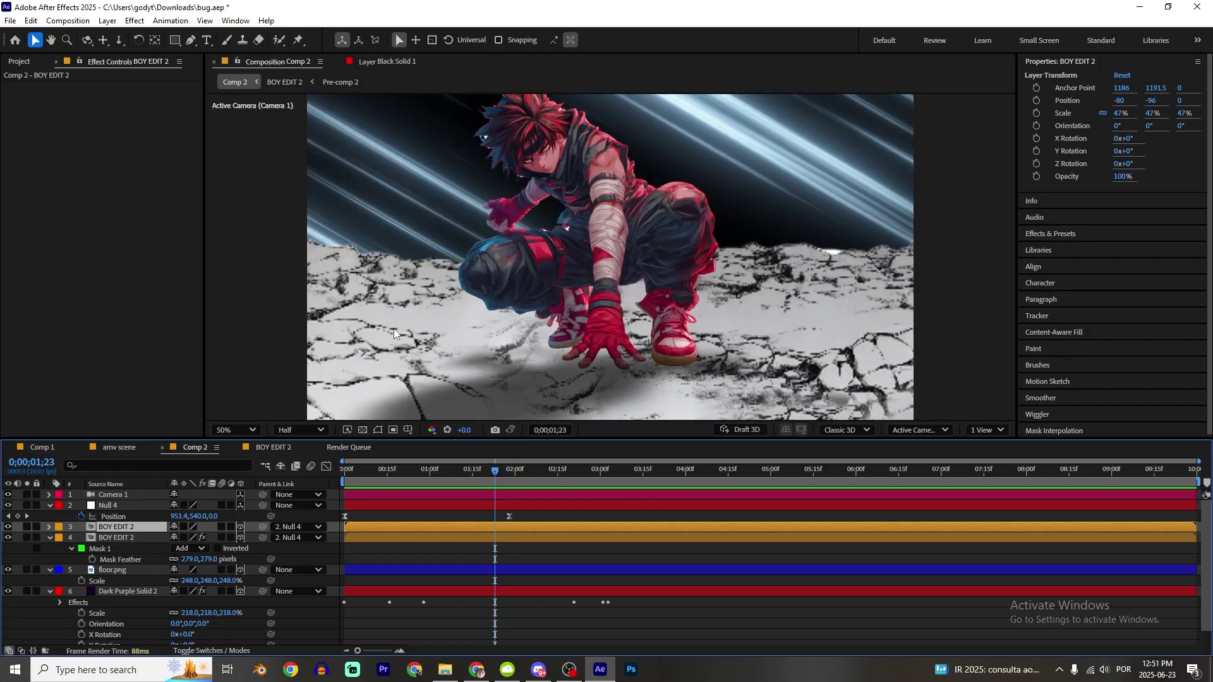
scroll(129, 571, down, 1)
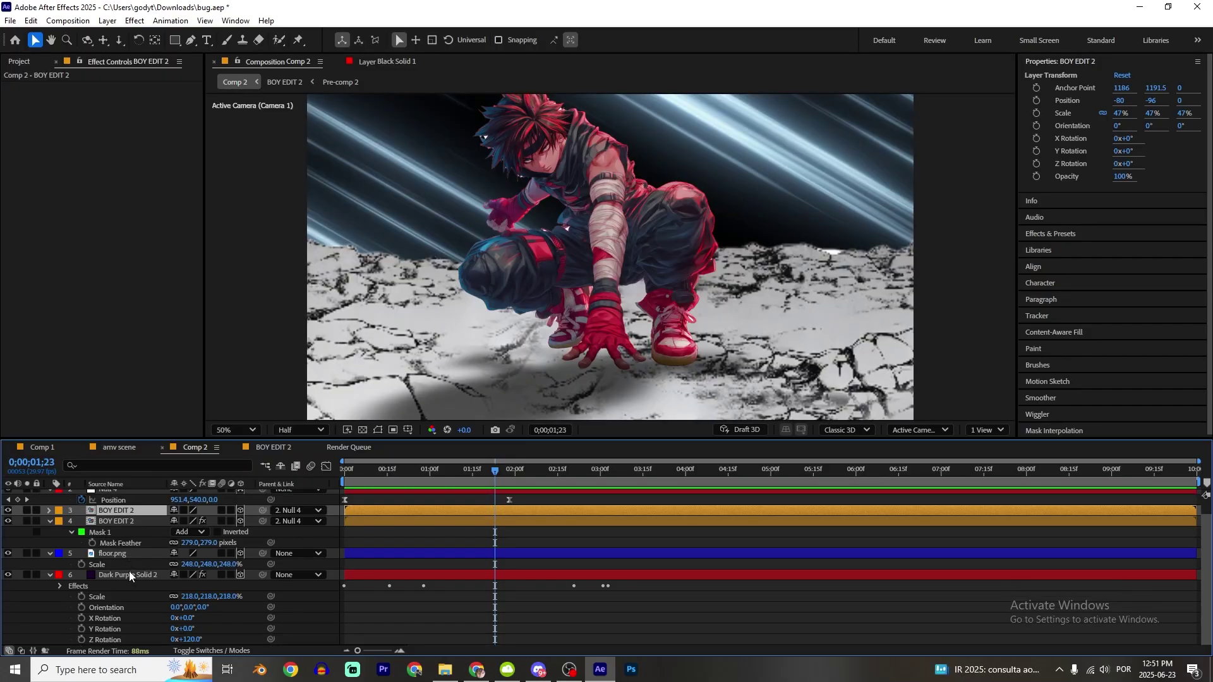
click(116, 575)
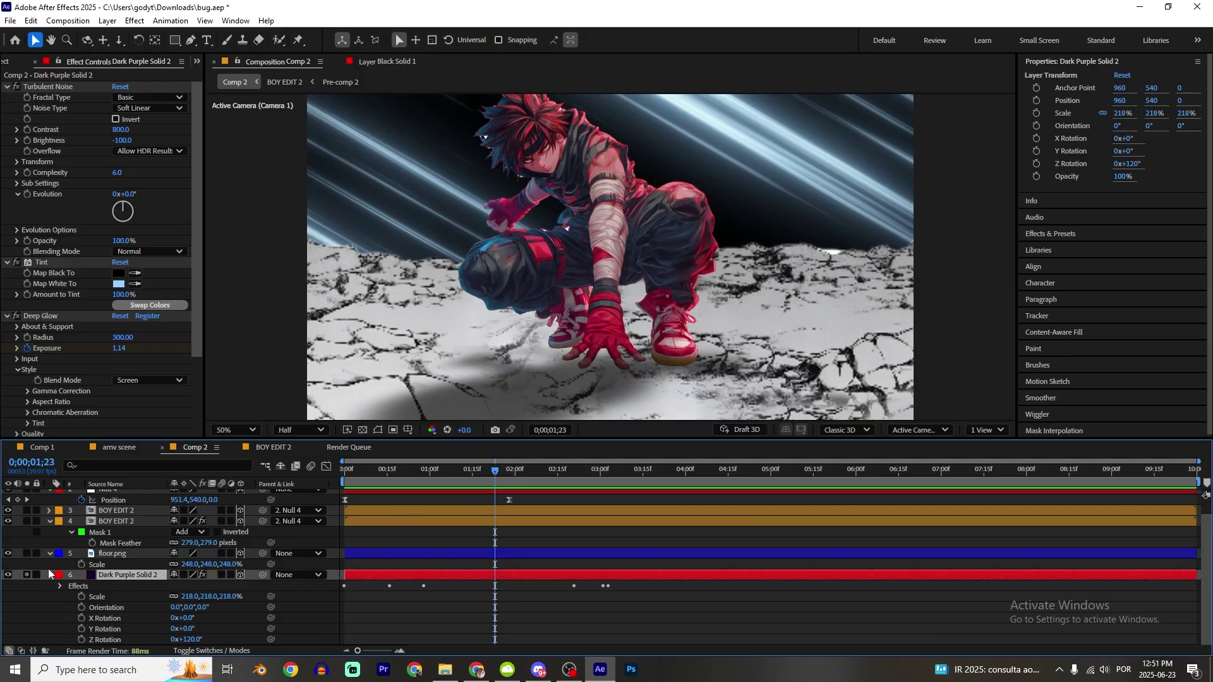
key(ctrl+d)
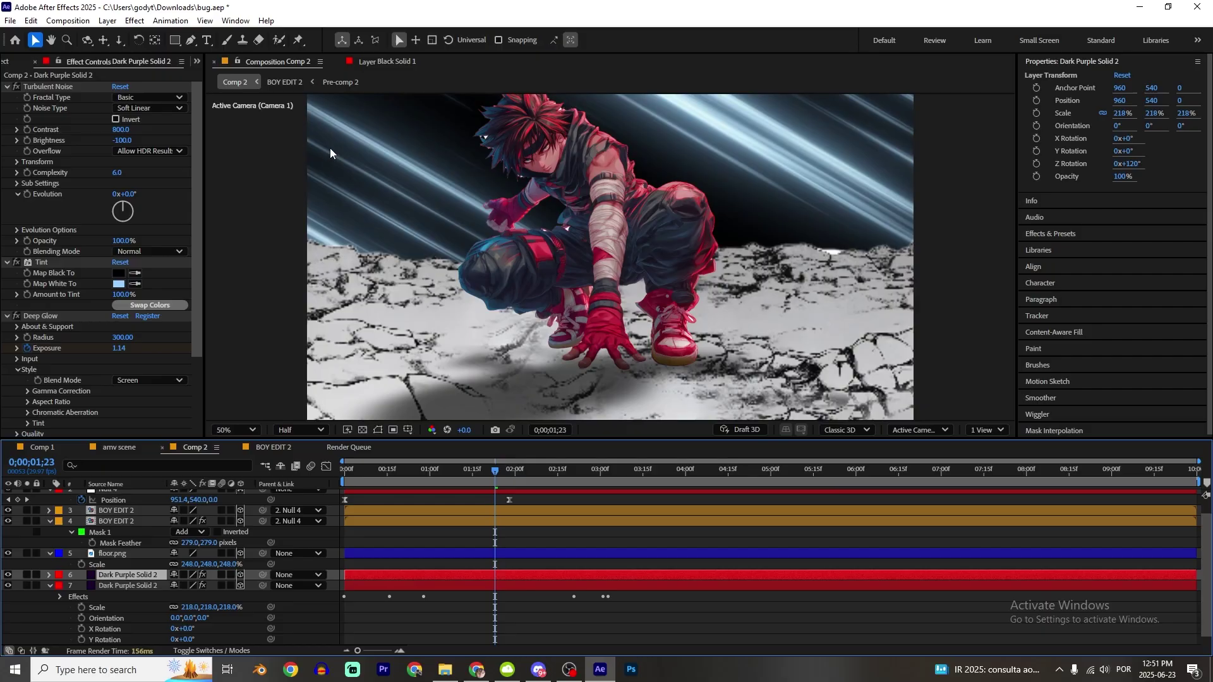
scroll(408, 198, down, 1)
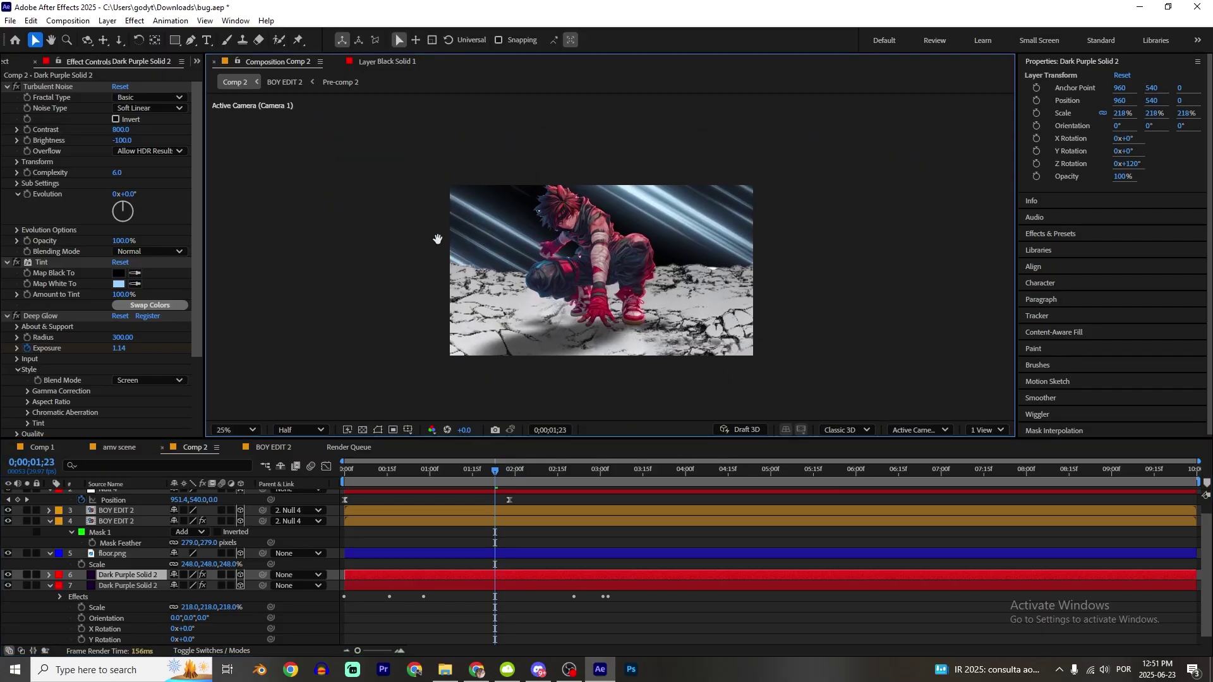
scroll(494, 247, up, 1)
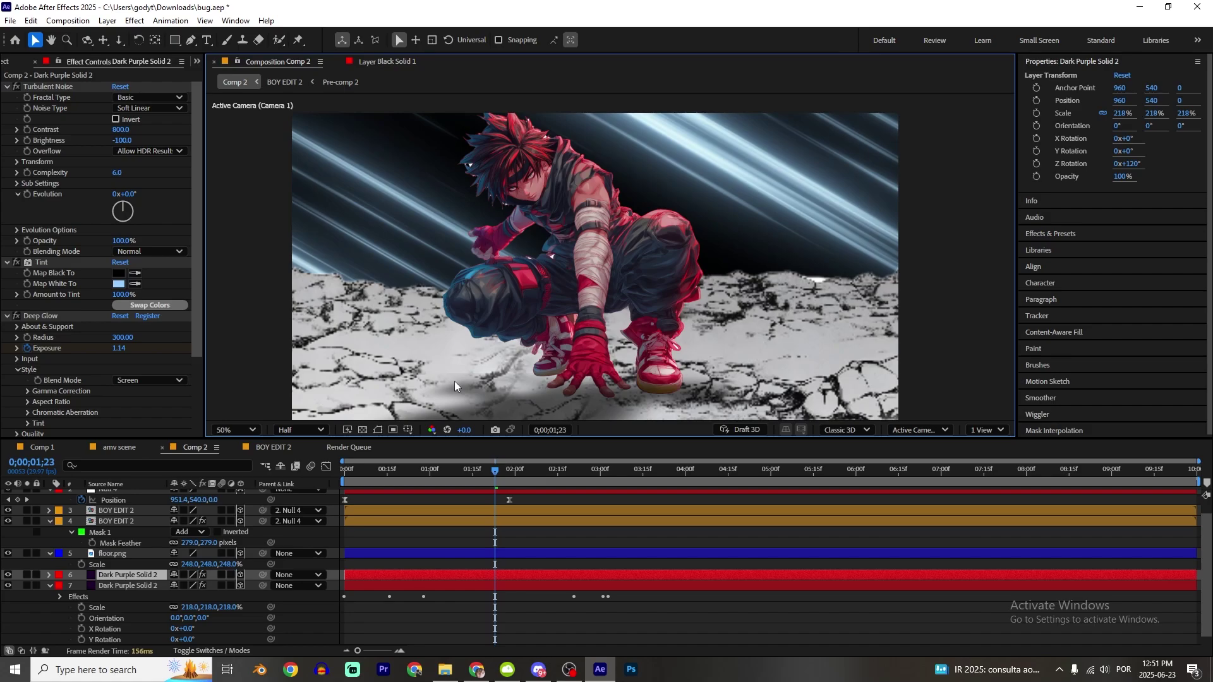
- Precompose the duplicate solid as 'back light', moving all attributes into it
key(ctrl+shift+c)
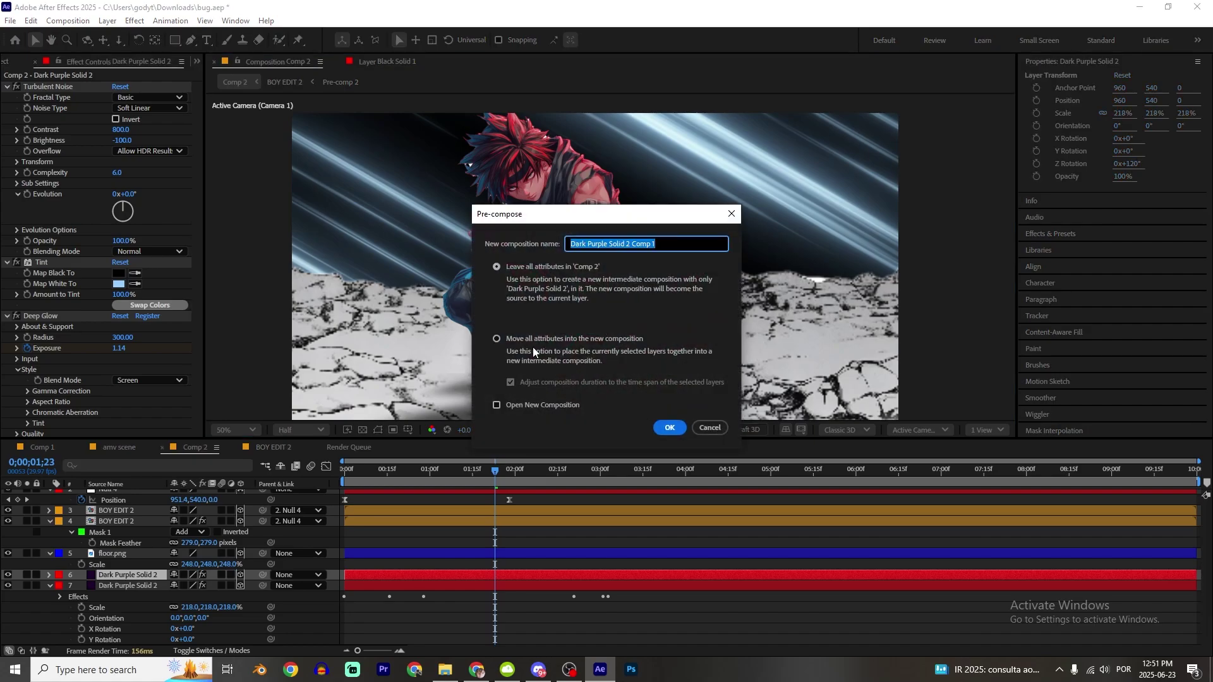
click(510, 340)
click(603, 246)
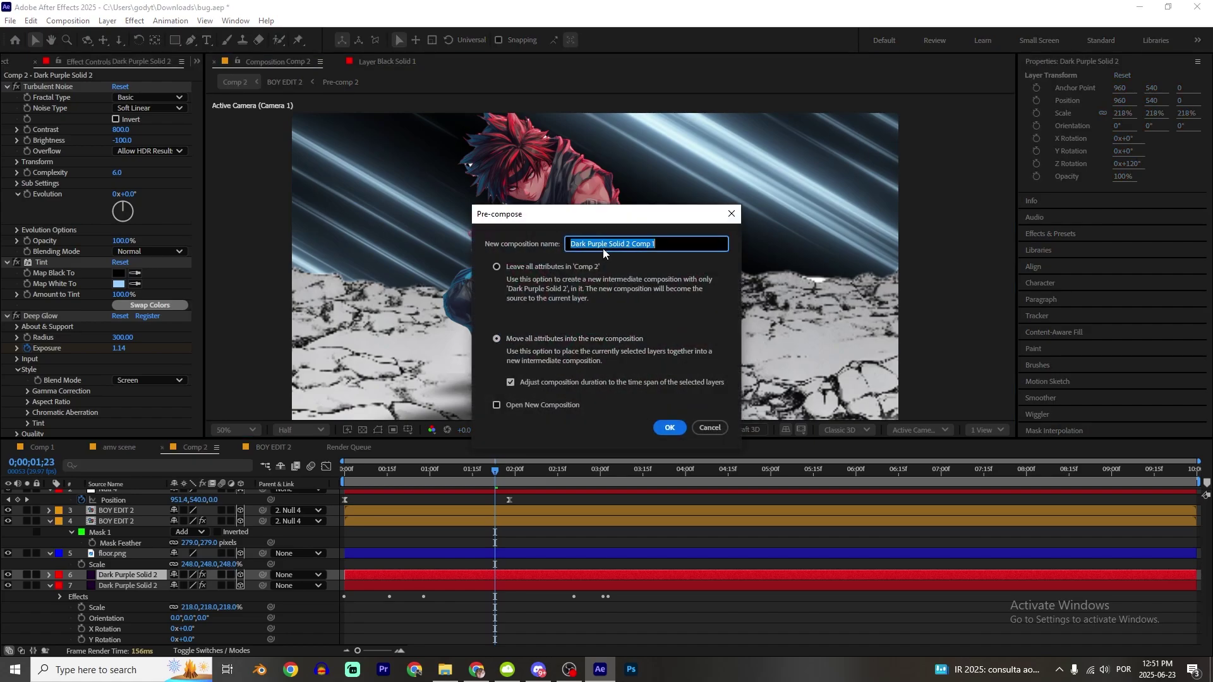
key(BackSpace)
key(Return)
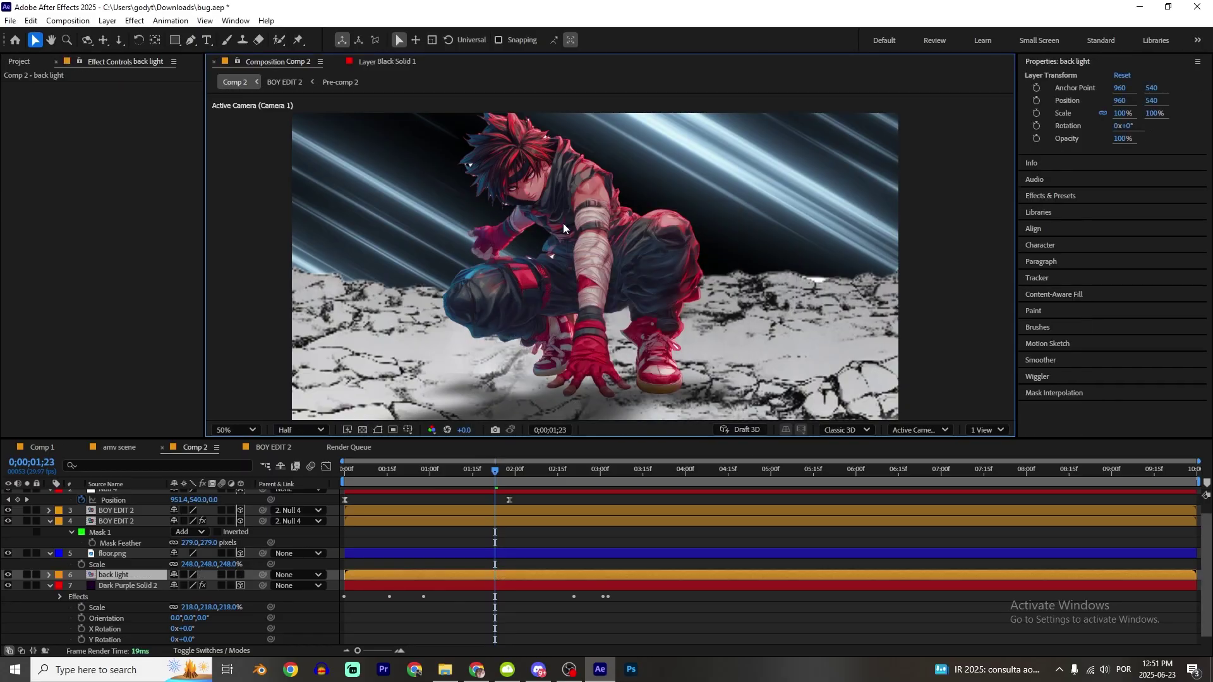
- Hide the back light layer and place it below Dark Purple Solid 2
click(9, 575)
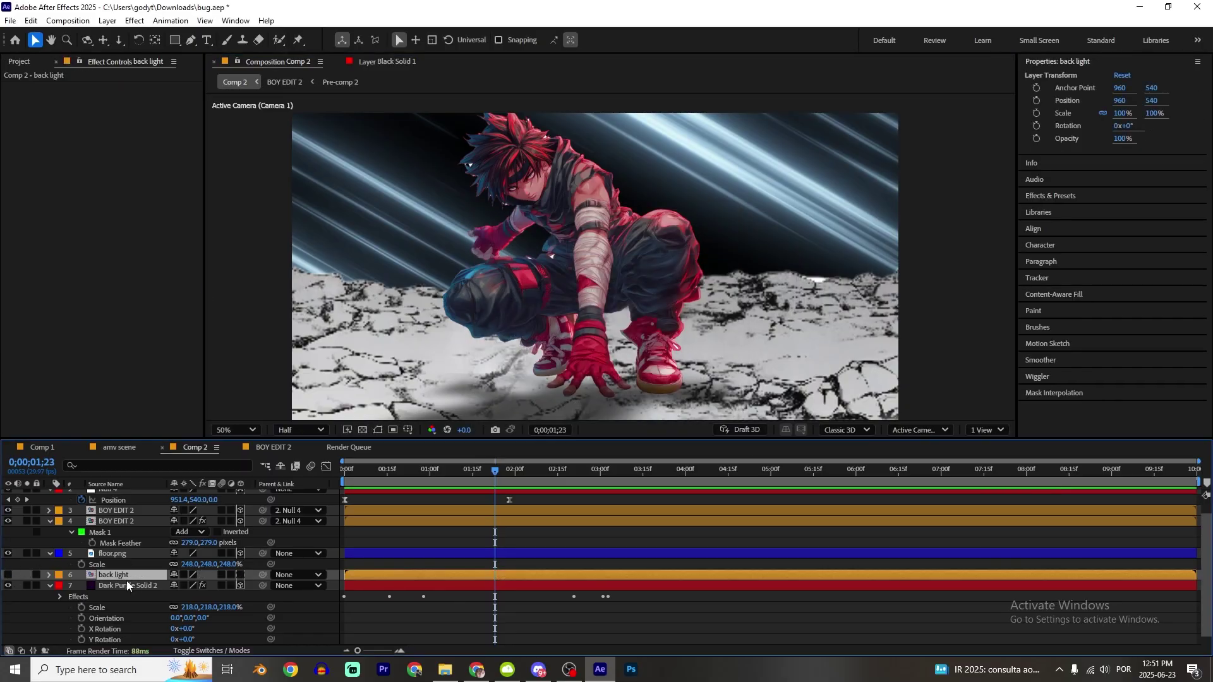
drag(109, 640, 123, 645)
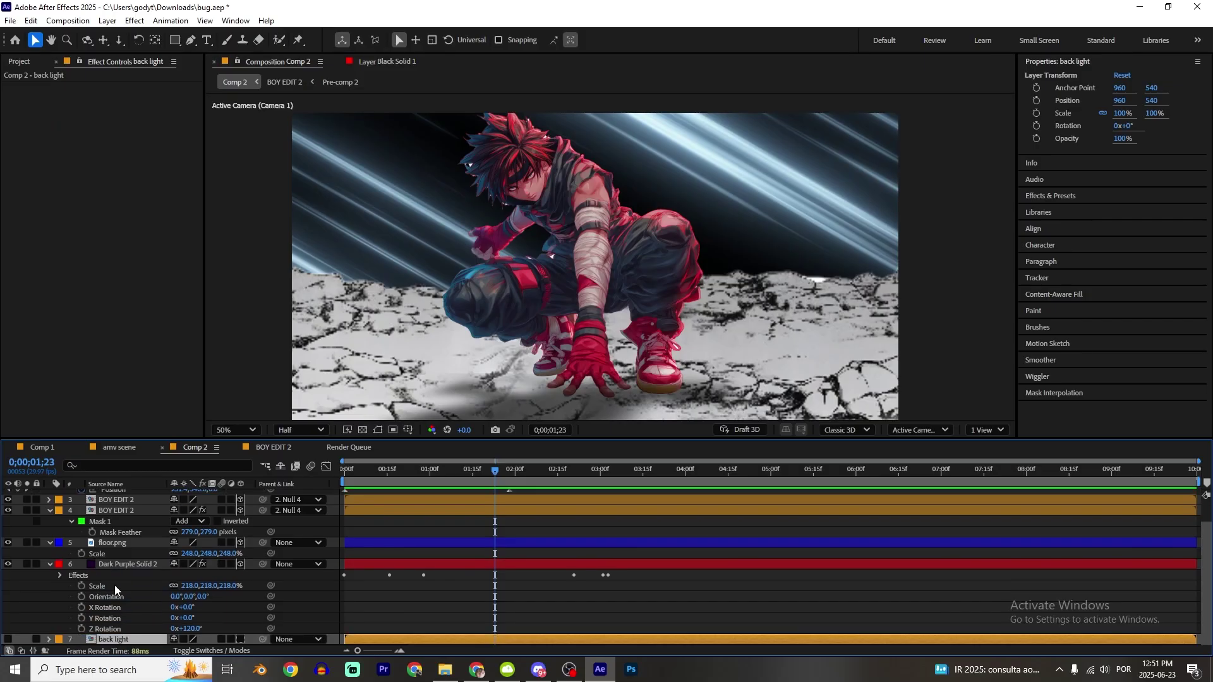
scroll(119, 575, up, 2)
click(116, 526)
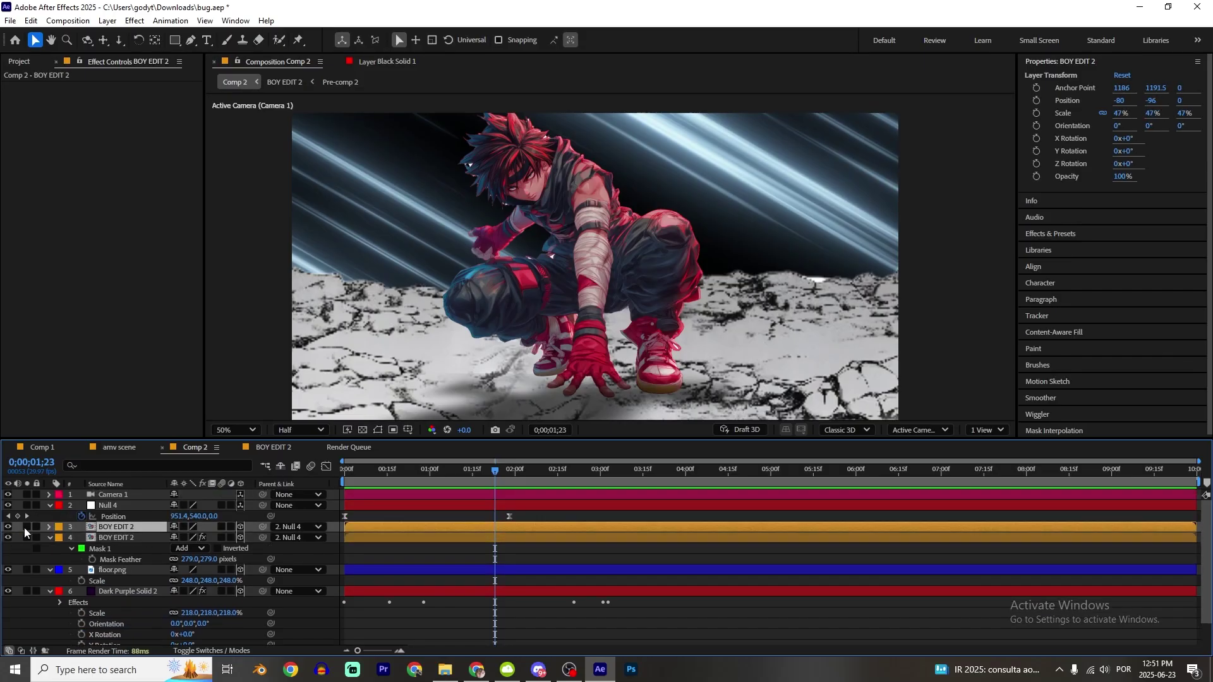
- Duplicate BOY EDIT 2 and apply Crate's Light Wrap using 8. back light as background layer
click(8, 527)
click(8, 527)
key(ctrl+d)
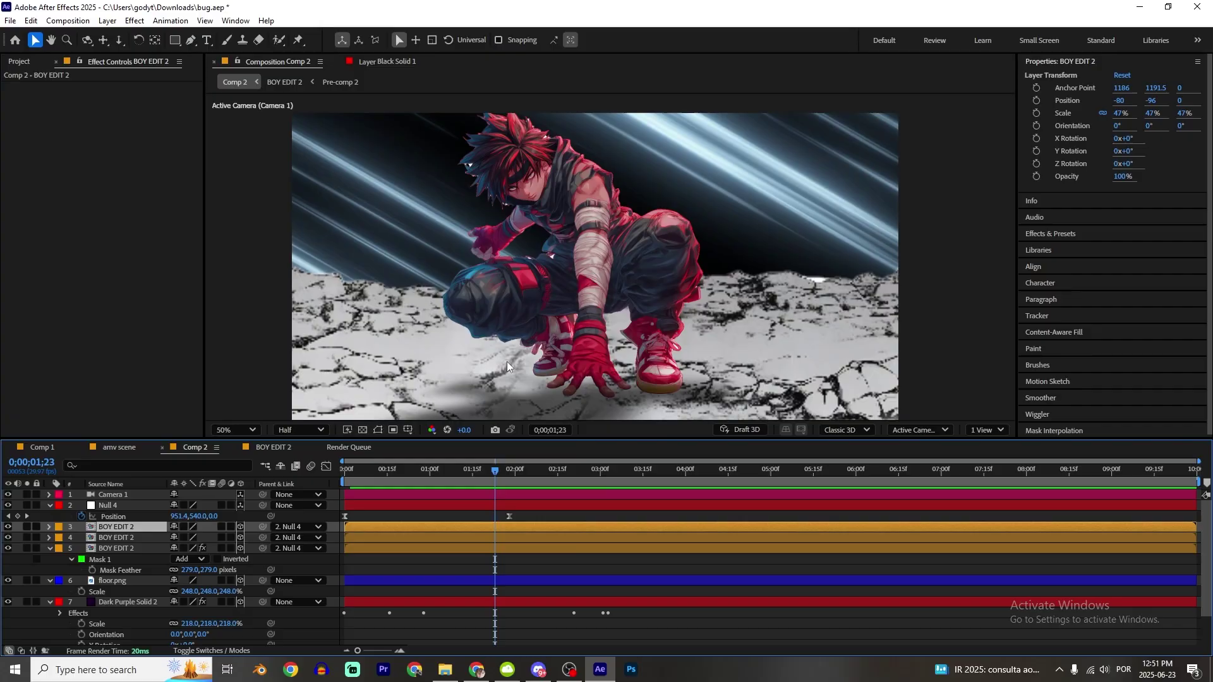
key(ctrl+space)
text(cr)
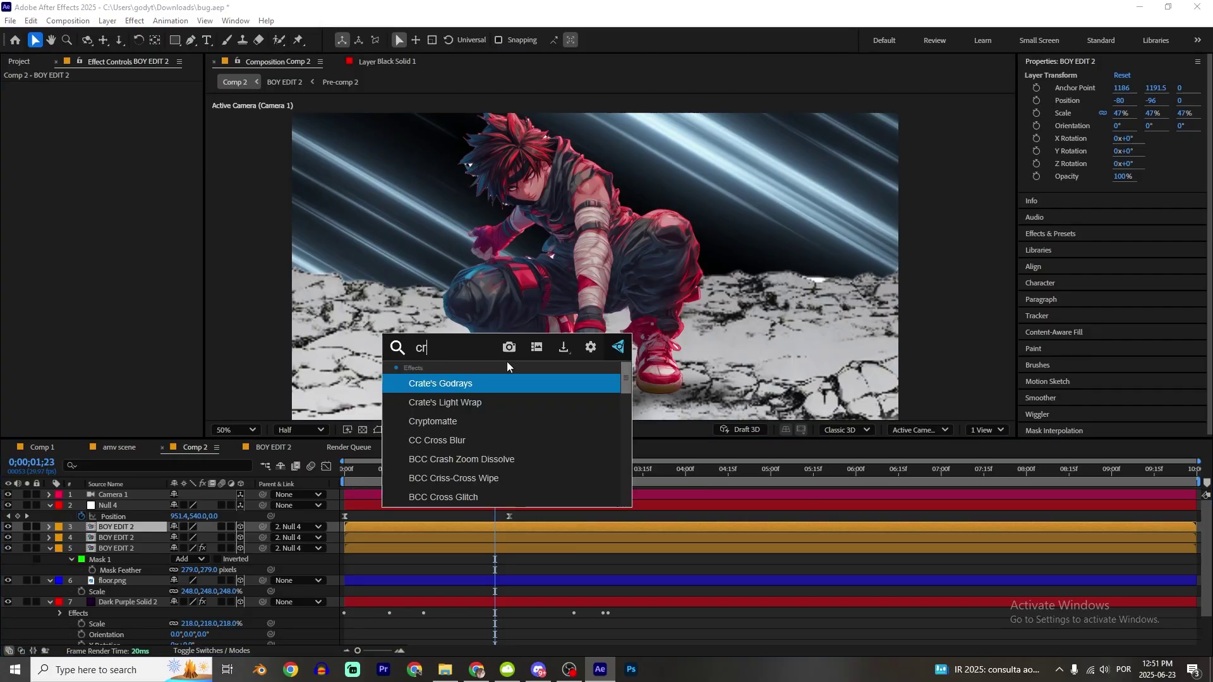
key(Down)
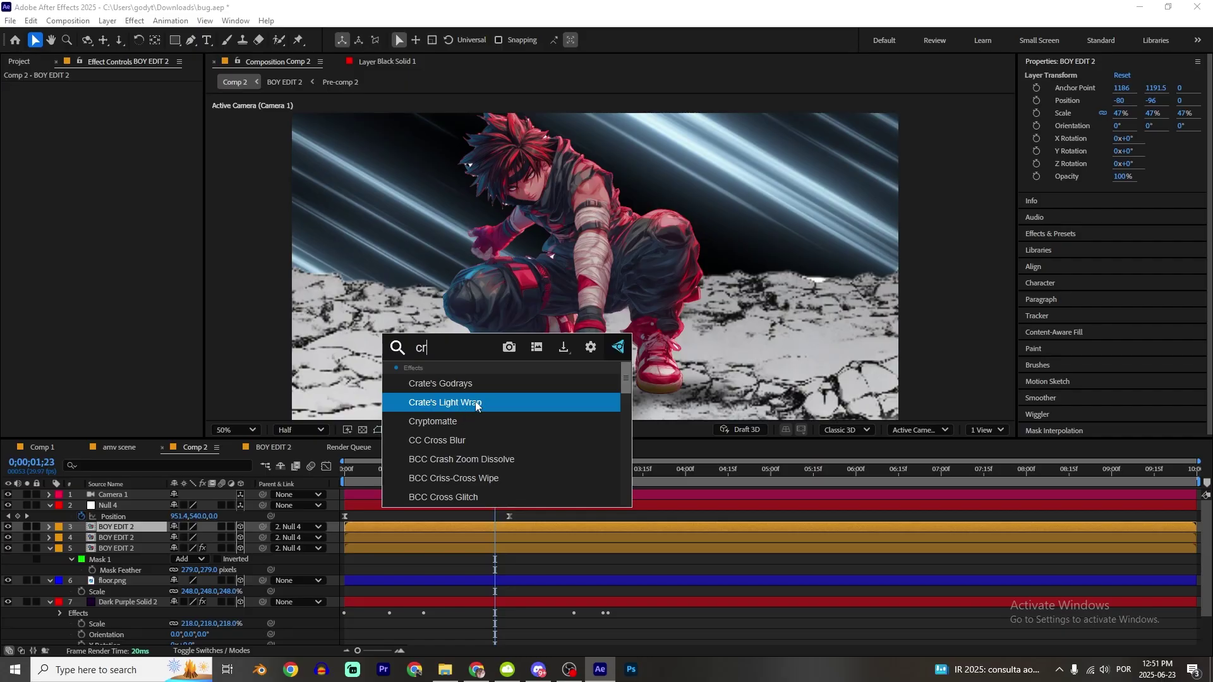
click(500, 404)
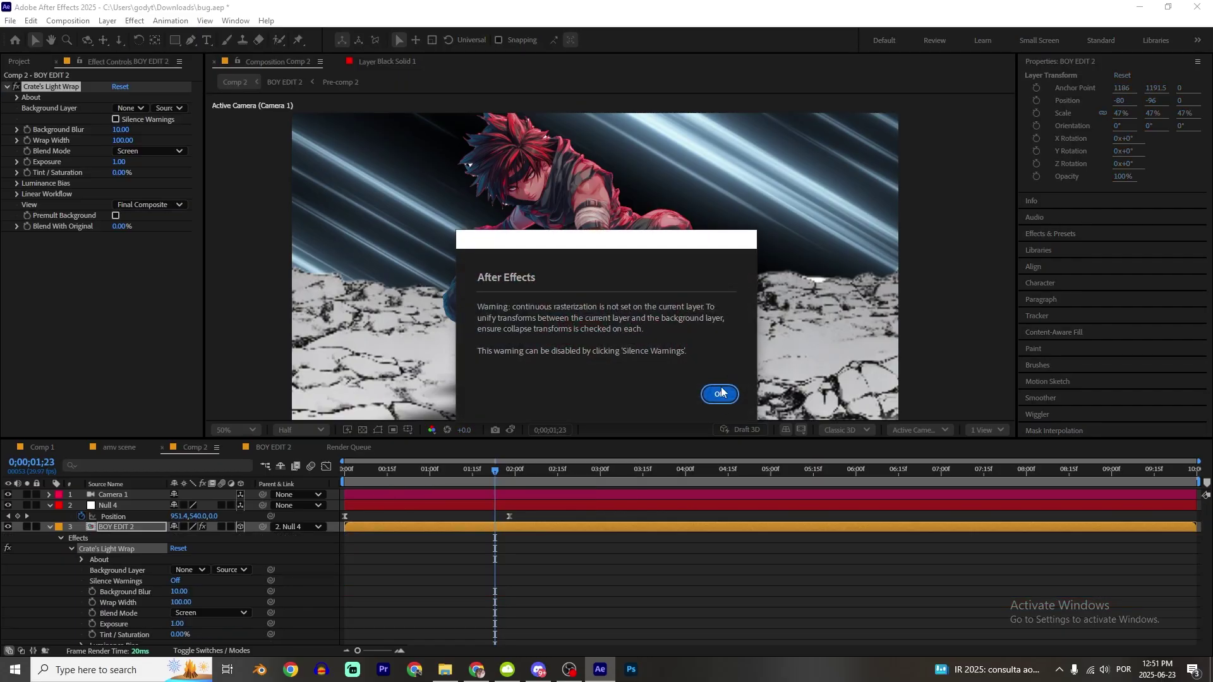
click(722, 395)
click(131, 108)
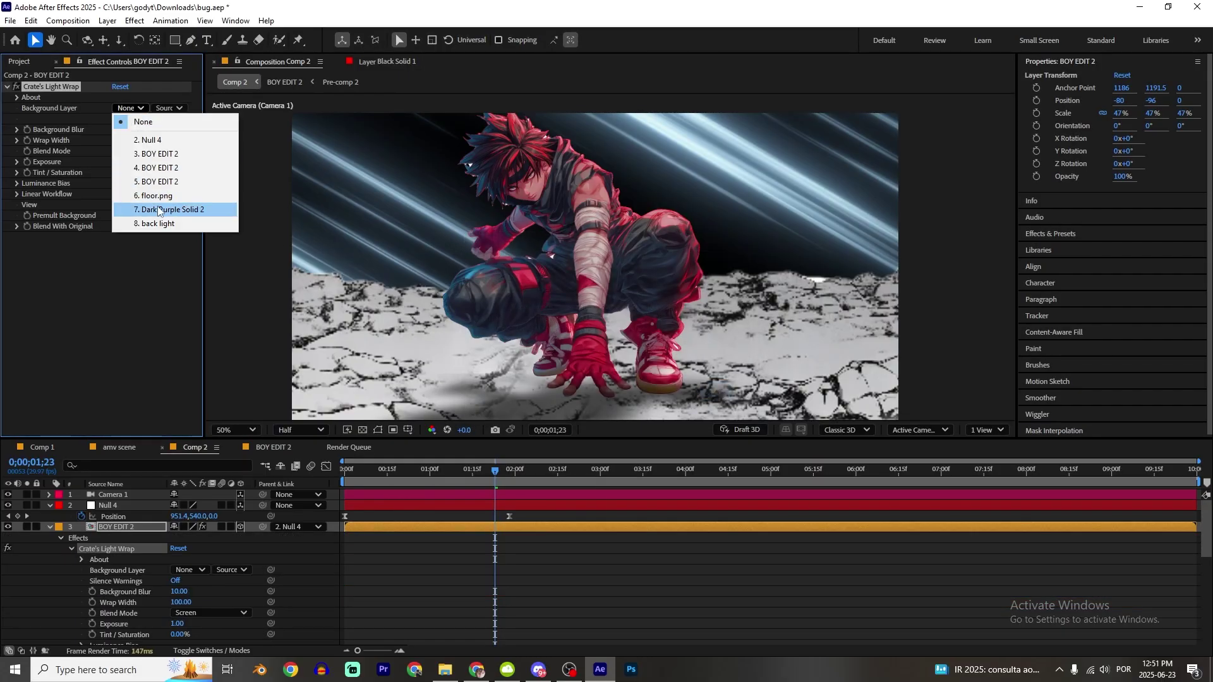
click(168, 224)
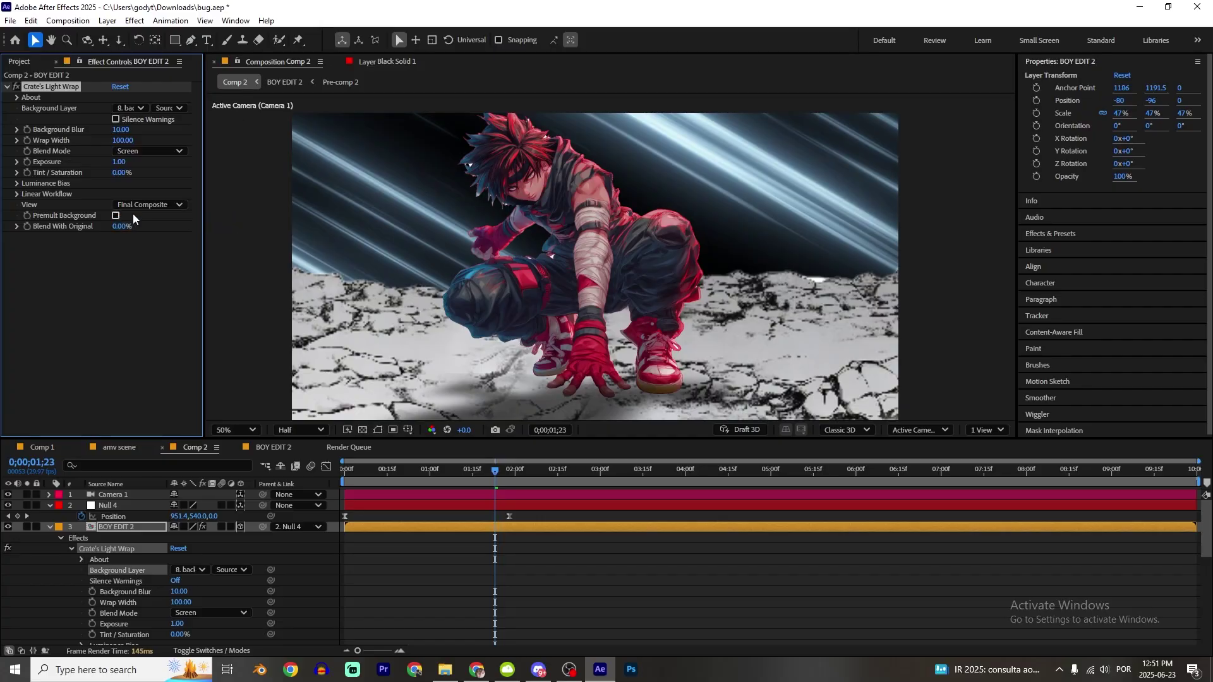
- Raise the light wrap exposure to 4.99, adjust blur and width, and set blending to Add
drag(496, 471, 540, 490)
scroll(551, 347, up, 2)
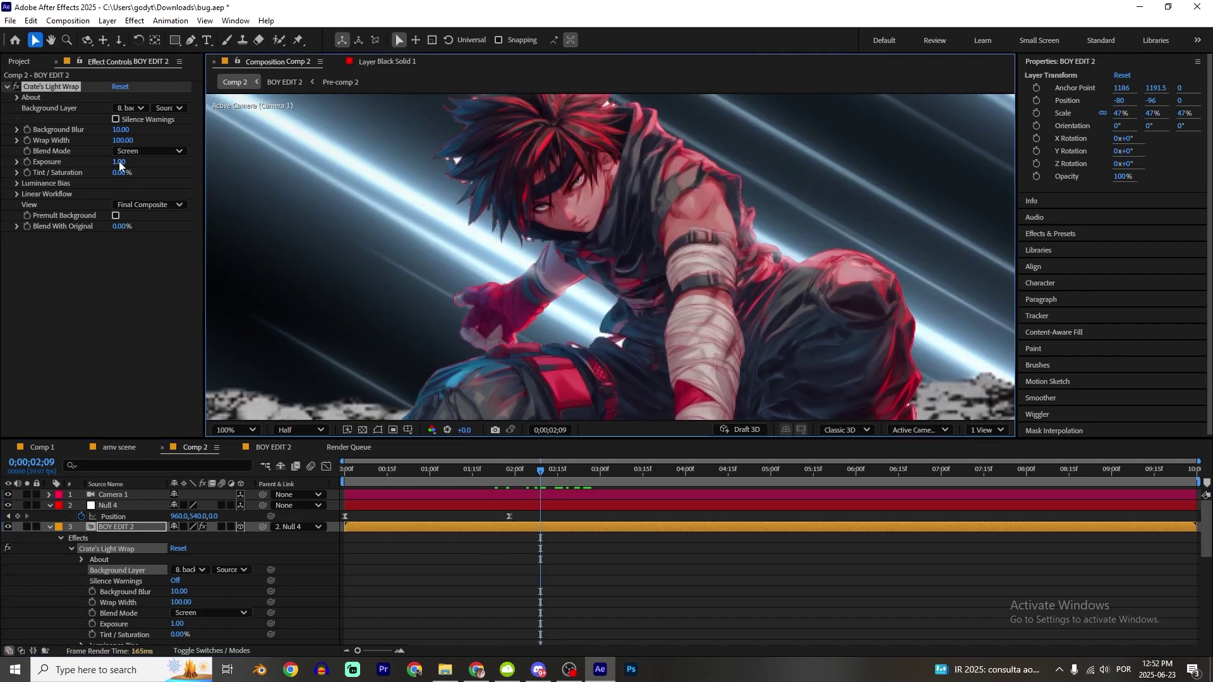
drag(119, 161, 254, 174)
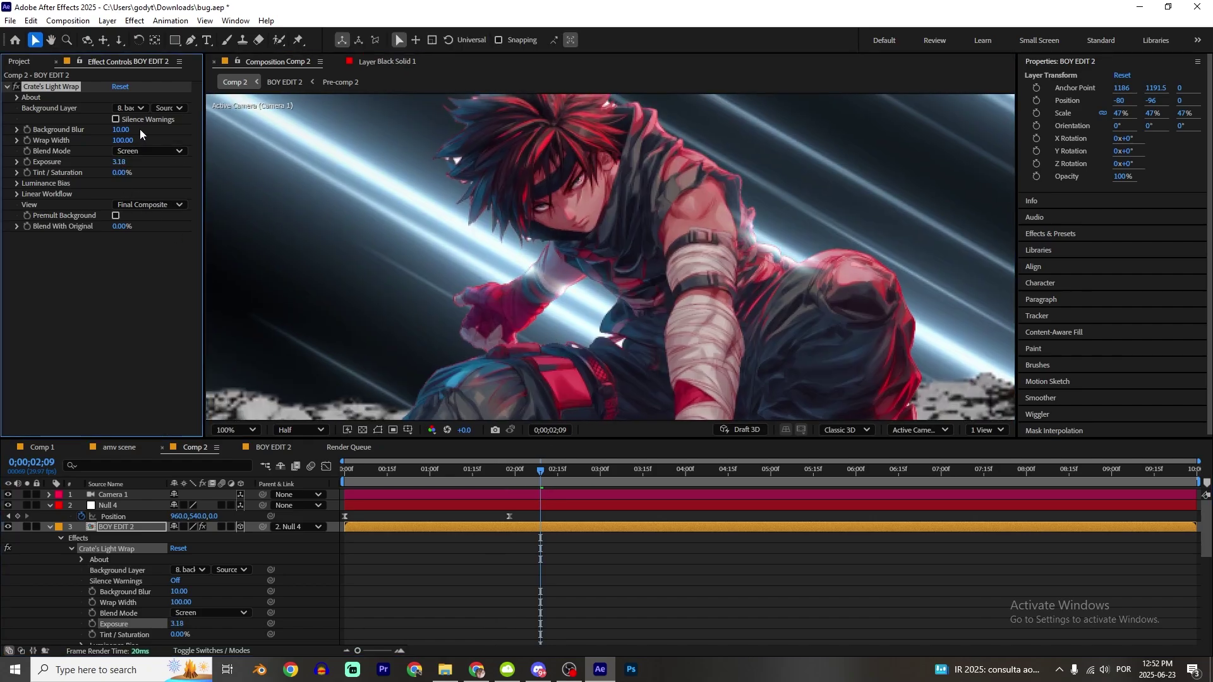
drag(118, 129, 274, 167)
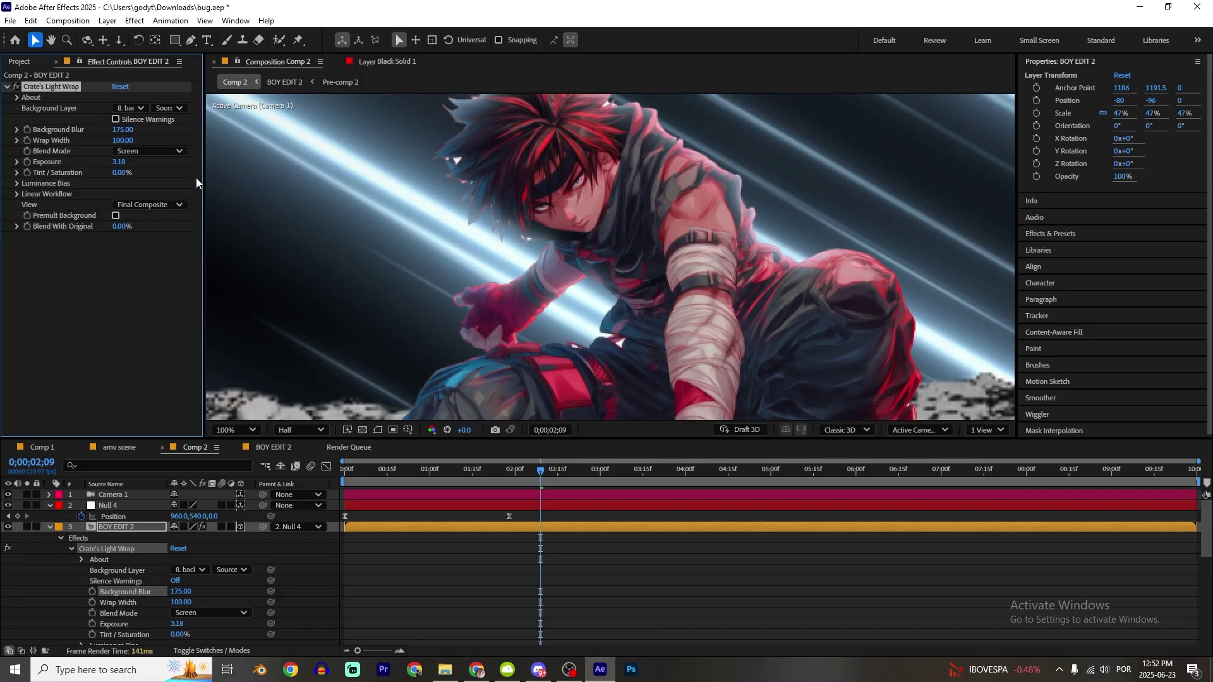
drag(124, 144, 158, 164)
click(152, 151)
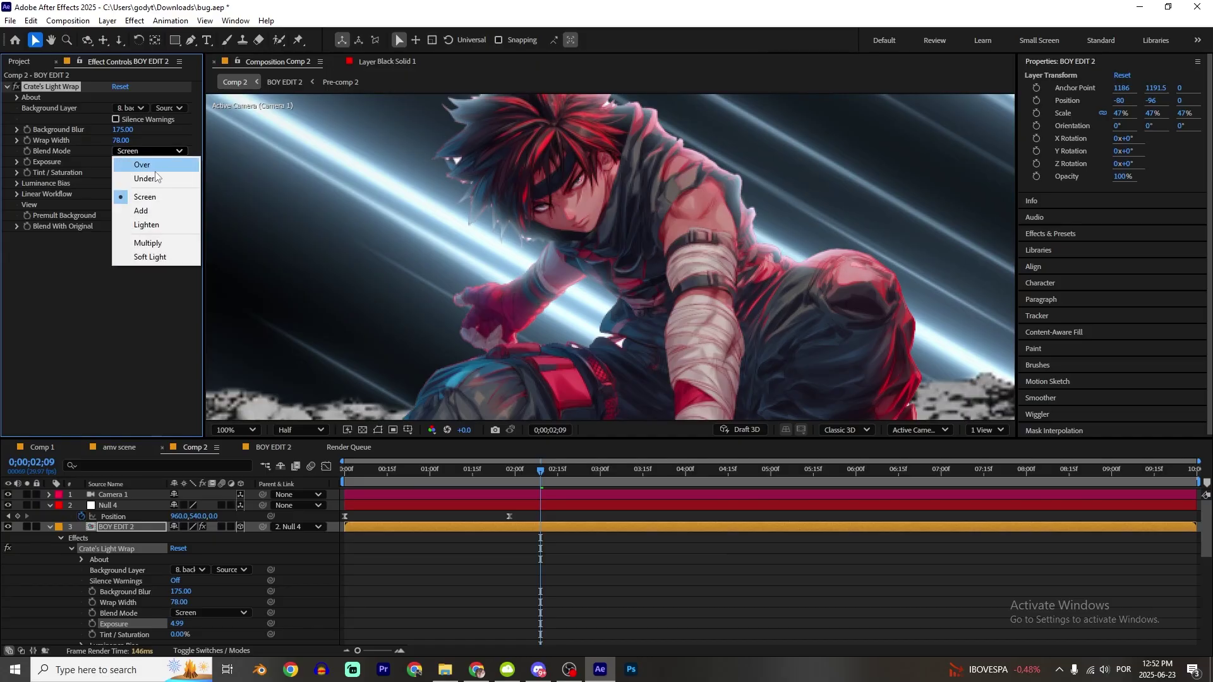
click(141, 210)
scroll(551, 363, down, 2)
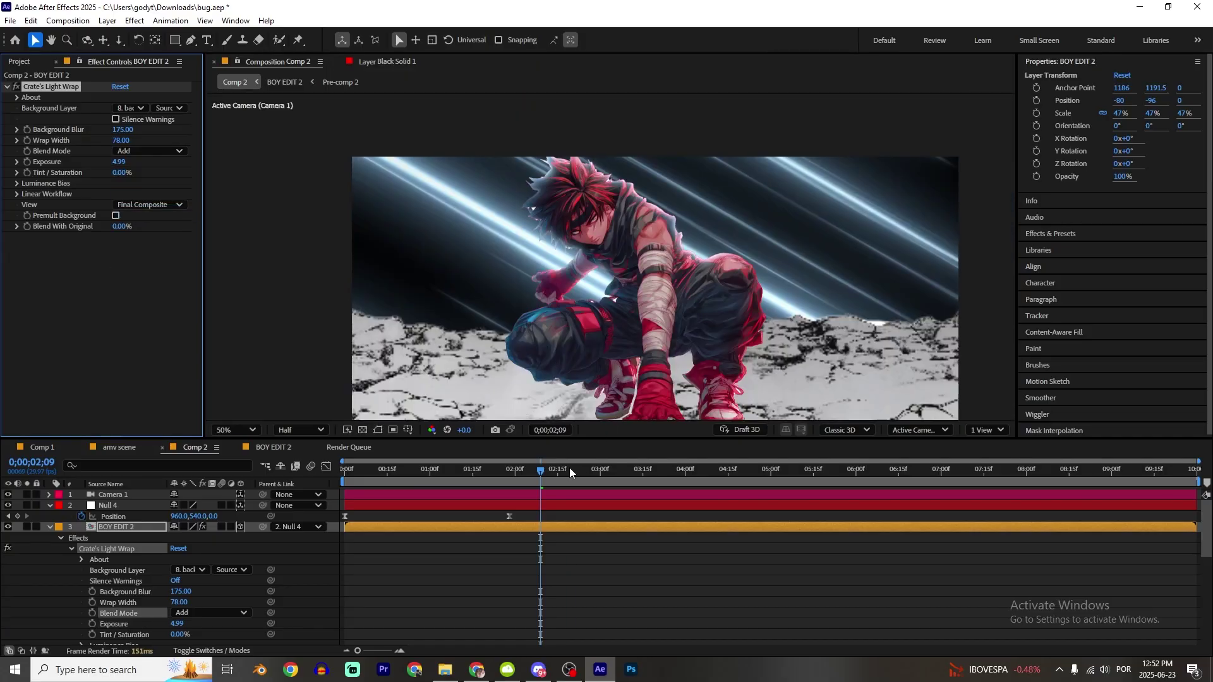
- Check later frames and refine the background blur to 246 and wrap width to 134
drag(569, 469, 631, 480)
drag(474, 473, 495, 474)
drag(132, 129, 323, 253)
click(626, 471)
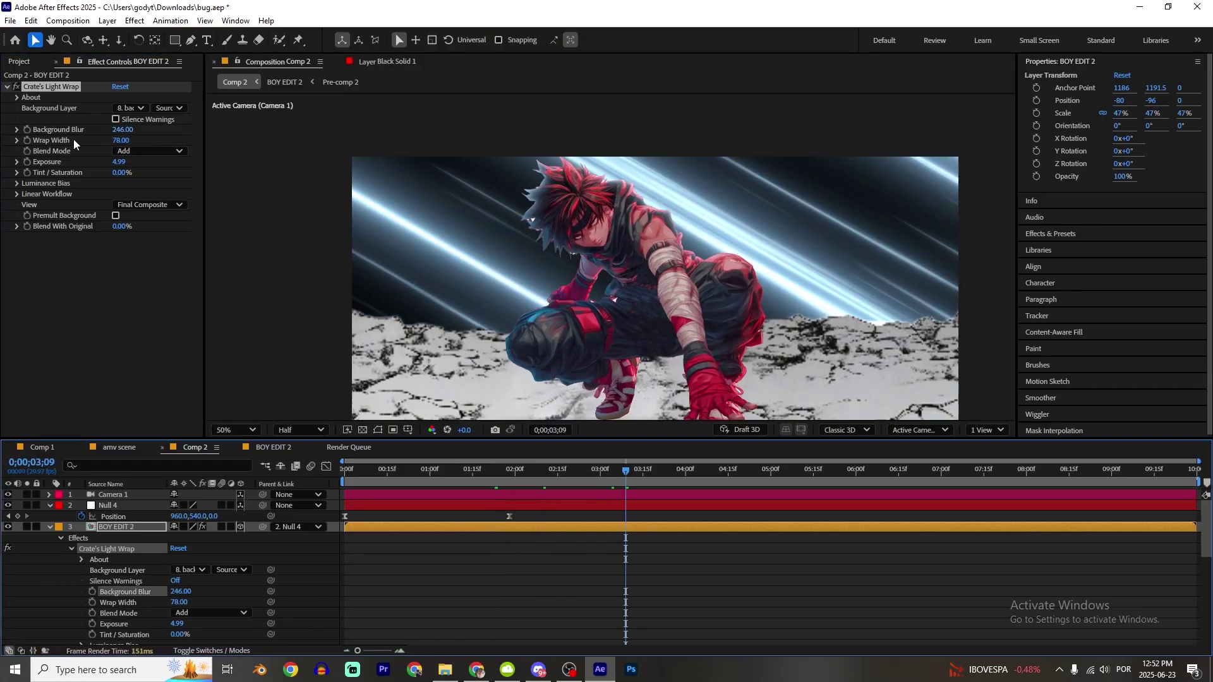
drag(122, 140, 168, 142)
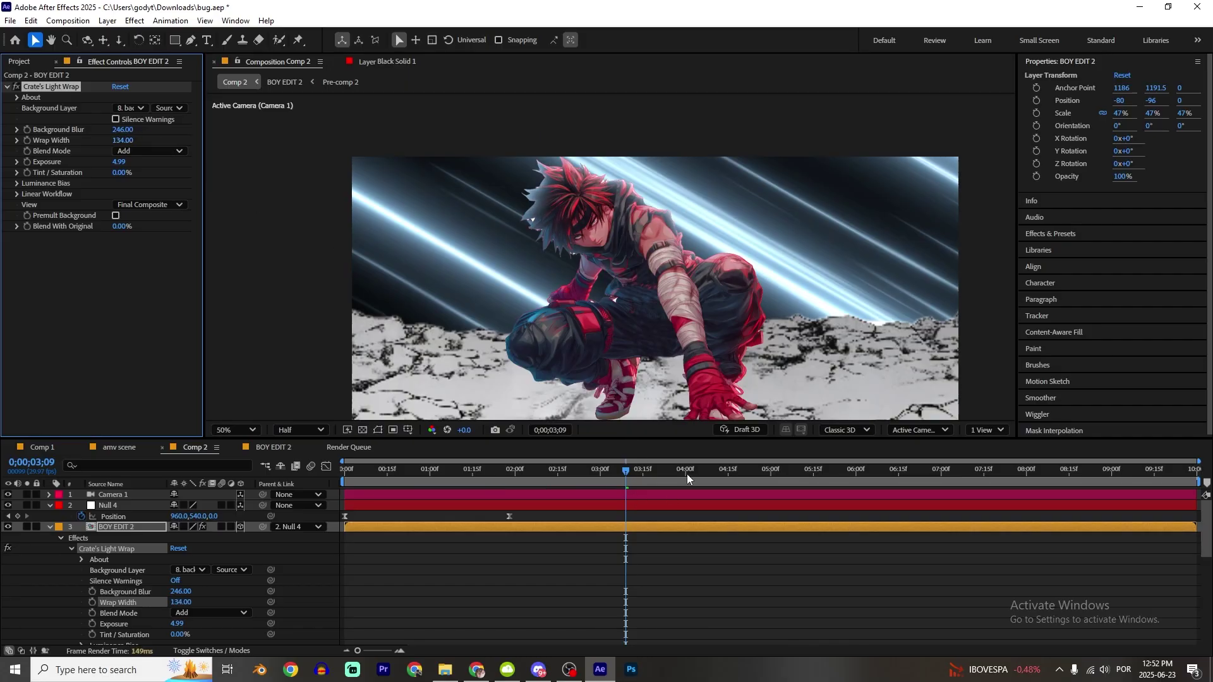
drag(688, 479, 557, 474)
click(620, 556)
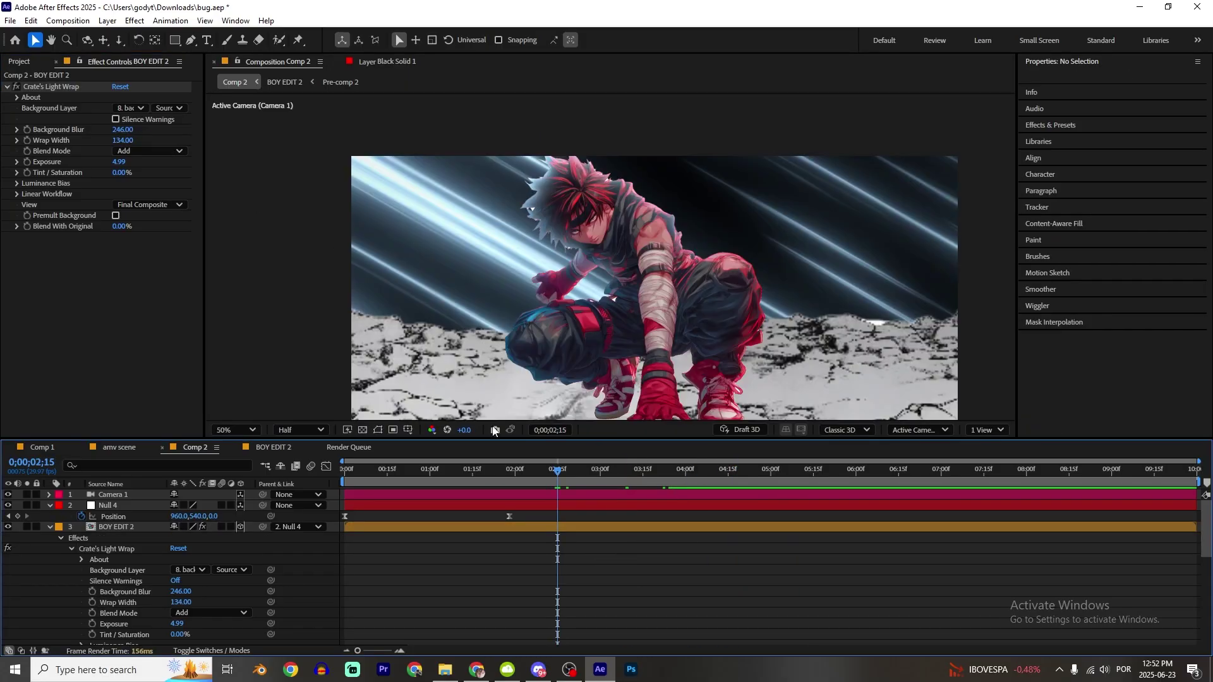
- Select Camera 1 and reveal its Position, Point of Interest and Rotation properties
key(ctrl+a)
key(u)
key(comma)
key(F2)
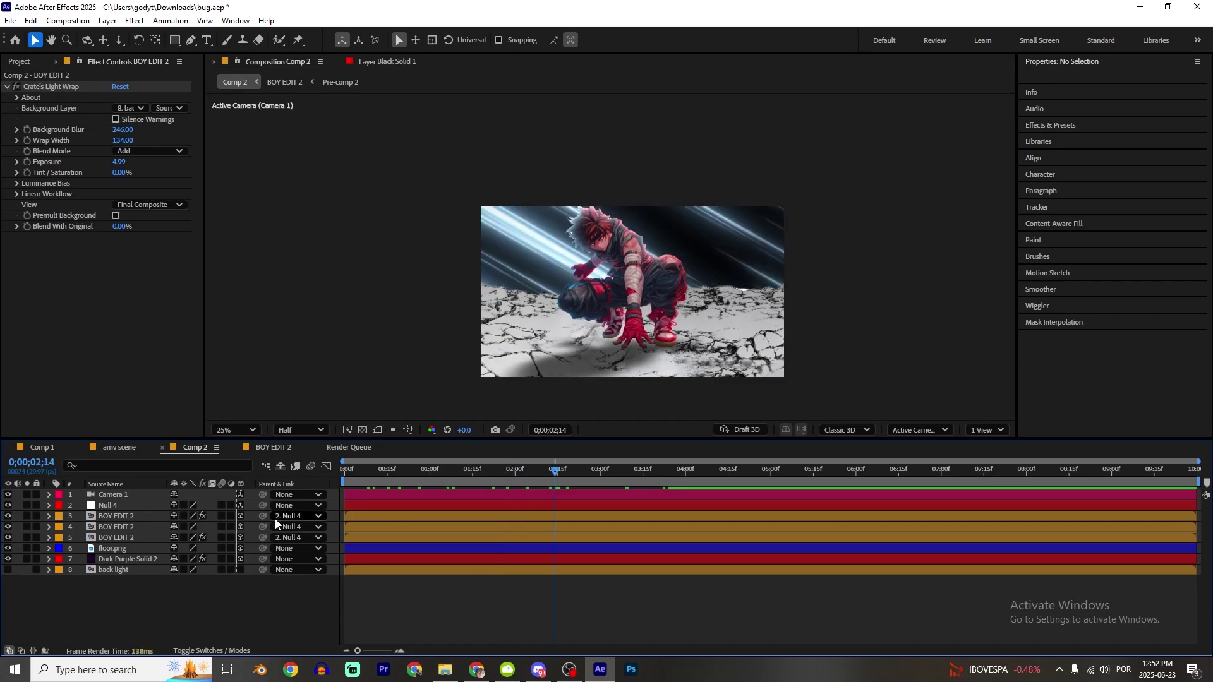
click(407, 499)
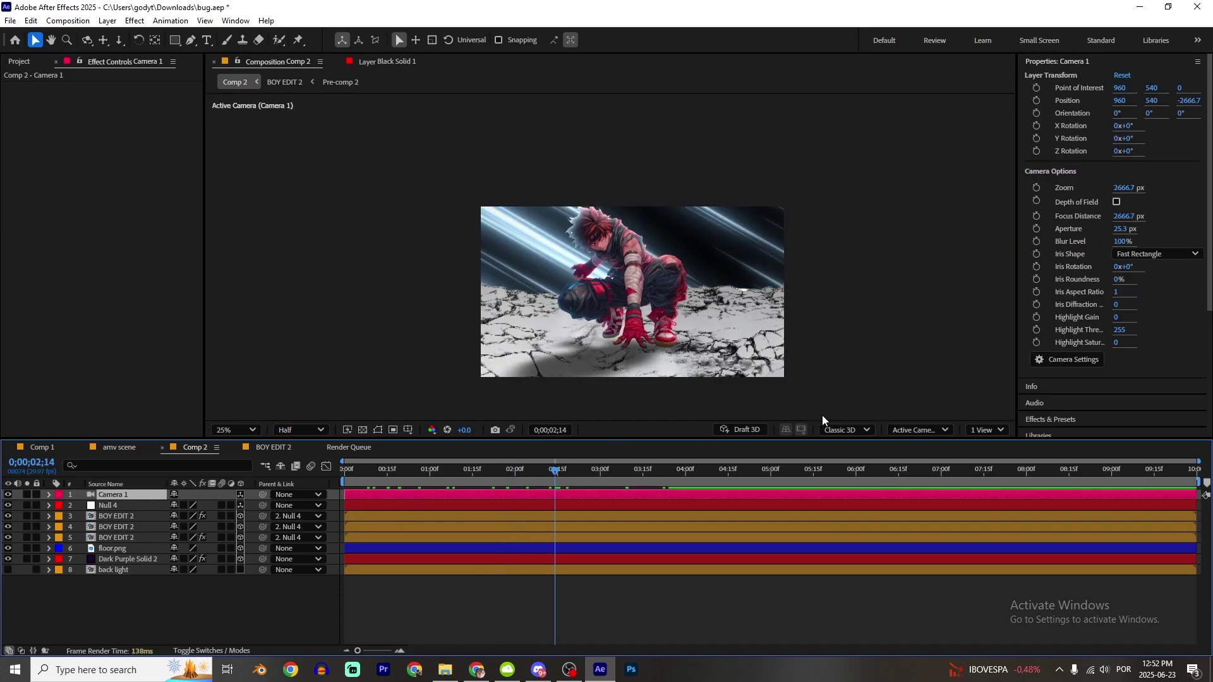
key(p)
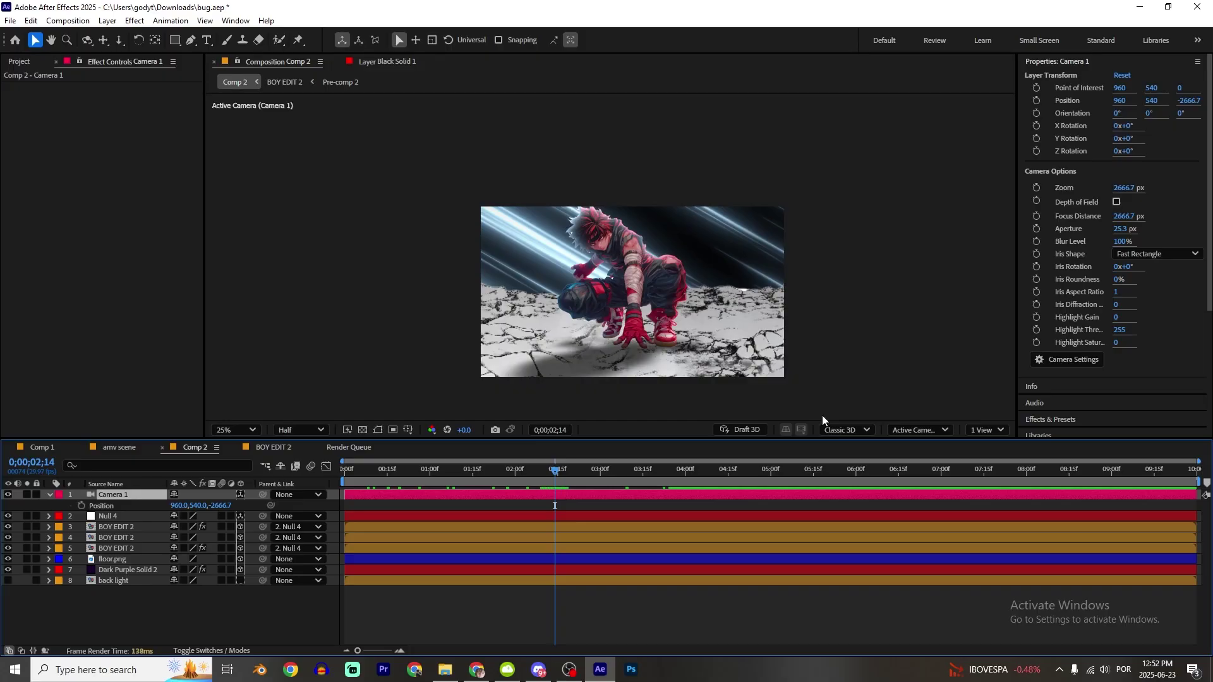
key(shift+a)
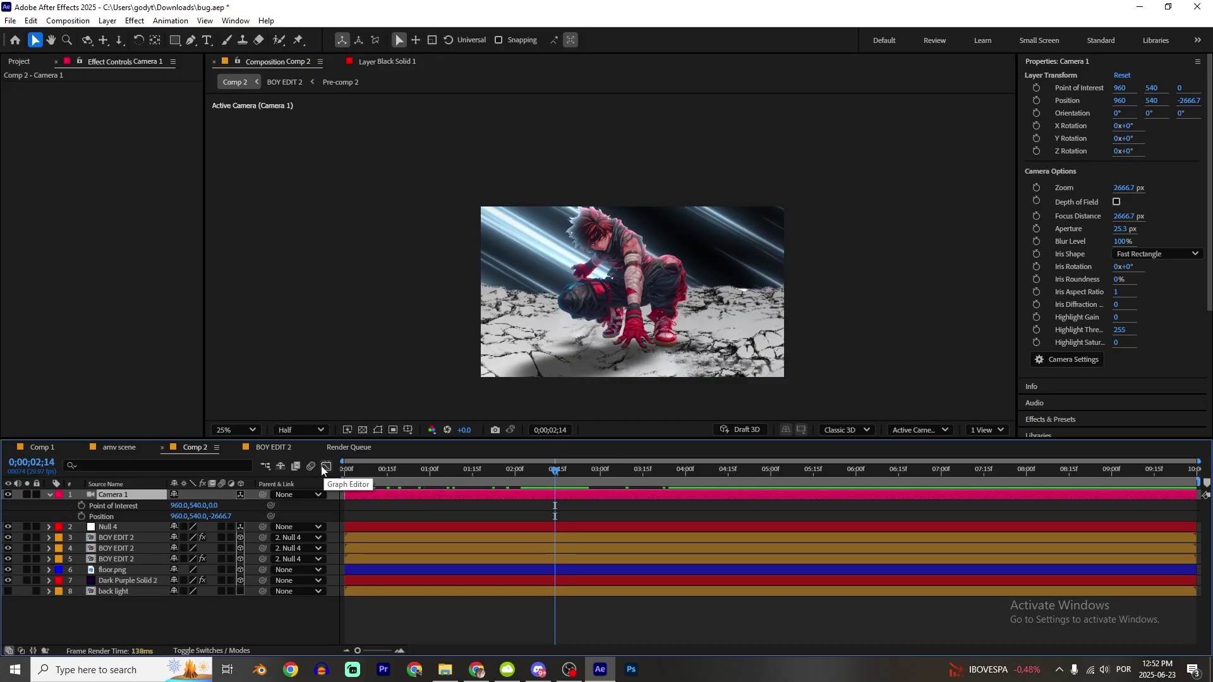
key(shift+r)
- Reframe the camera on the character and tilt it 10° on Z Rotation
key(c)
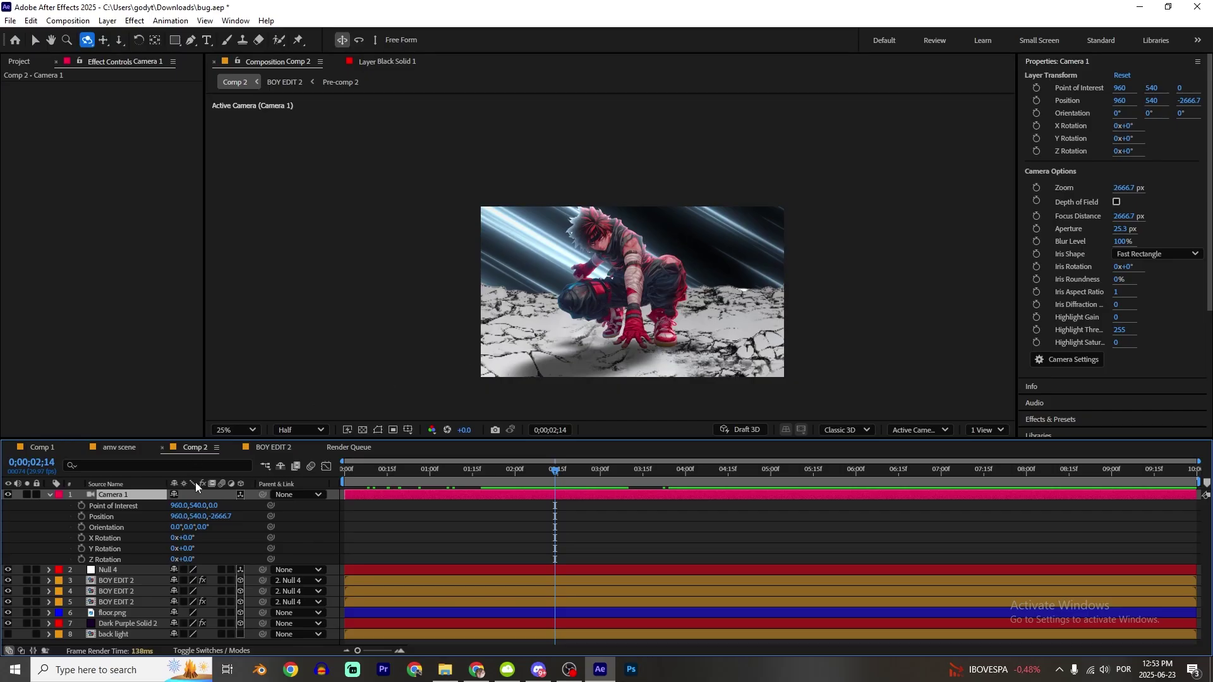
drag(215, 517, 304, 537)
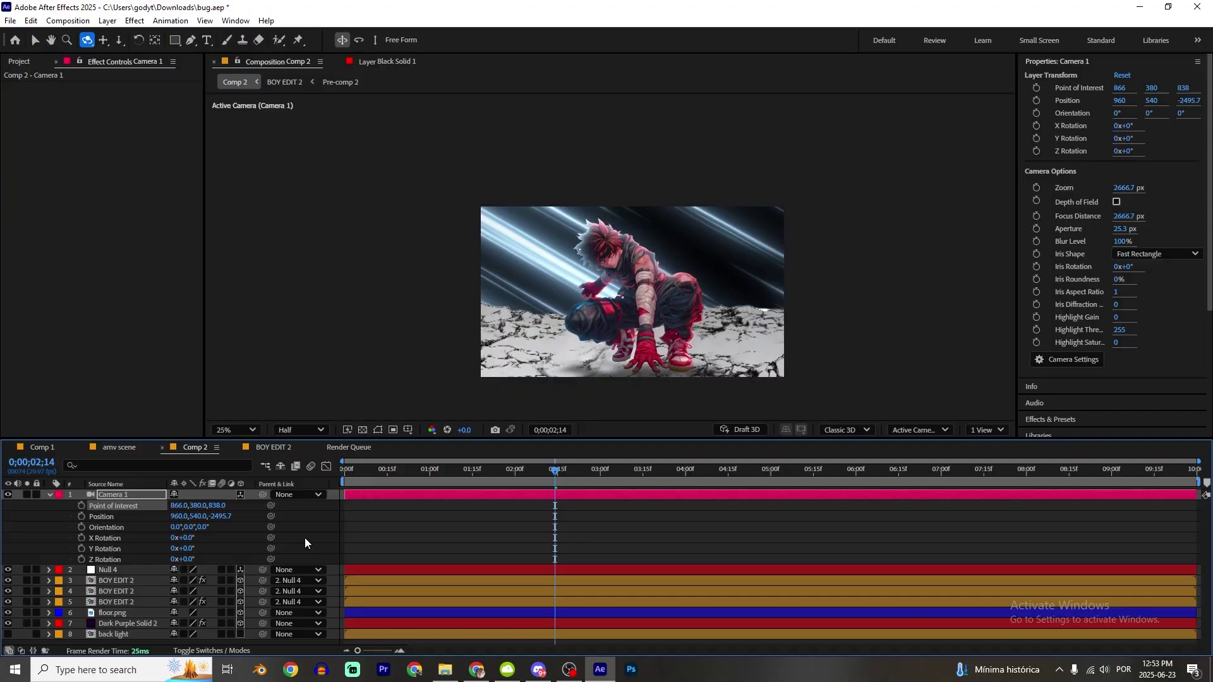
key(alt+Tab)
key(alt+Tab)
key(c)
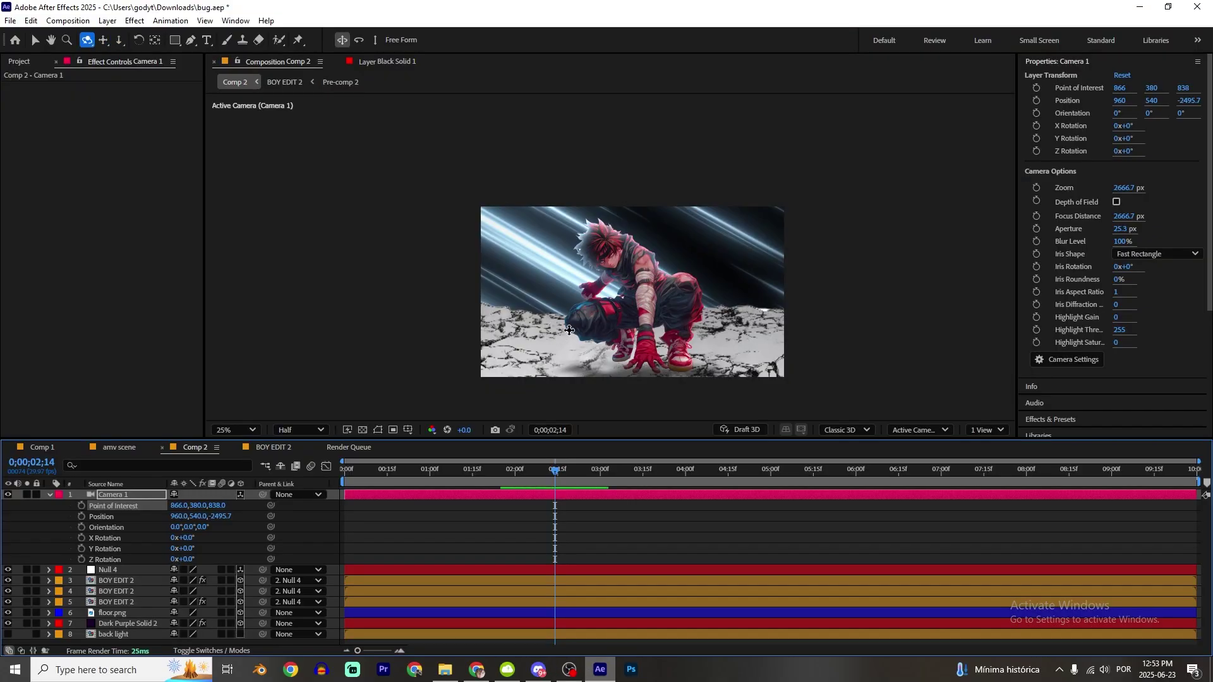
key(c)
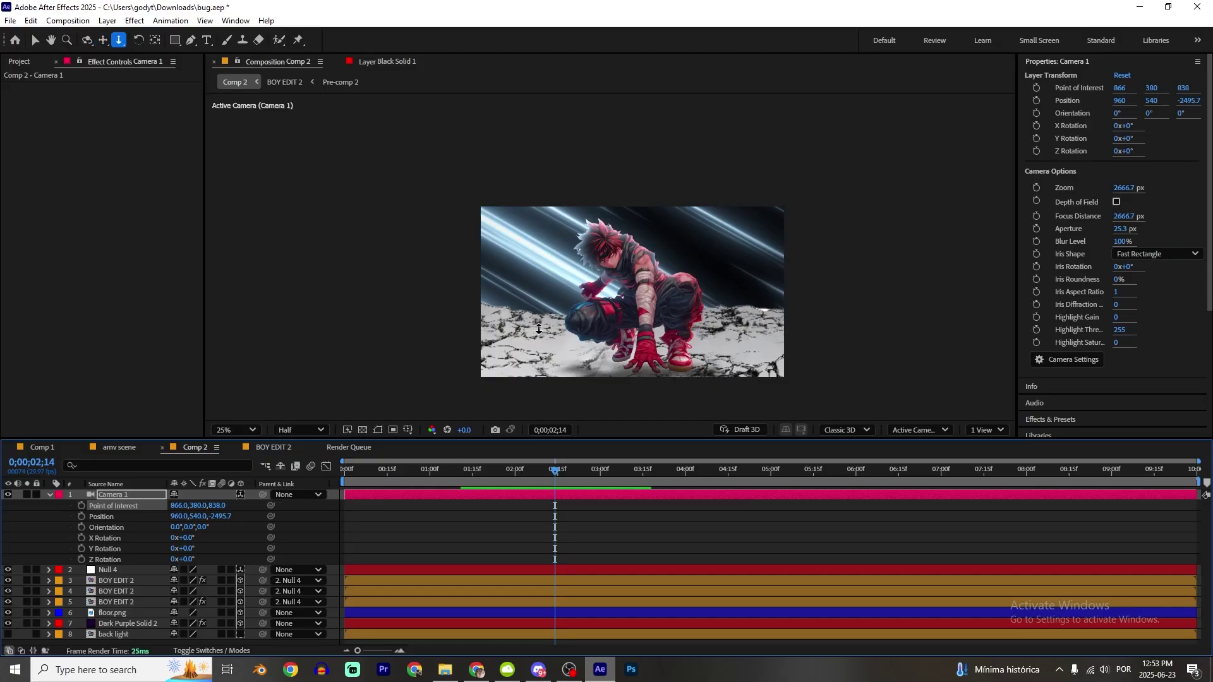
drag(539, 329, 576, 297)
key(c)
key(ctrl+z)
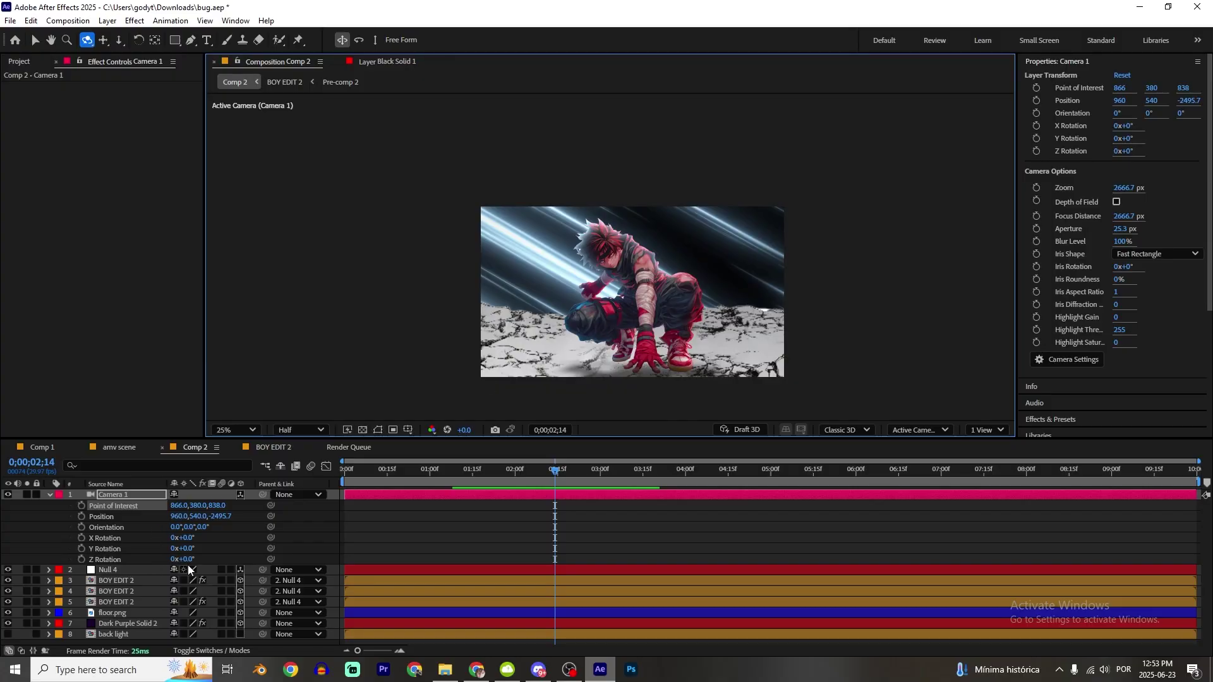
drag(187, 560, 623, 310)
key(c)
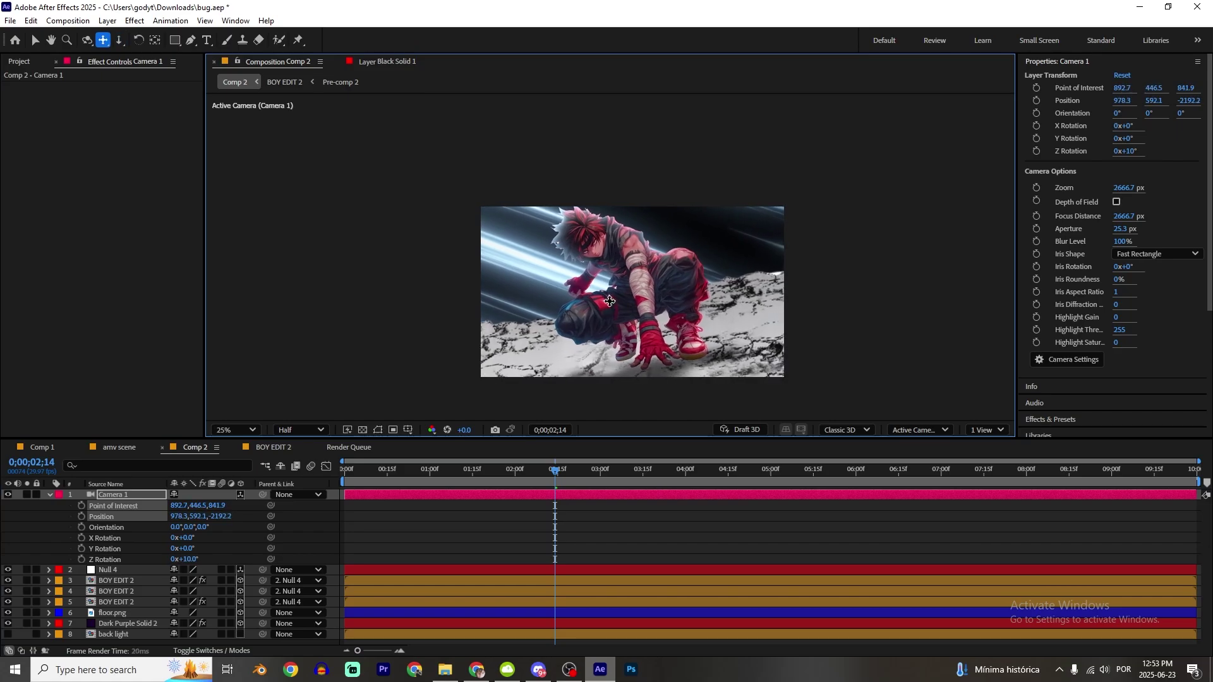
- Keyframe Position, Point of Interest and Z Rotation, moving the keys to about two seconds
key(Home)
click(81, 505)
click(81, 516)
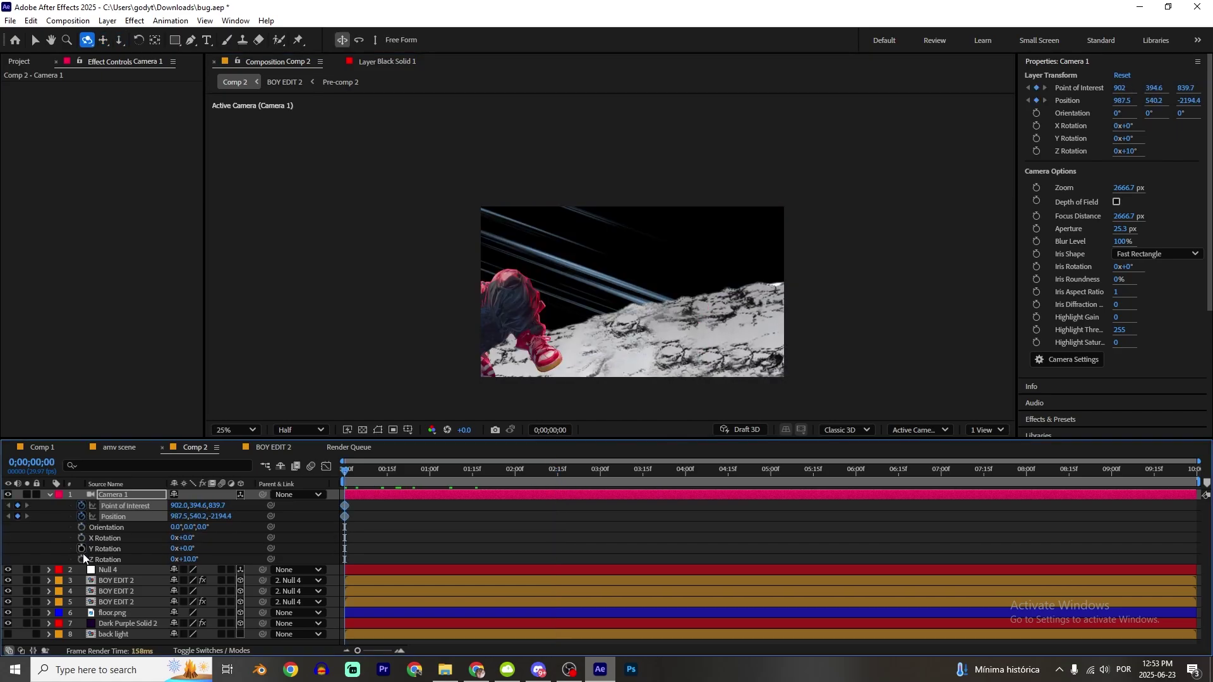
click(82, 558)
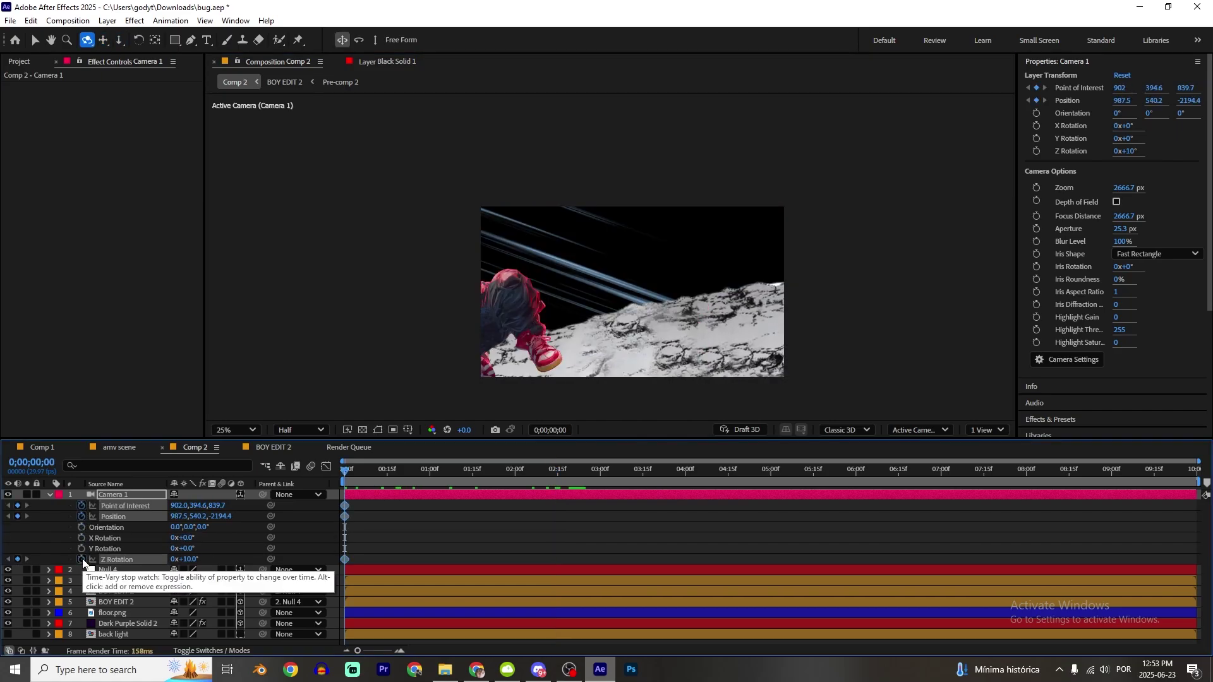
click(380, 513)
click(358, 509)
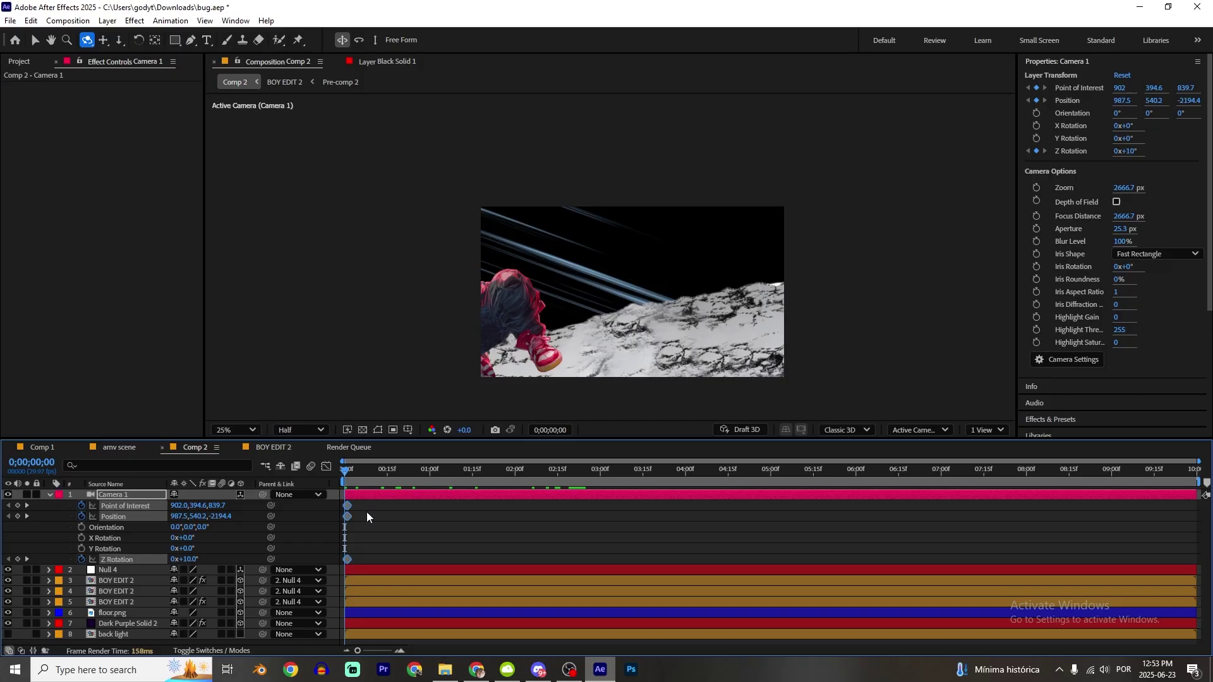
drag(345, 516, 535, 516)
- Dolly the camera back to Position Z −3204.8 for the opening frame
click(444, 525)
key(c)
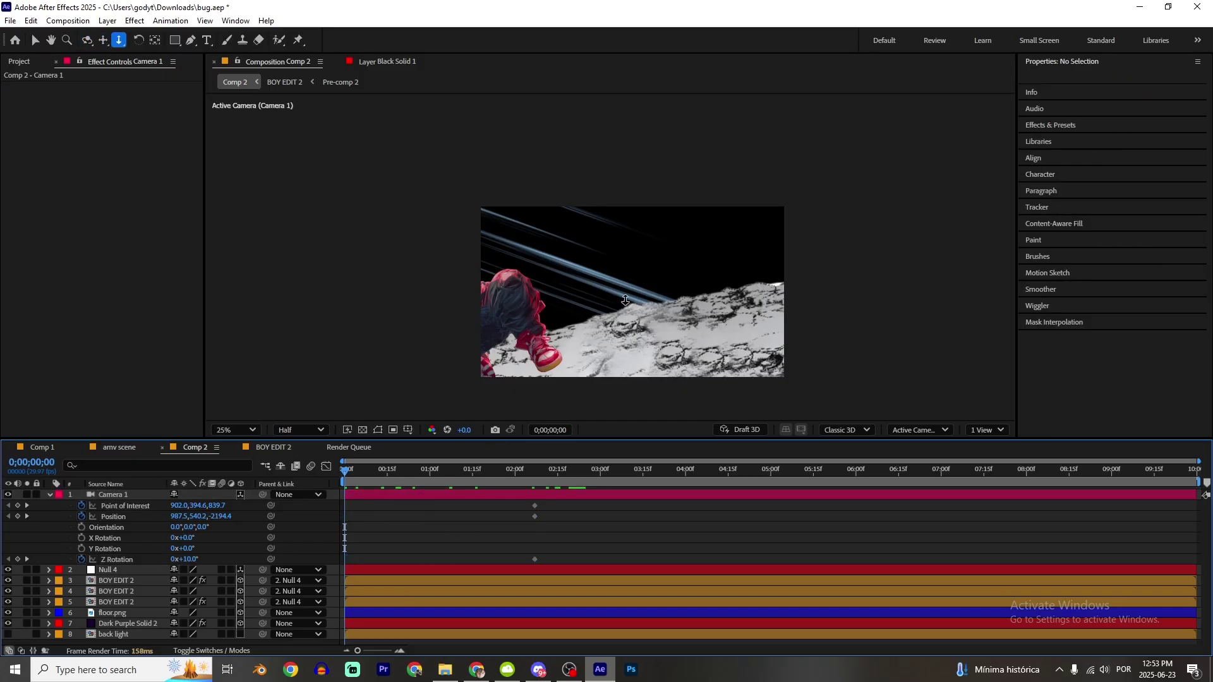
drag(626, 301, 581, 420)
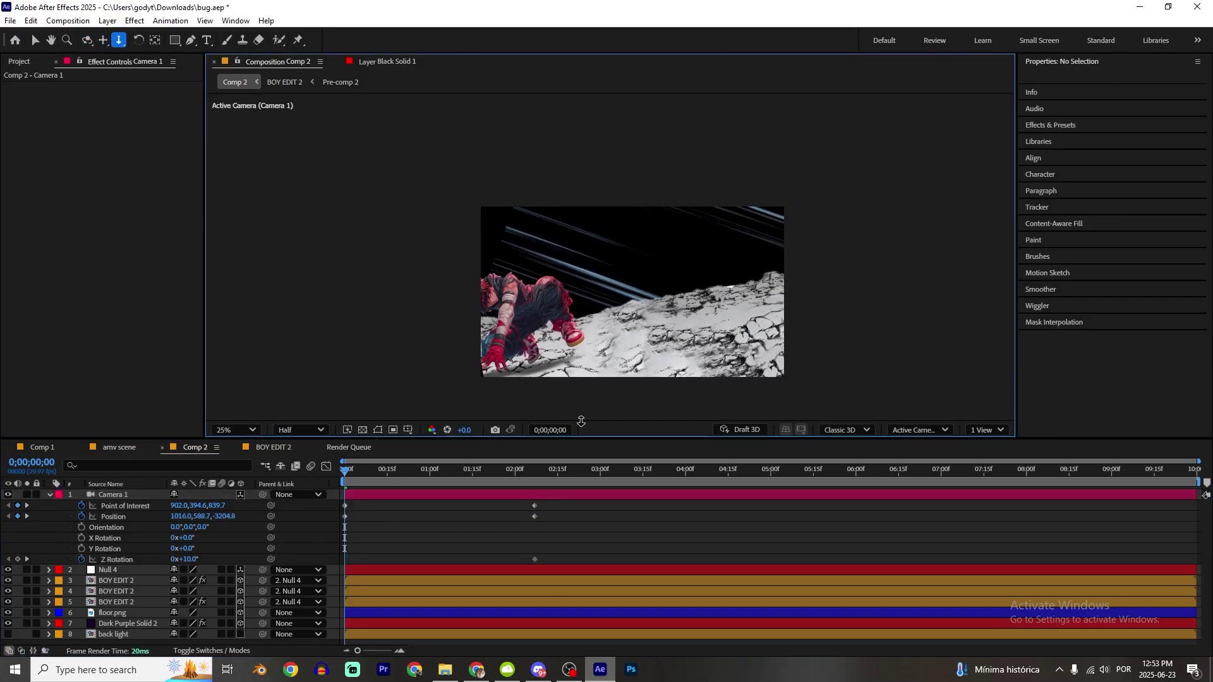
click(113, 613)
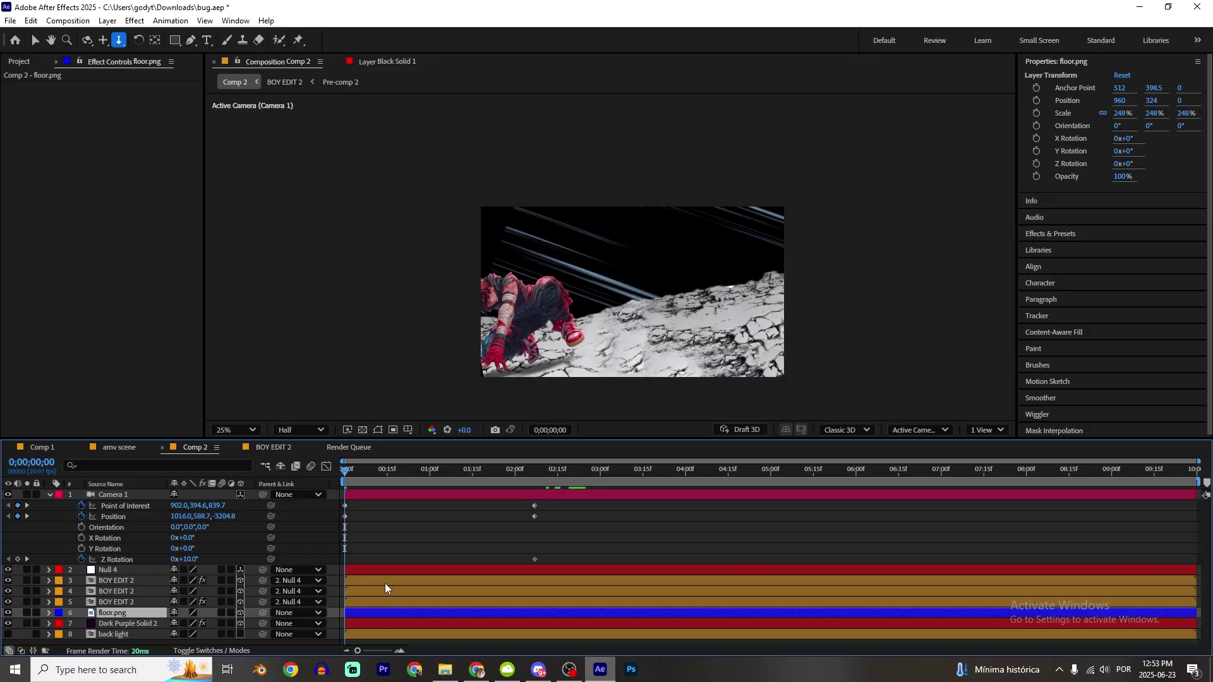
- Apply Motion Tile to Dark Purple Solid 2 via quick search and drag it above Turbulent Noise
click(142, 634)
click(125, 624)
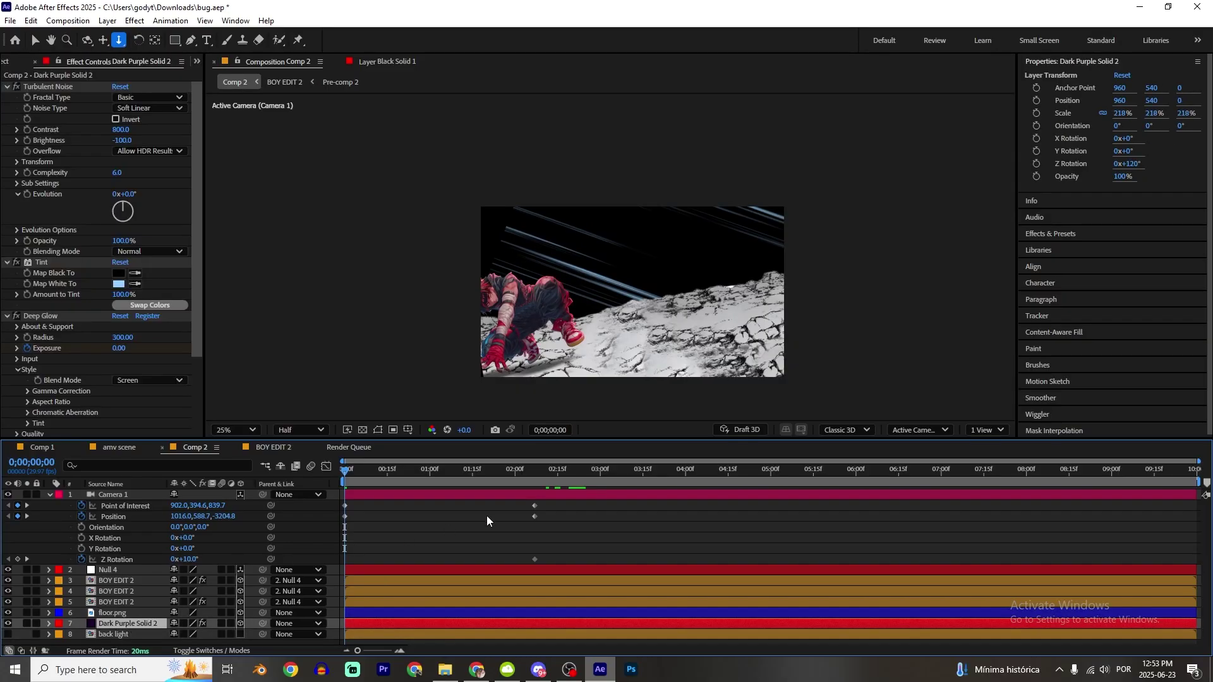
key(ctrl+space)
text(mot)
key(Down)
key(Return)
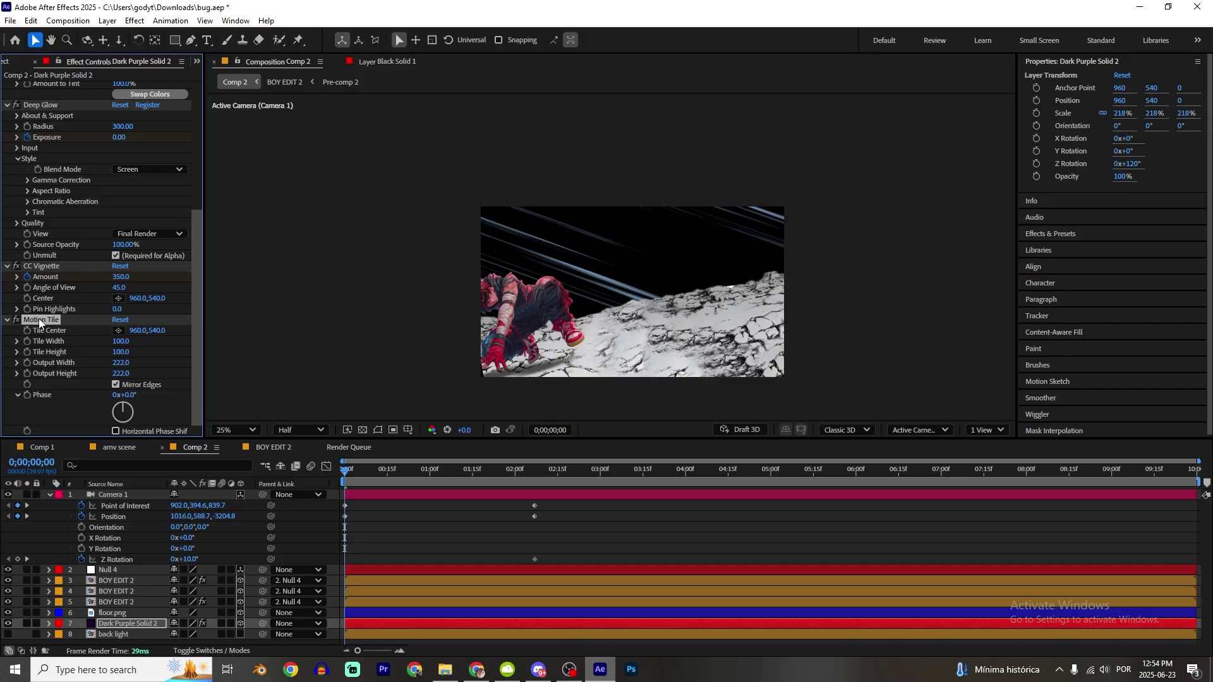
drag(39, 320, 56, 93)
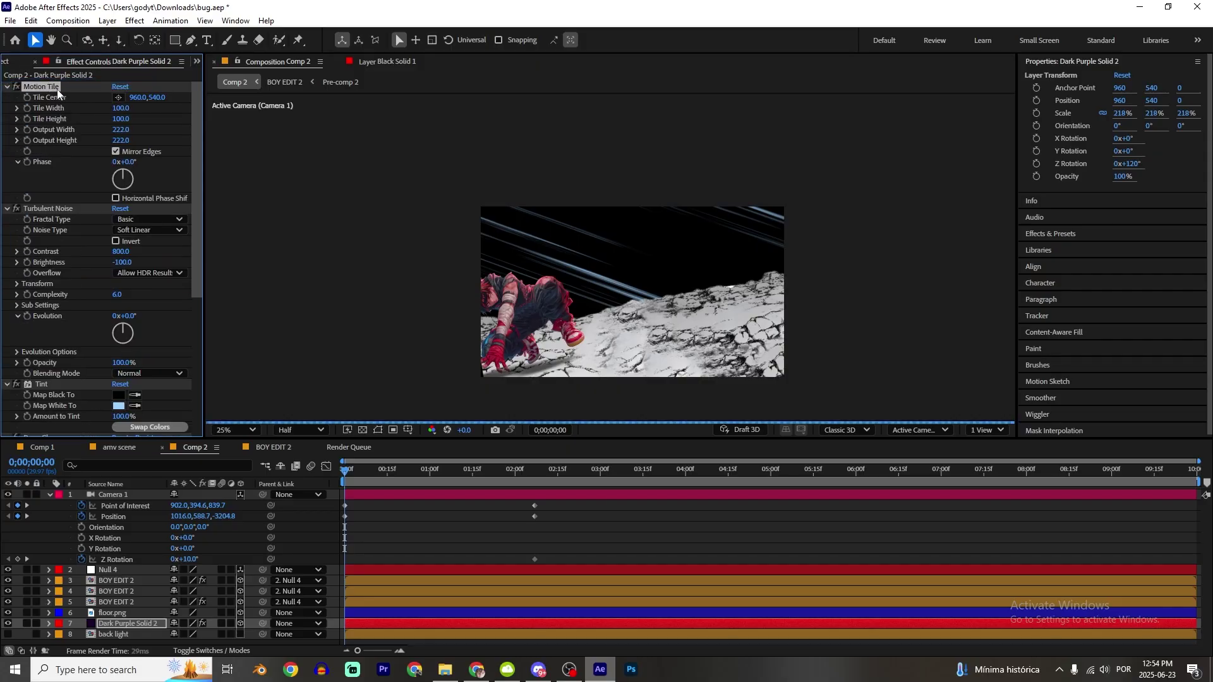
click(389, 554)
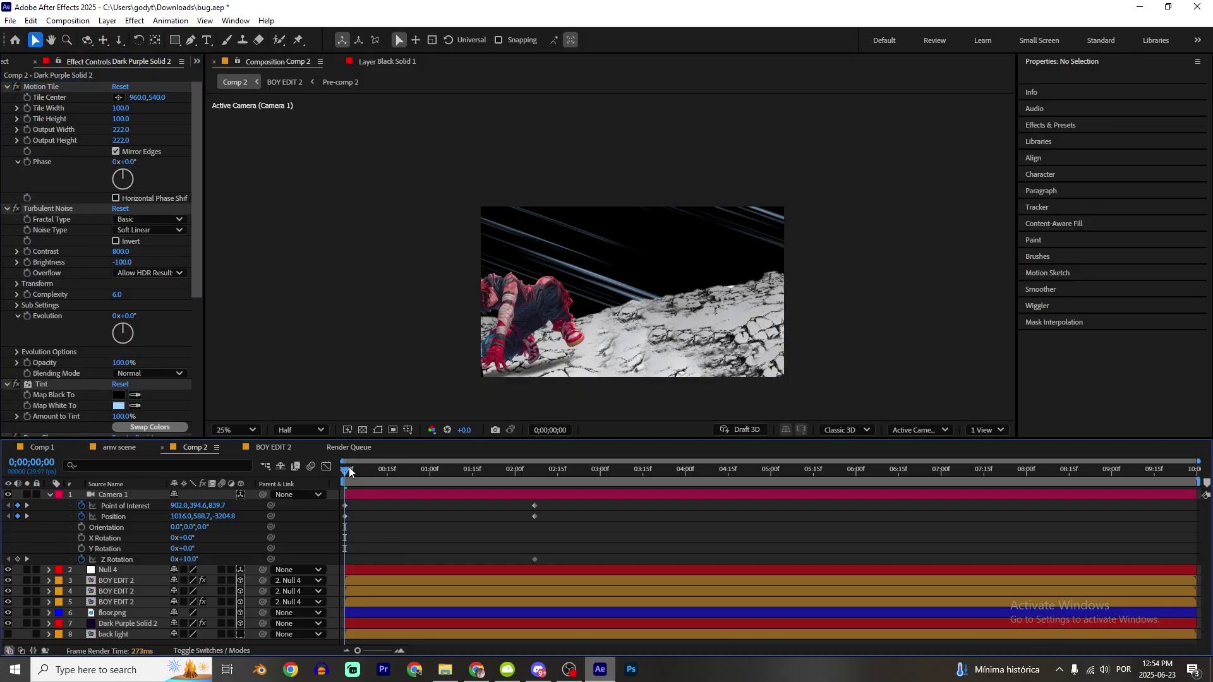
- Keep Camera 1 at 10° Z rotation and ease its push-in out of the first keyframe
drag(185, 559, 204, 564)
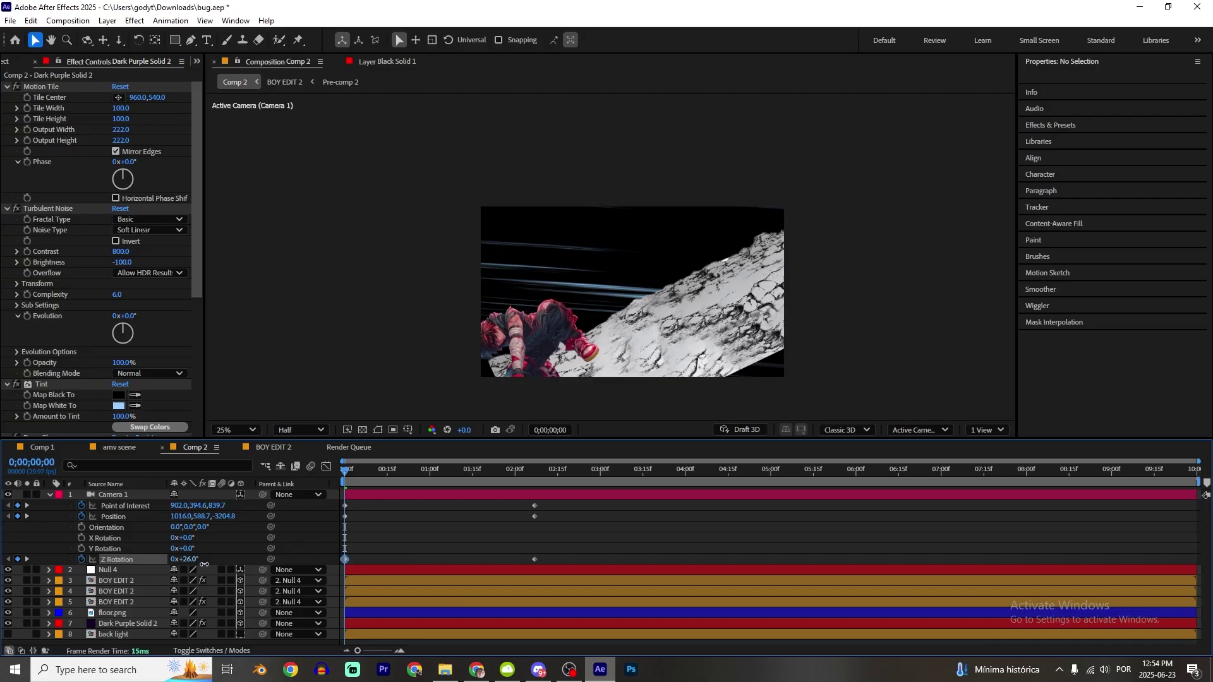
key(ctrl+z)
key(ctrl+z)
key(c)
click(326, 466)
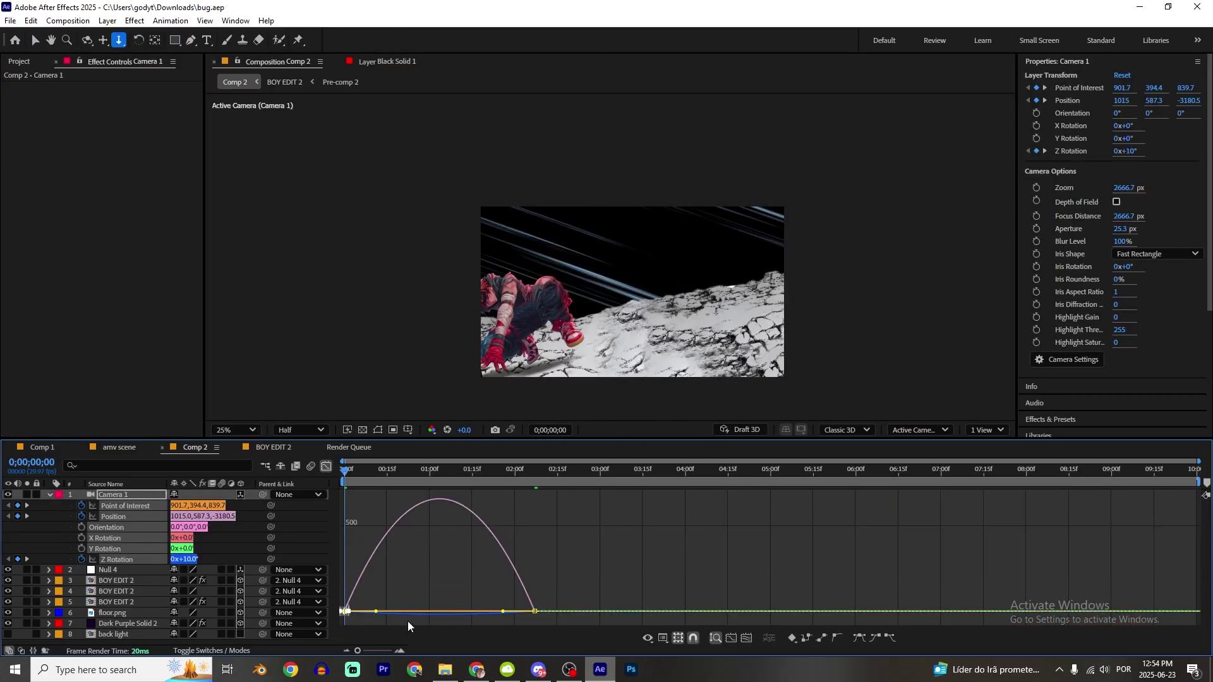
drag(380, 613, 322, 609)
drag(474, 639, 440, 612)
- Return the timeline to layer bars and preview Comp 2 once from the start
key(shift+F3)
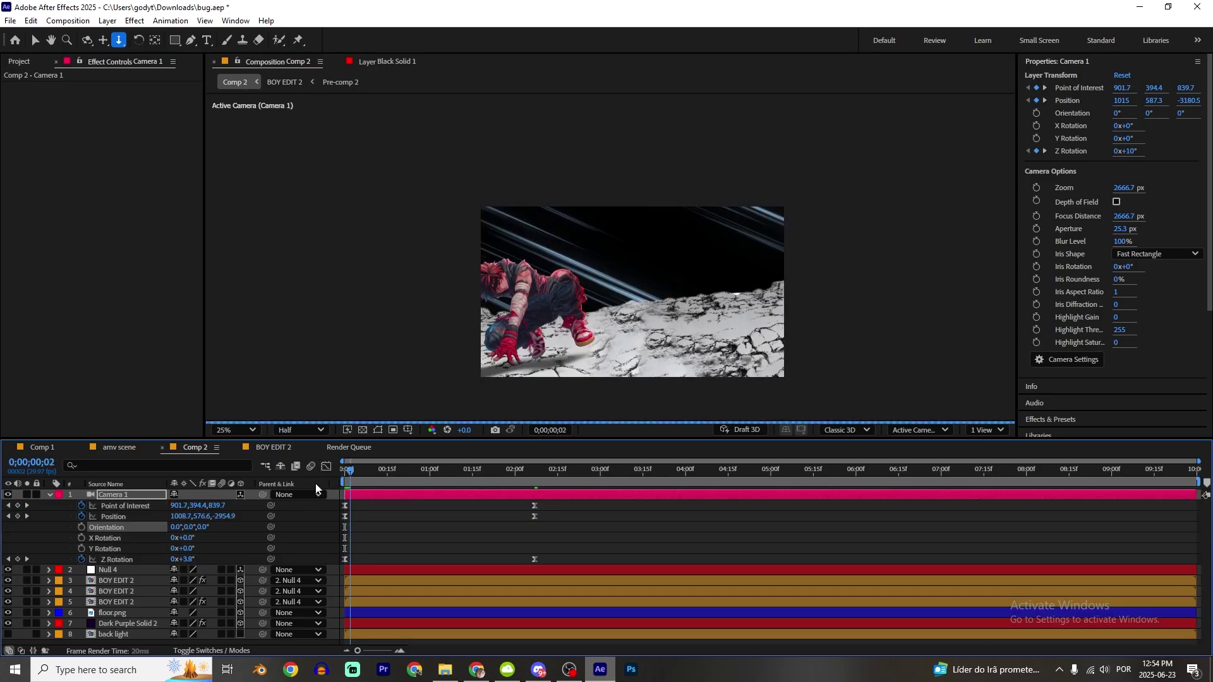
key(space)
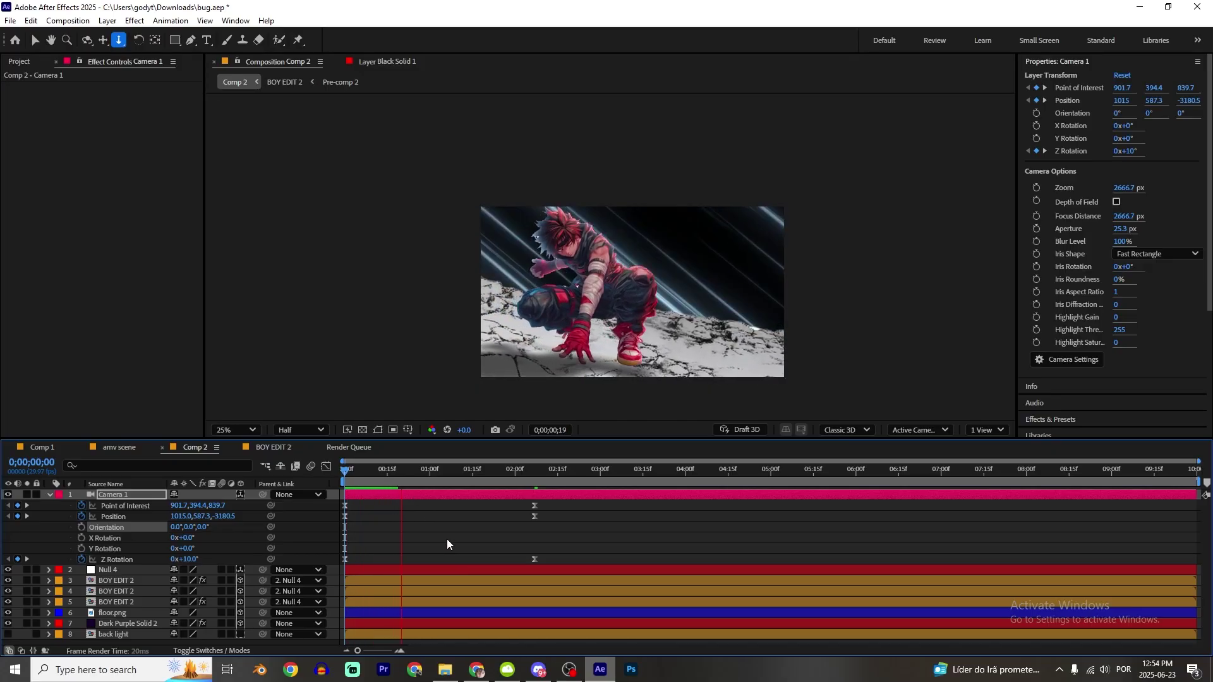
key(space)
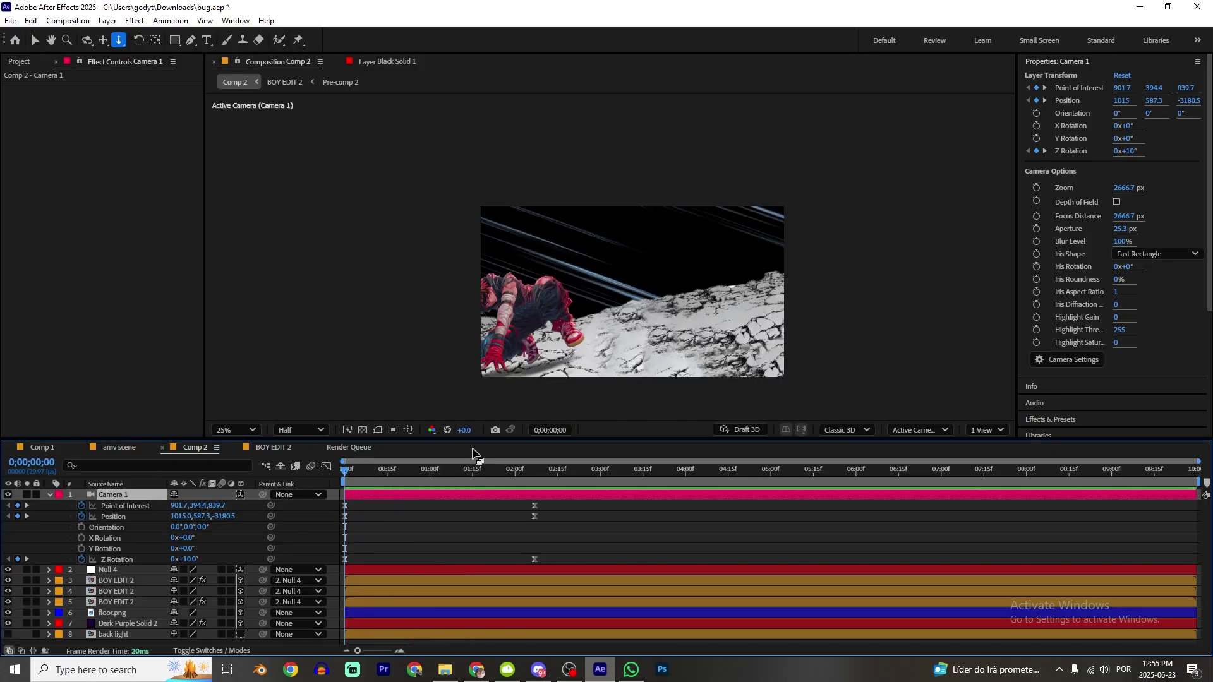
- Paste the adjustment layer with keyframed Levels, S_Shake and S_Flicker into Comp 2 and reveal its keyframes
key(ctrl+v)
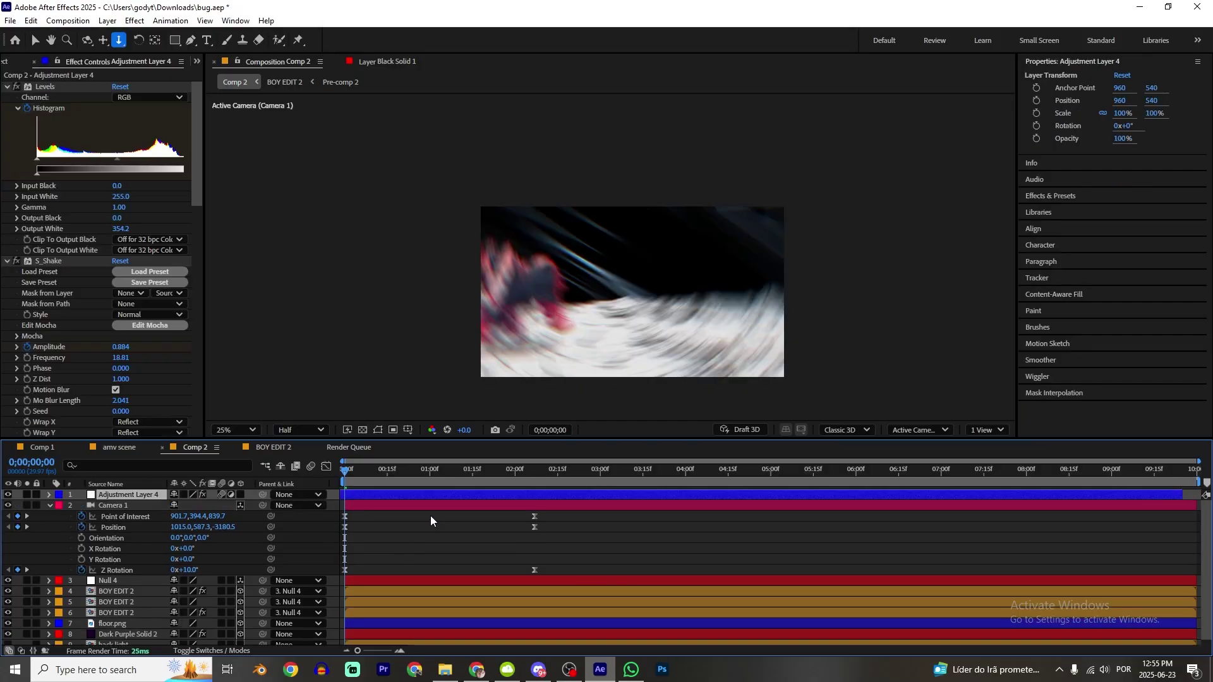
key(u)
click(376, 503)
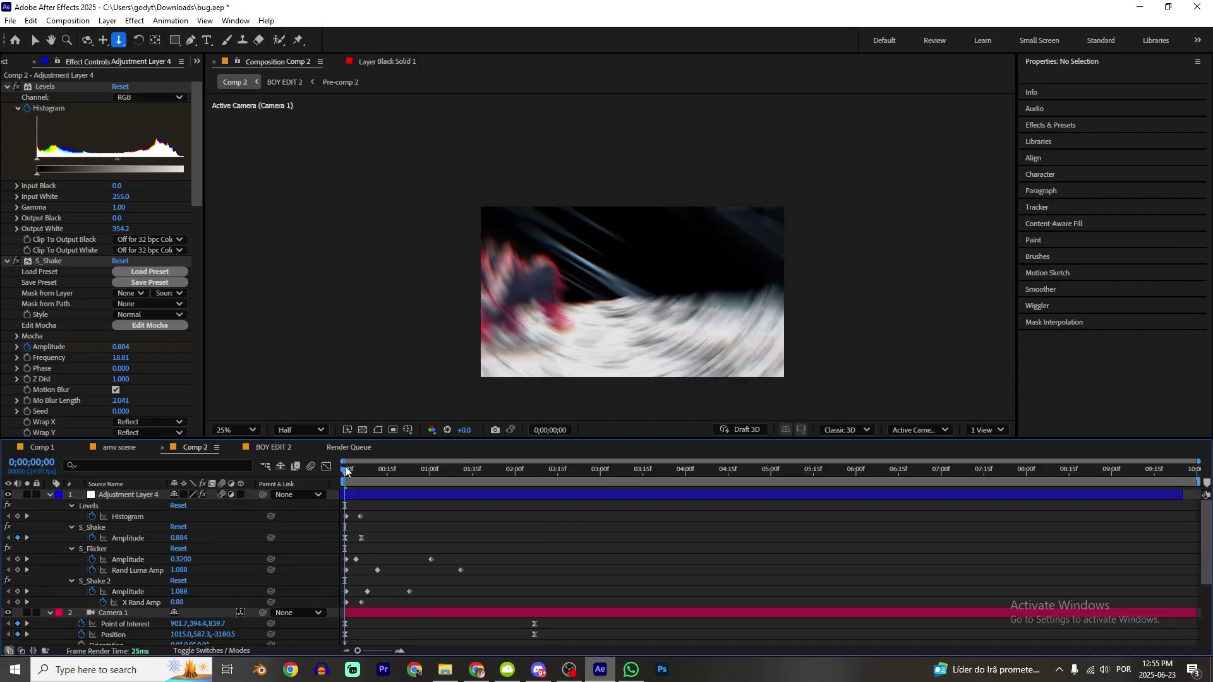
mouse_move(347, 471)
mouse_down()
mouse_move(441, 473)
mouse_move(356, 472)
mouse_move(444, 484)
mouse_move(341, 483)
mouse_up()
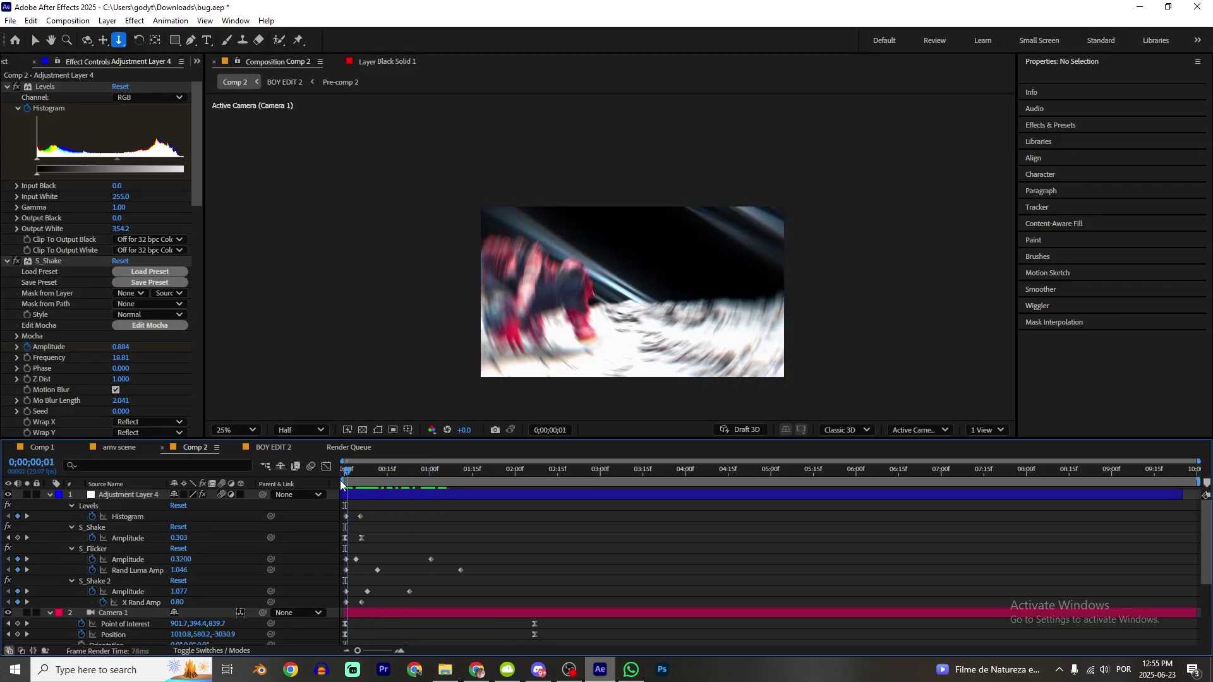
- Preview the opening shake in Comp 2 several times
key(space)
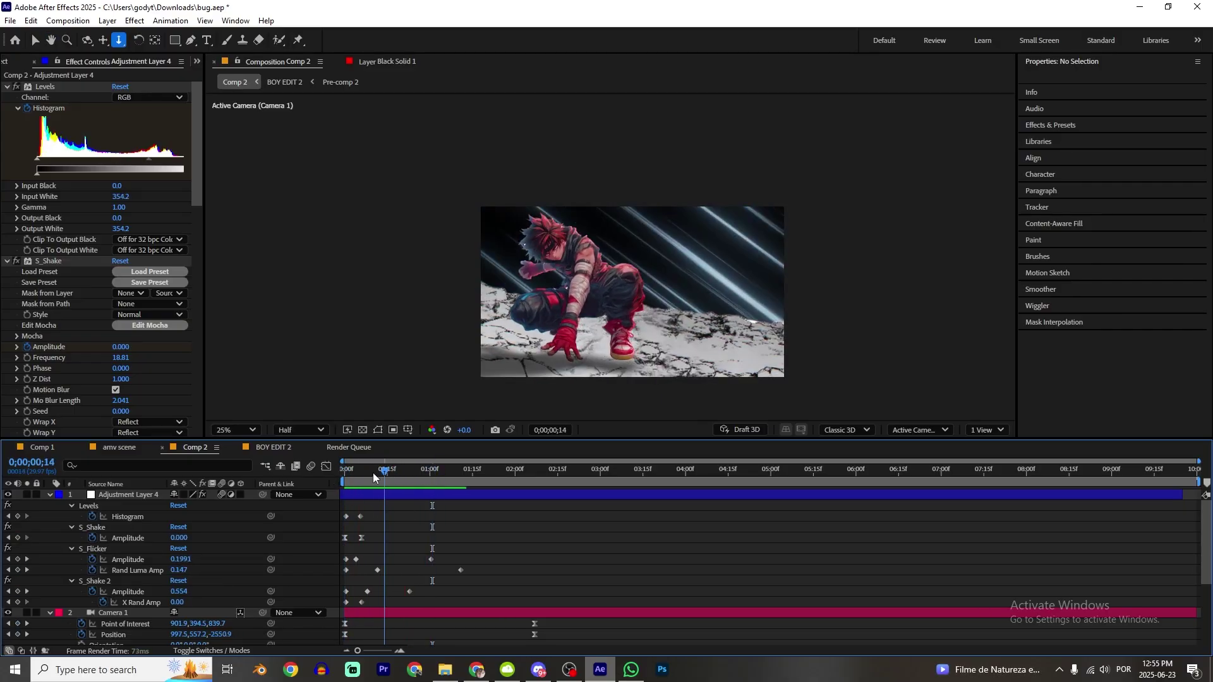
key(space)
key(space)
key(space)
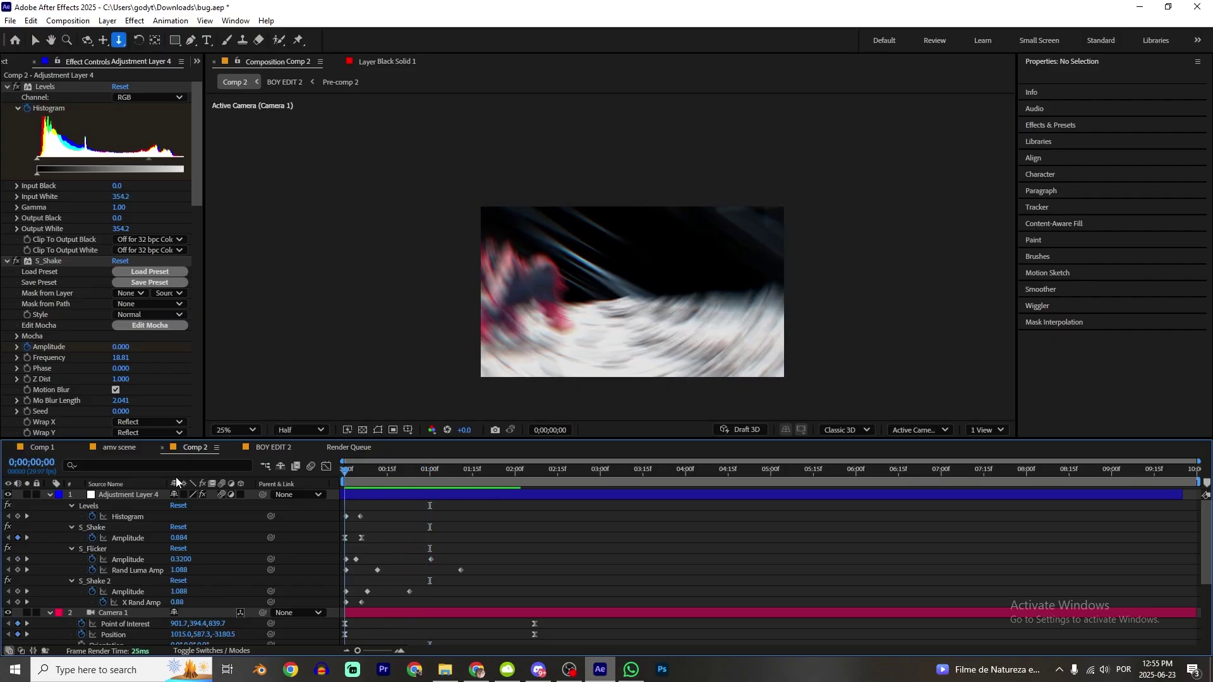
key(space)
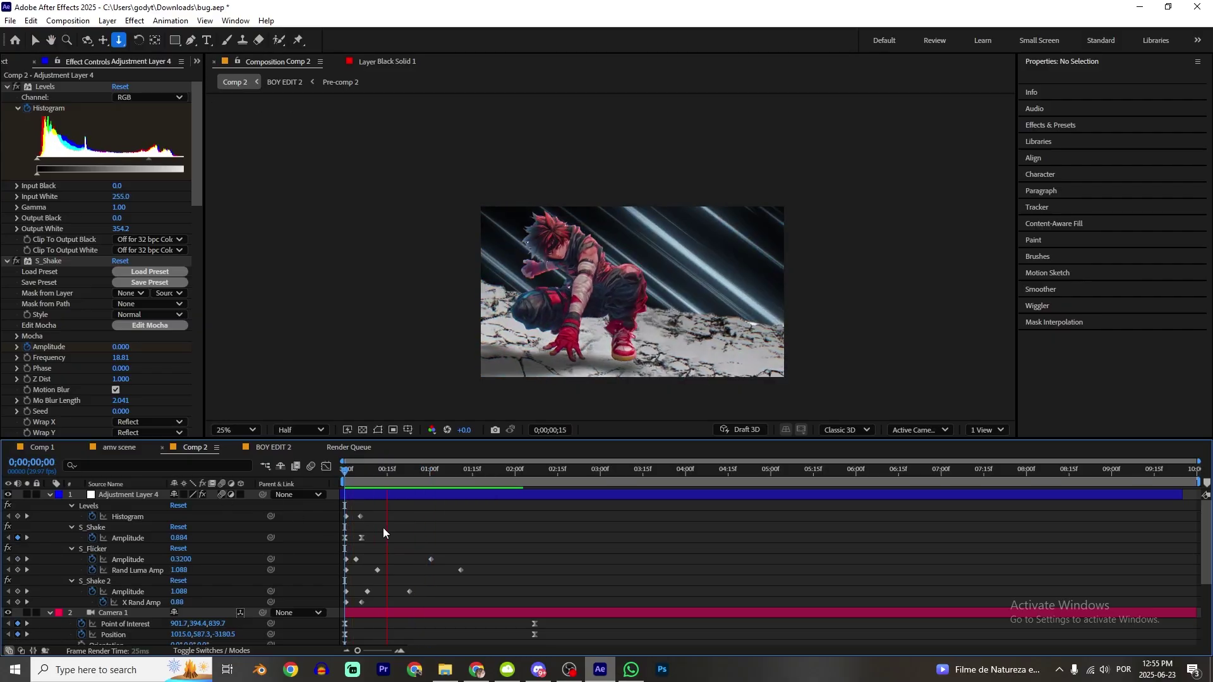
key(space)
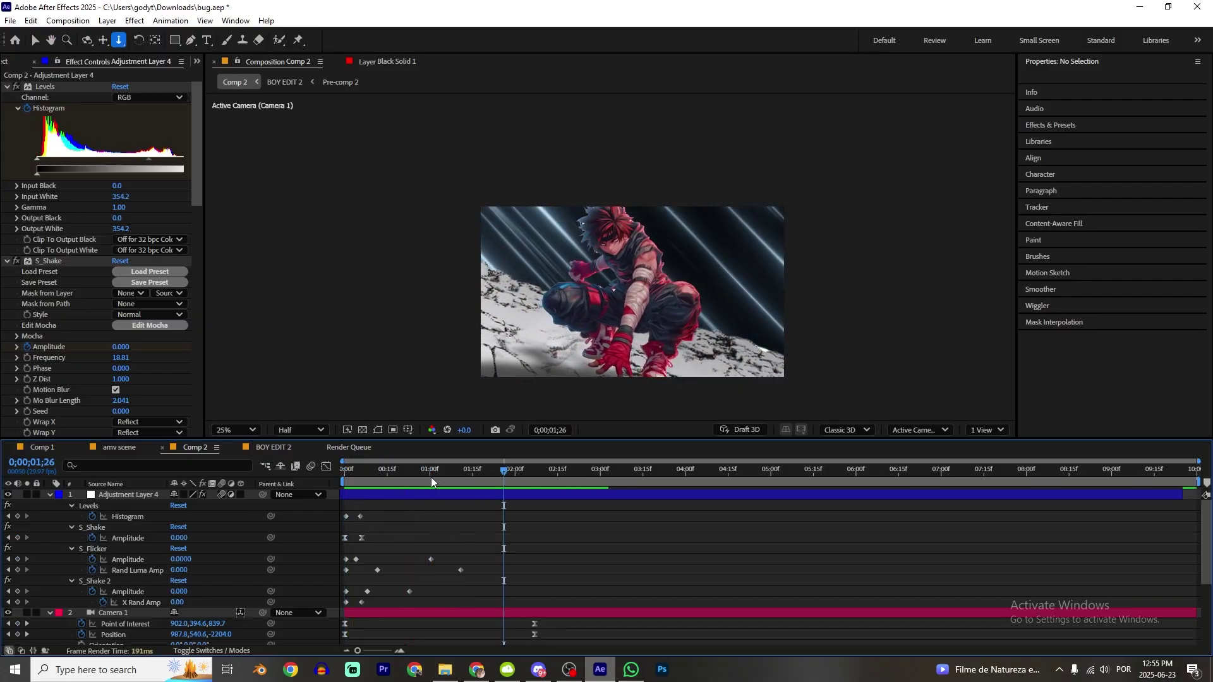
key(space)
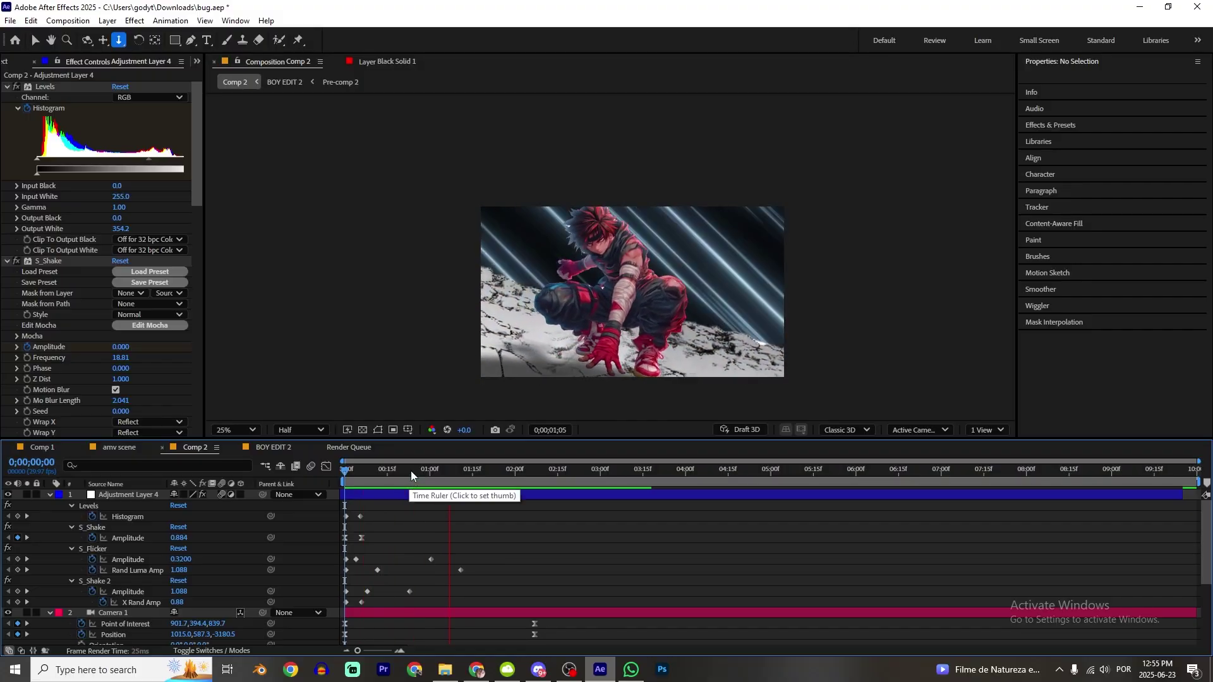
key(space)
scroll(408, 464, down, 5)
drag(417, 469, 464, 483)
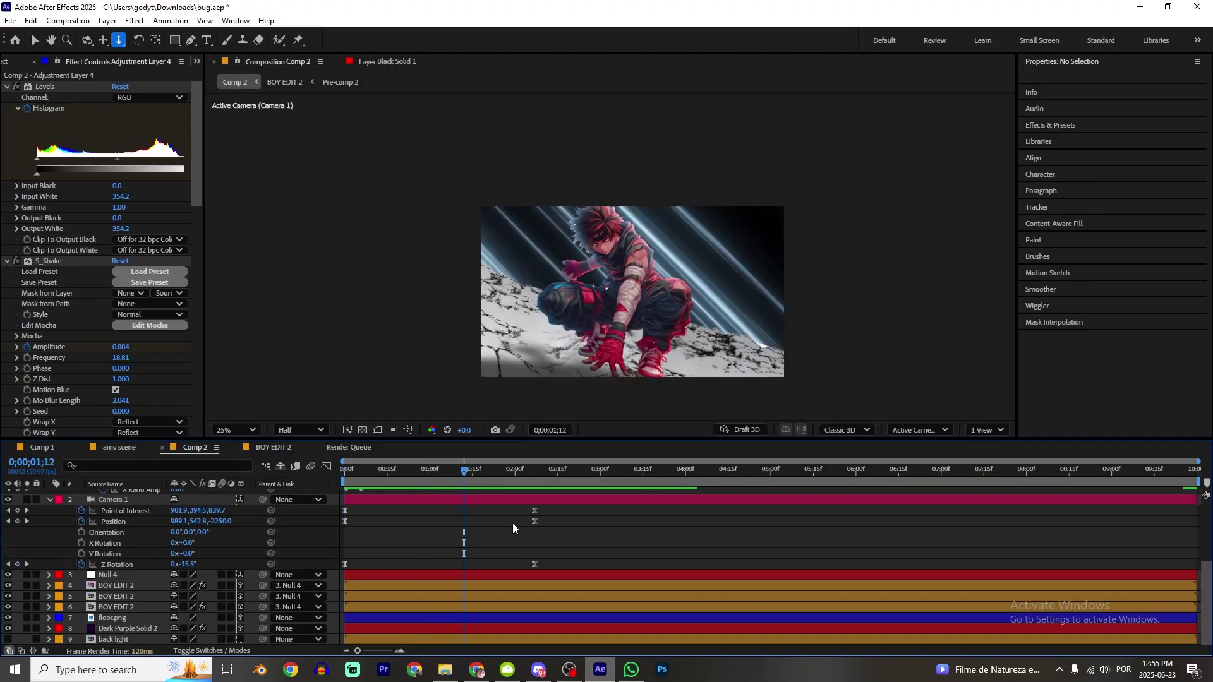
scroll(513, 523, up, 1)
- Create Null 5 from Camera 1's layer menu, delete its extra split piece, and parent Camera 1 to it
click(477, 532)
right_click(477, 533)
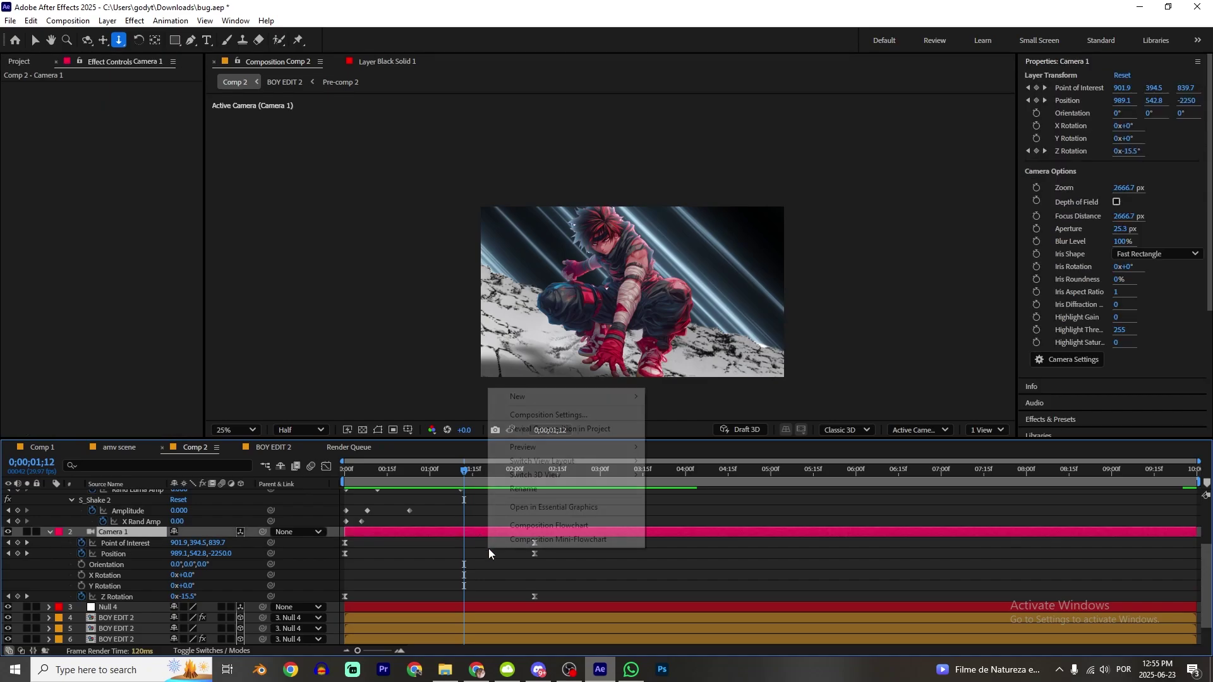
mouse_move(505, 395)
click(719, 464)
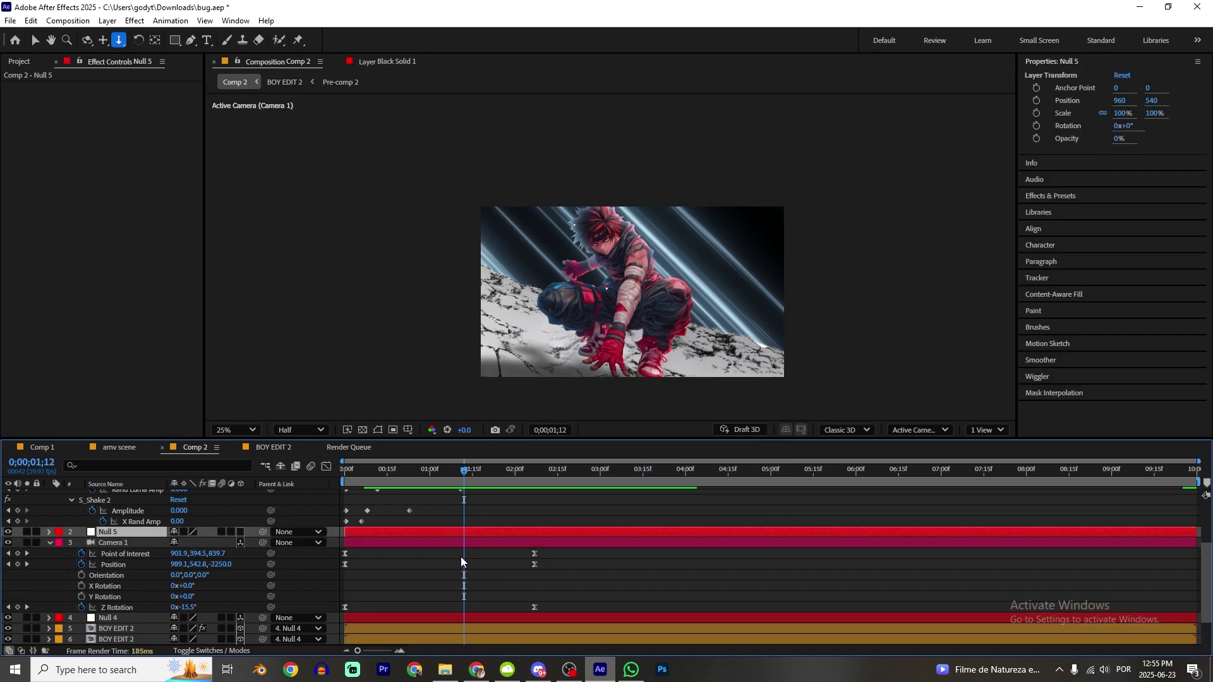
key(ctrl+shift+d)
key(Delete)
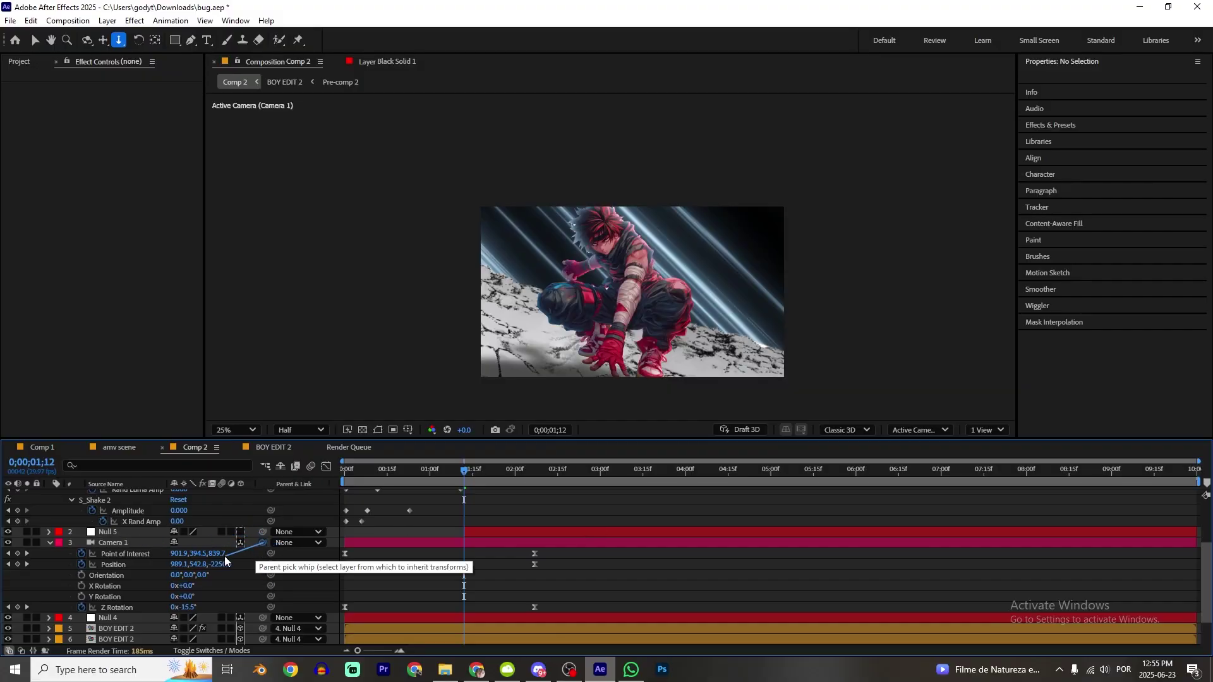
drag(117, 532, 118, 532)
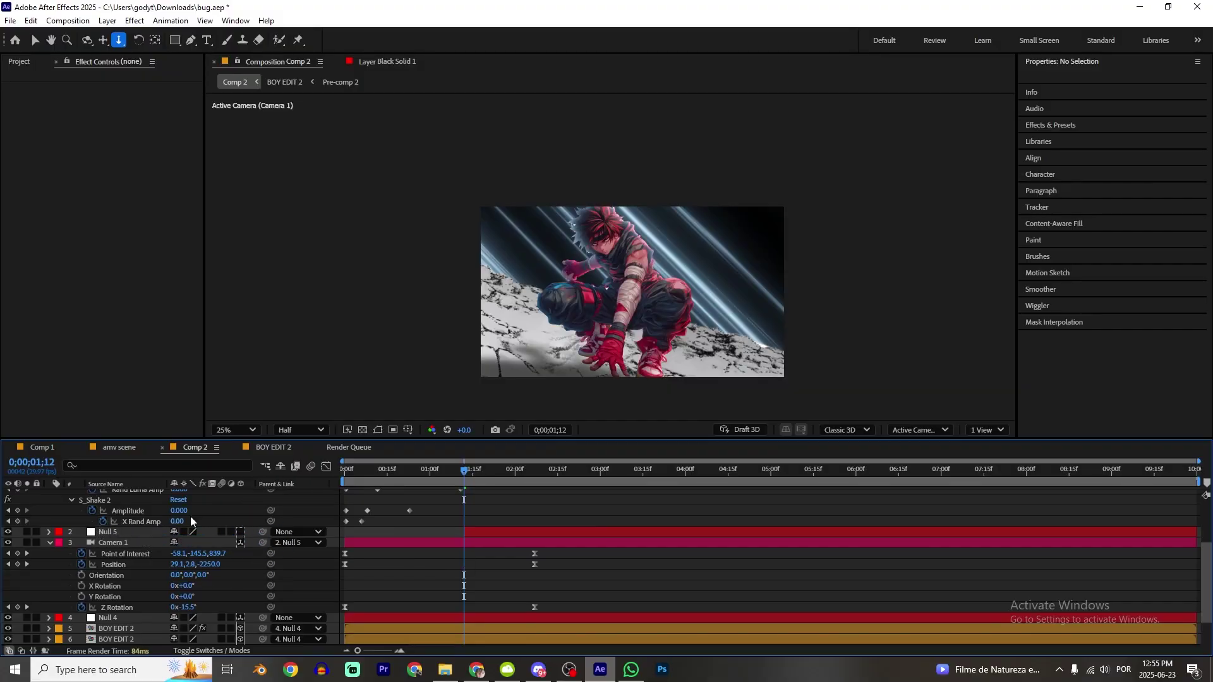
click(130, 534)
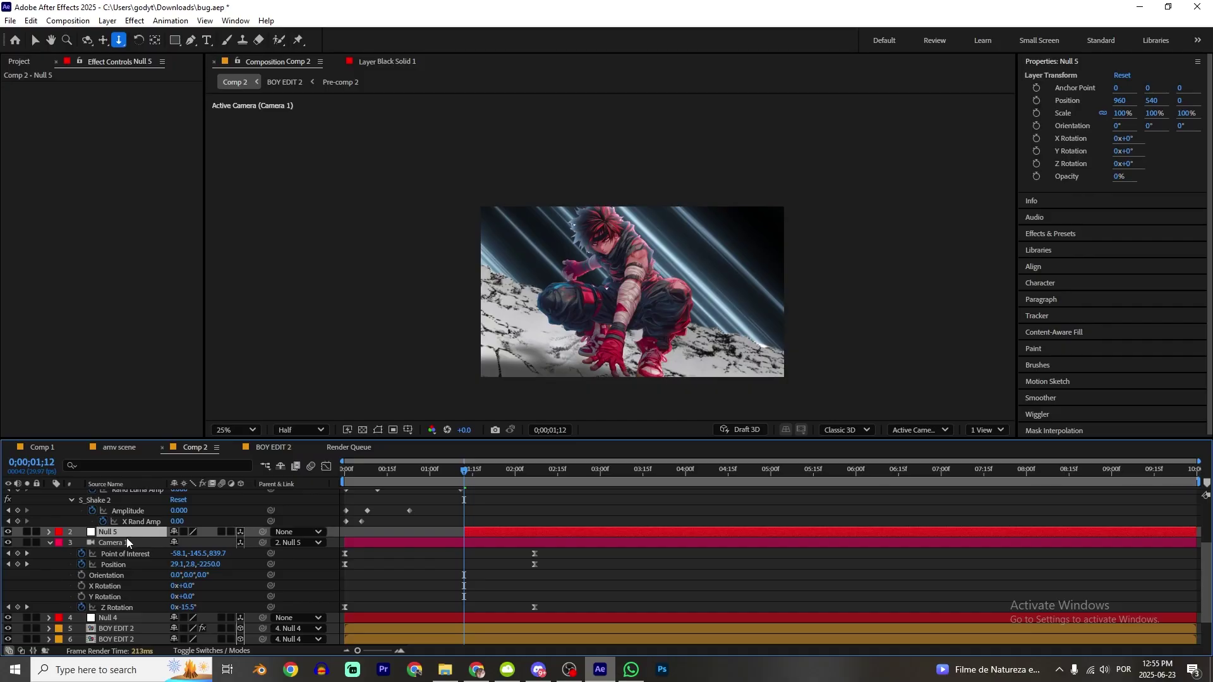
- Reveal Null 5's Position and Z Rotation and start keyframing both
key(p)
key(shift+r)
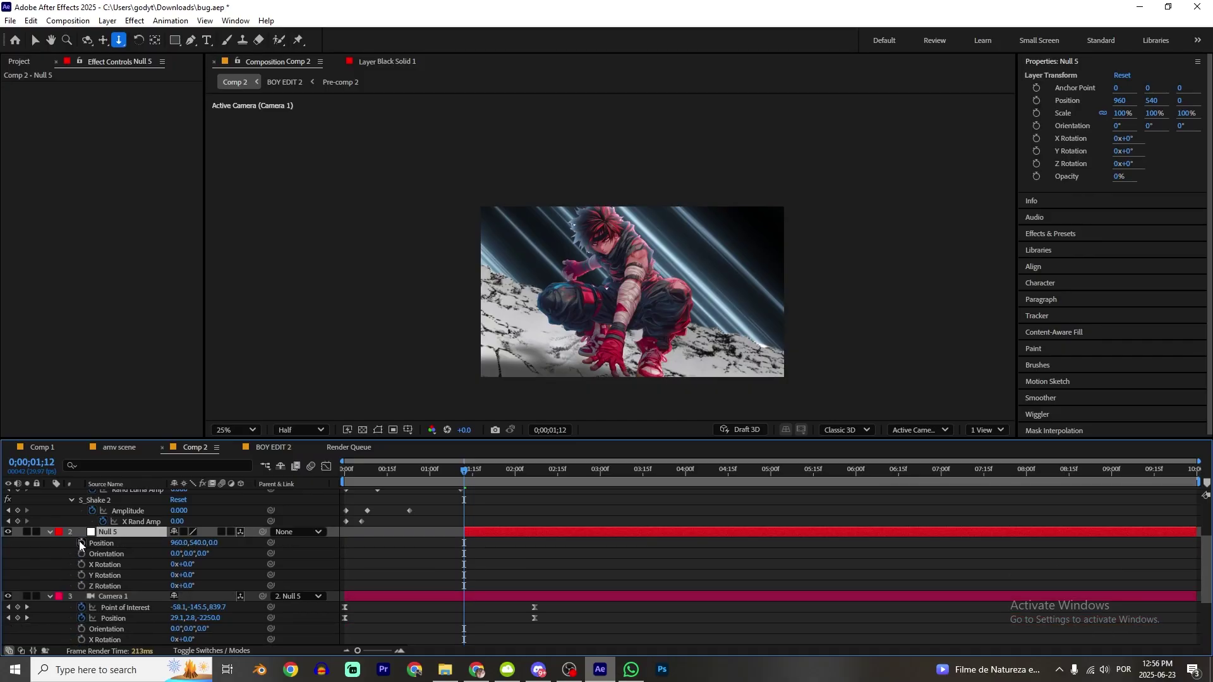
click(82, 543)
click(82, 586)
click(490, 563)
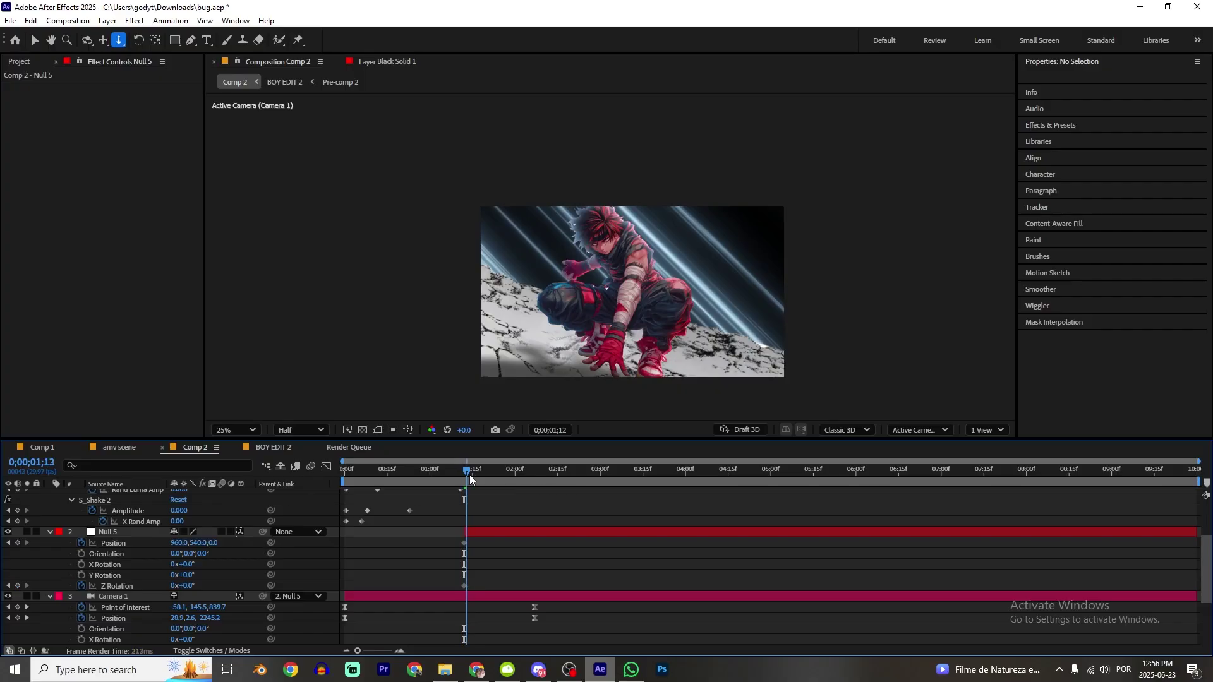
- At 0;00;01;17, key Null 5 to Position Z 73 and Z Rotation 2°
drag(470, 479, 482, 475)
drag(214, 542, 160, 543)
drag(180, 585, 190, 585)
click(574, 583)
- Add Position and Z Rotation keyframes at 0;00;01;15 and 0;00;01;16, deleting the later keyframes
click(467, 472)
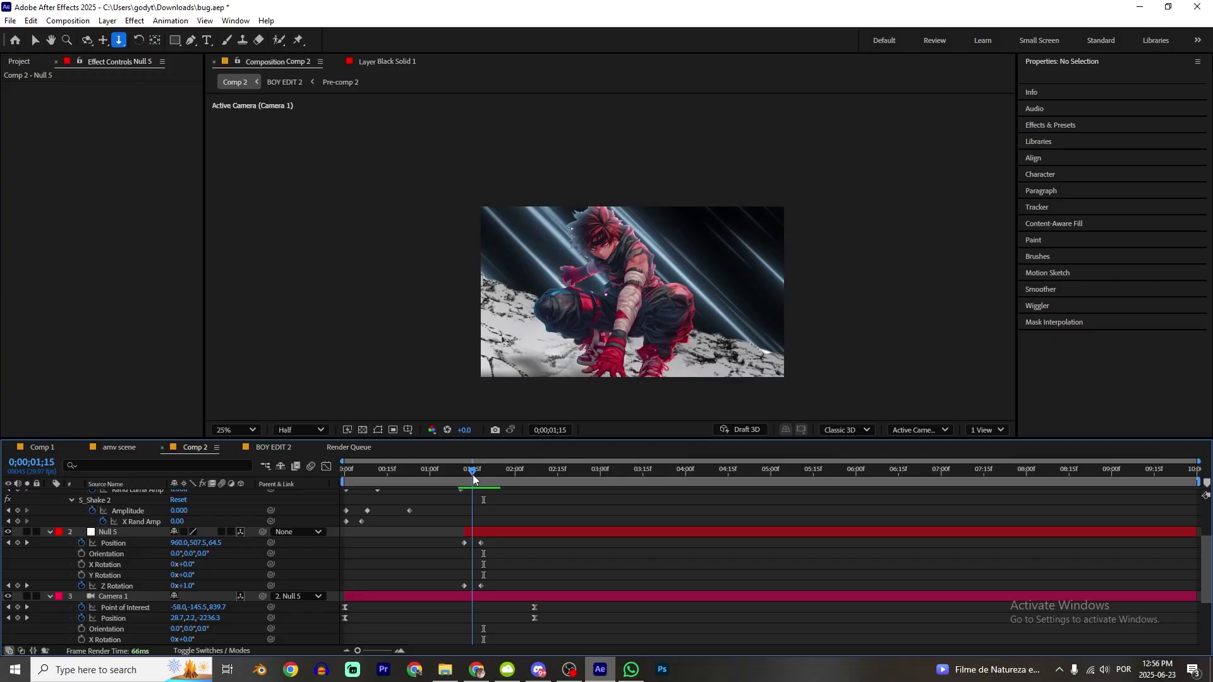
drag(469, 482, 471, 481)
scroll(471, 561, up, 2)
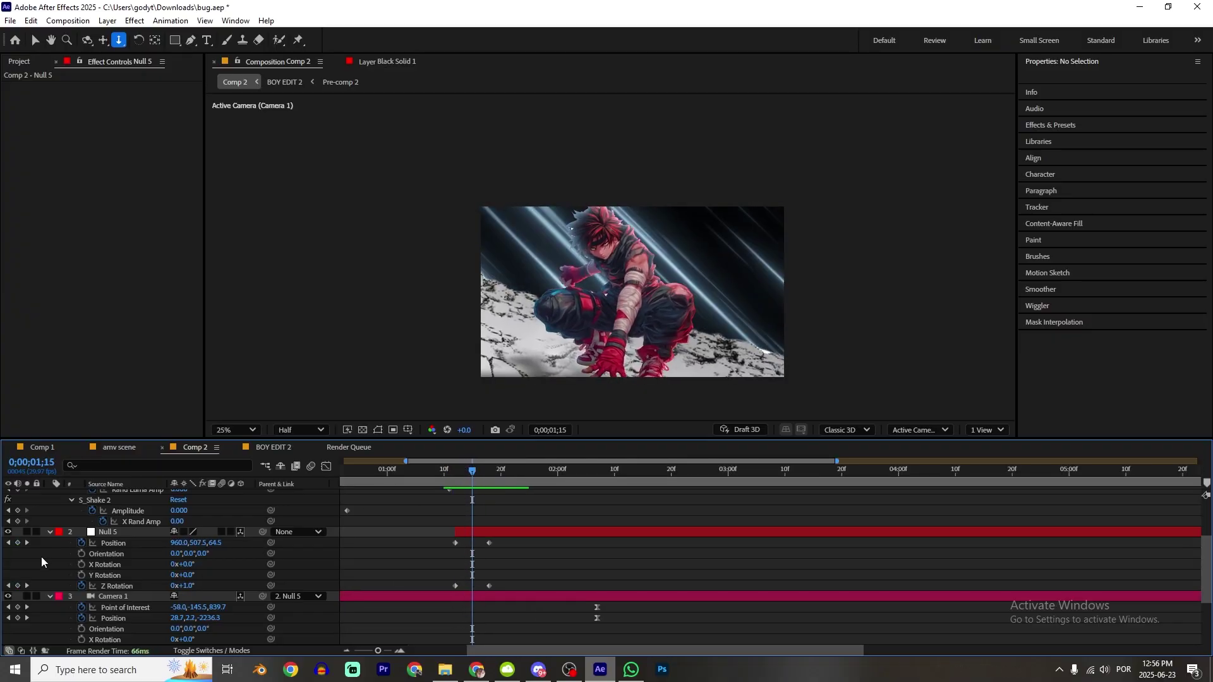
click(18, 586)
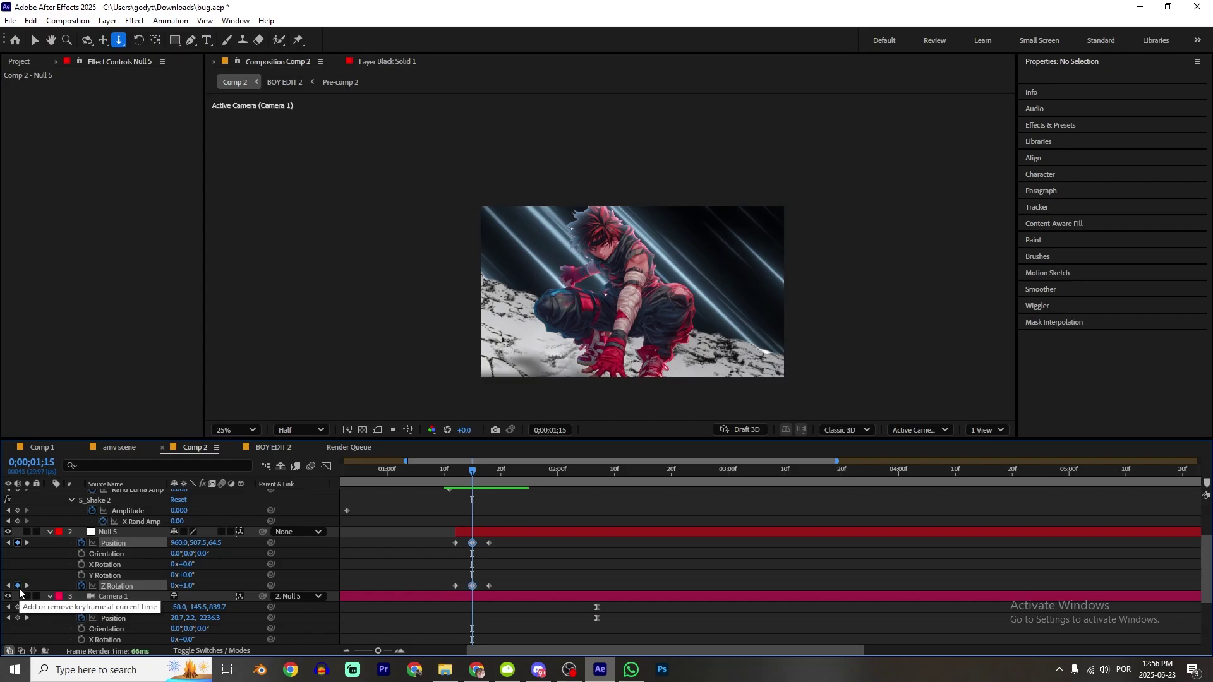
click(70, 562)
scroll(453, 477, up, 2)
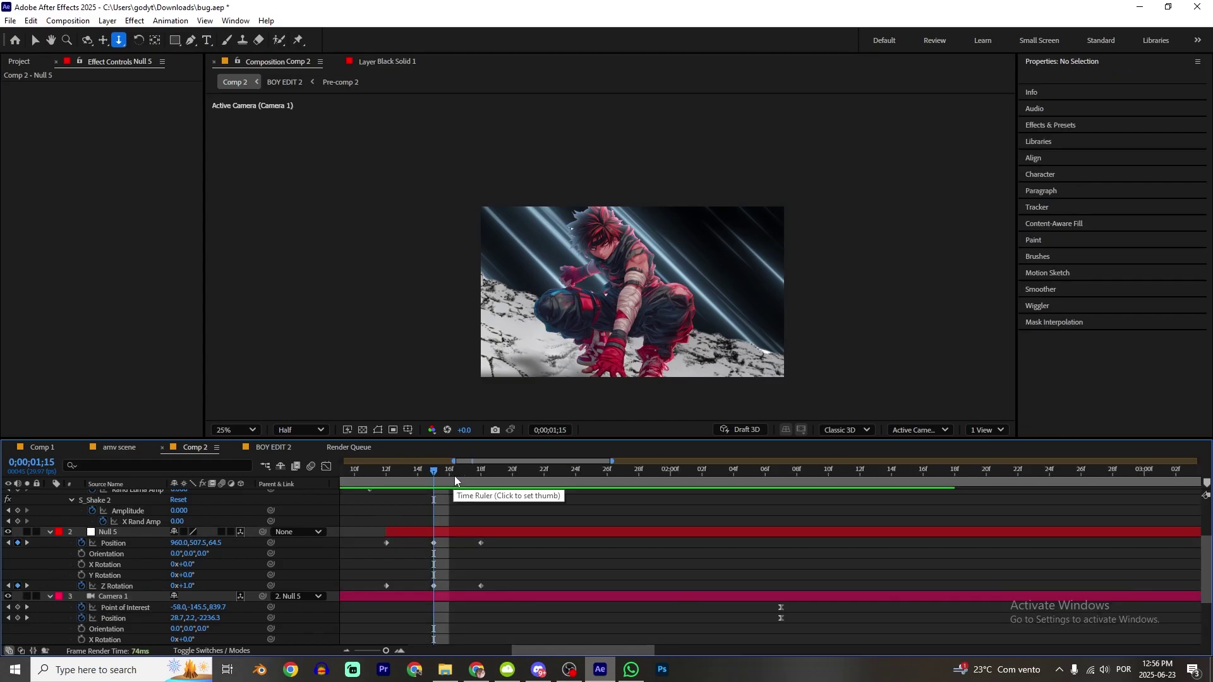
scroll(461, 472, down, 3)
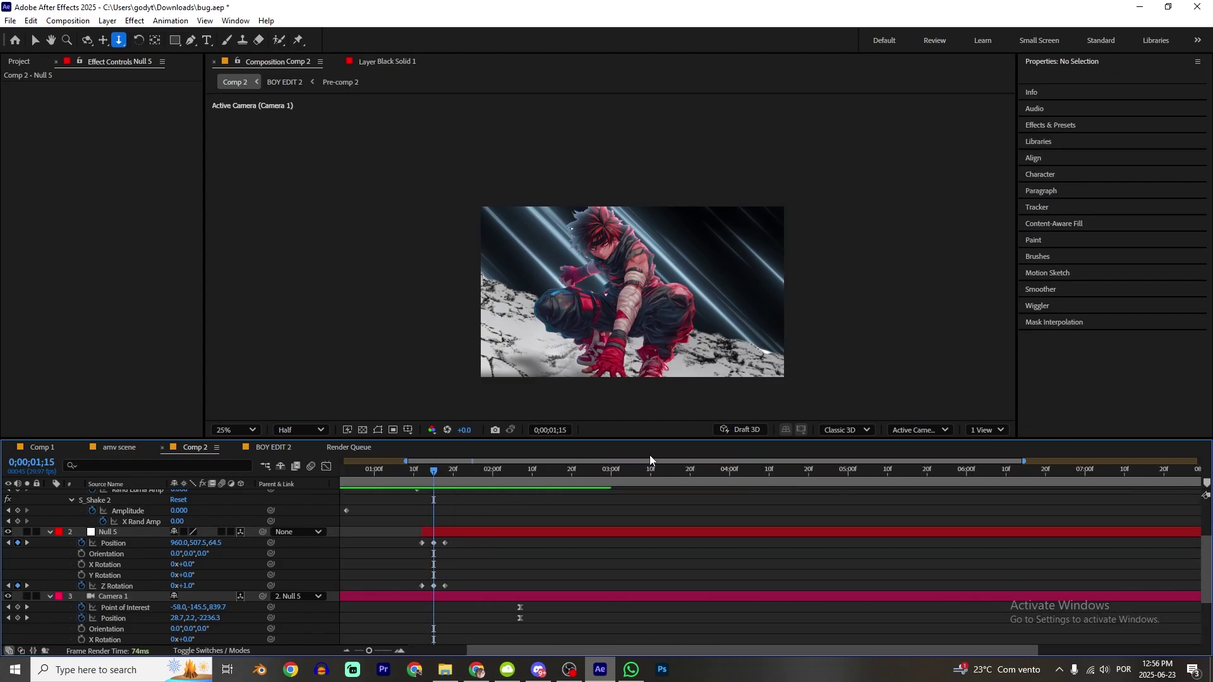
drag(1025, 462, 604, 462)
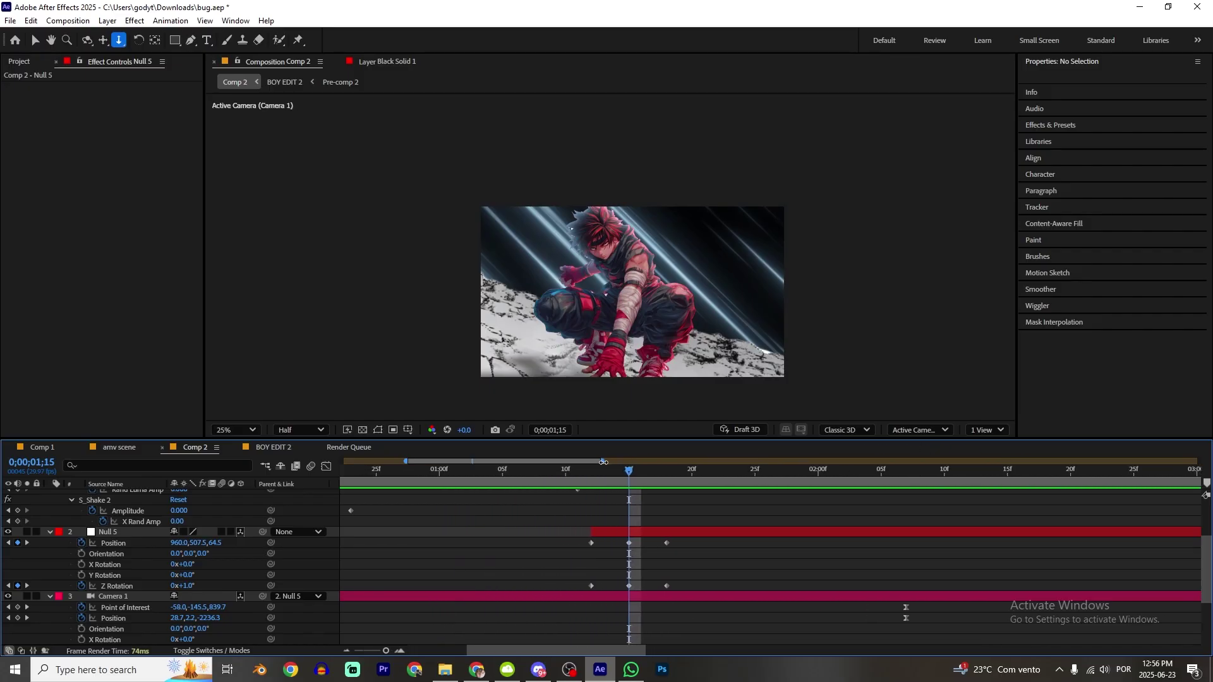
click(642, 475)
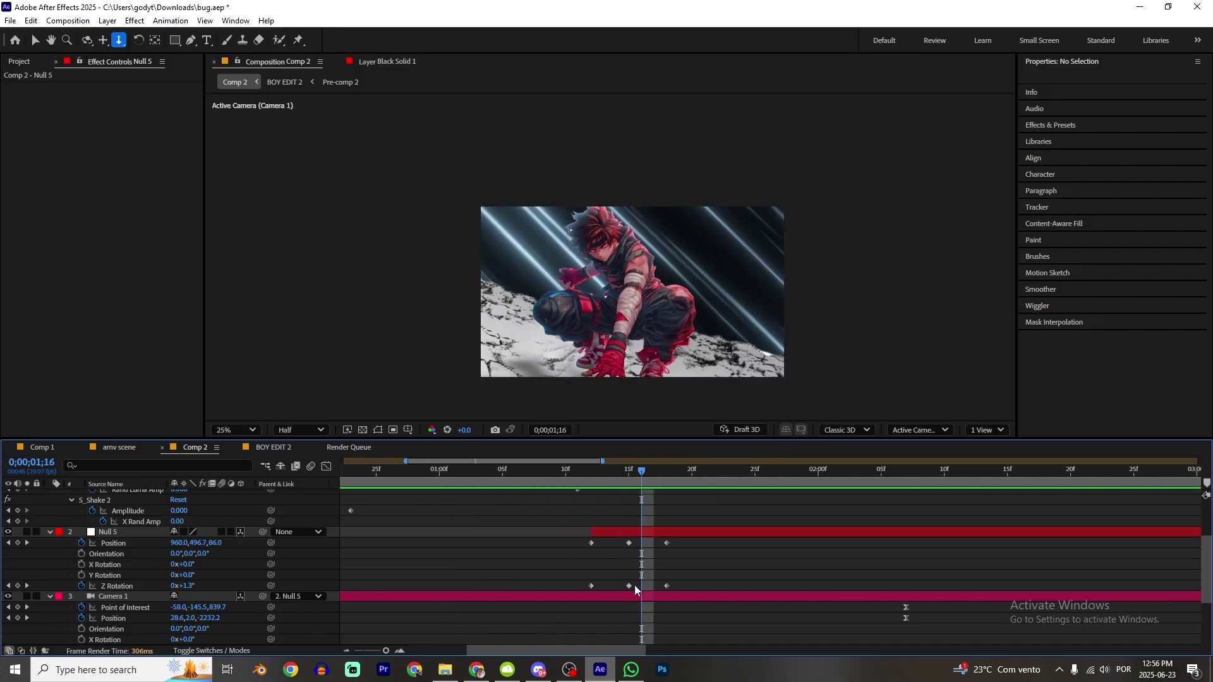
click(18, 543)
click(18, 585)
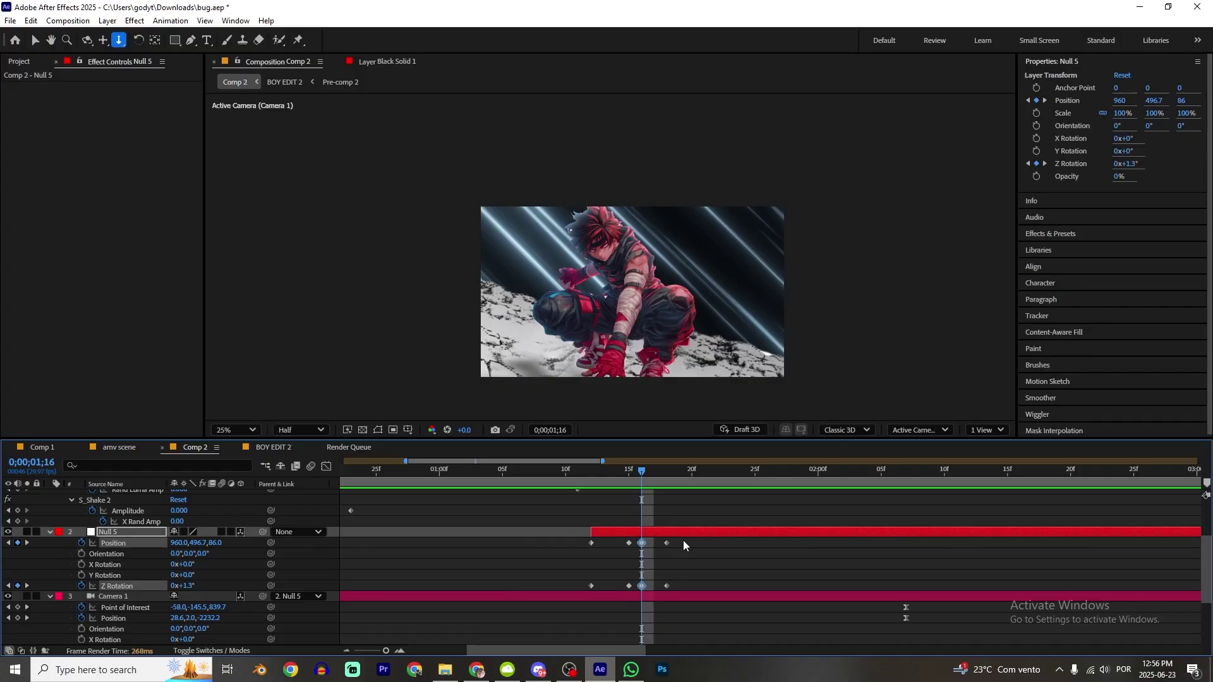
drag(690, 539, 661, 592)
key(Delete)
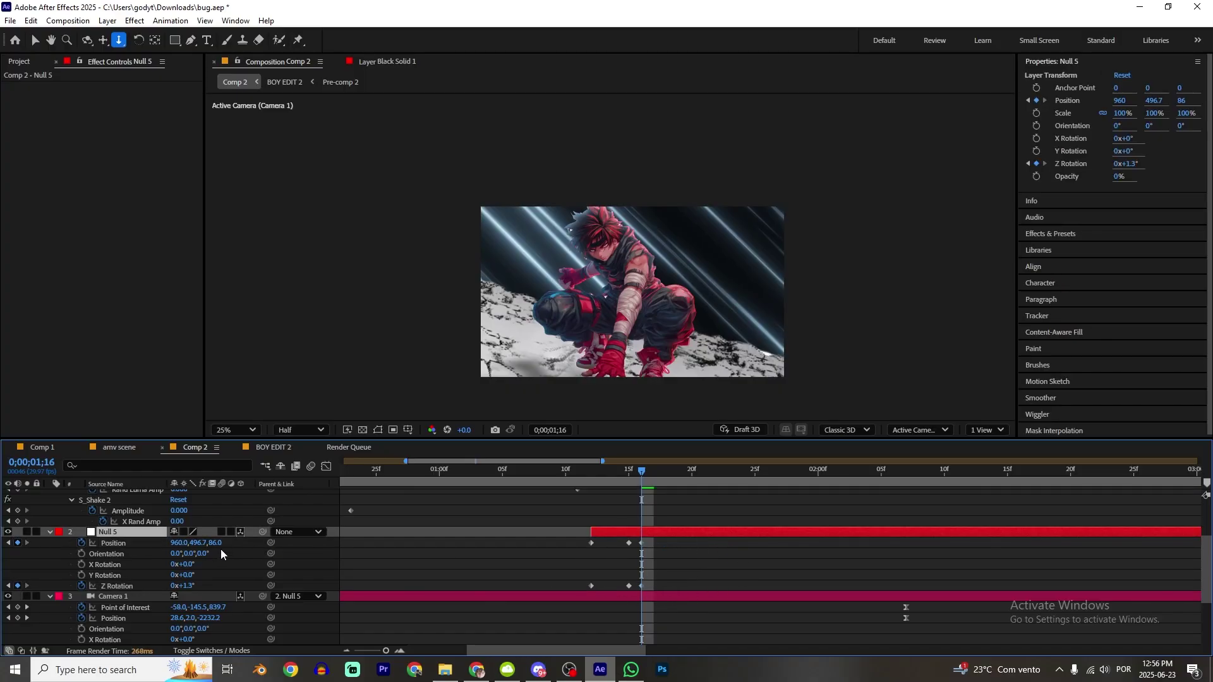
- Key Null 5's Position to X 862, Y 427.7 and Z 407, then check at 0;00;02;03
drag(219, 548, 394, 562)
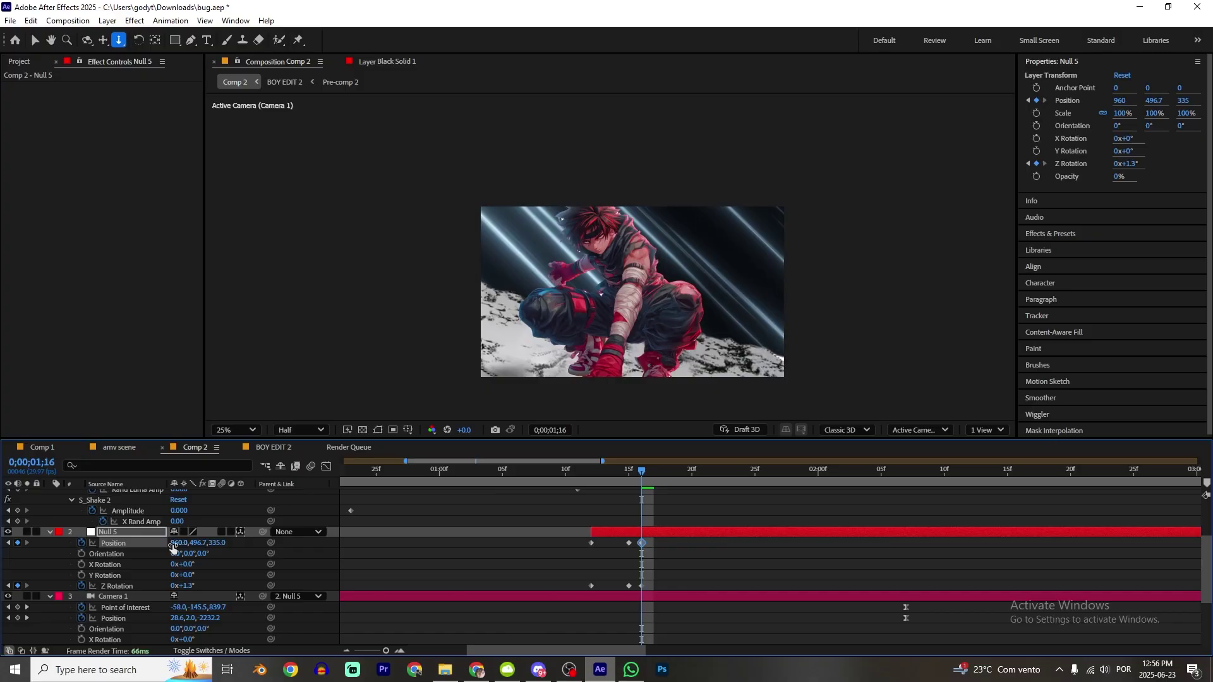
drag(174, 544, 123, 554)
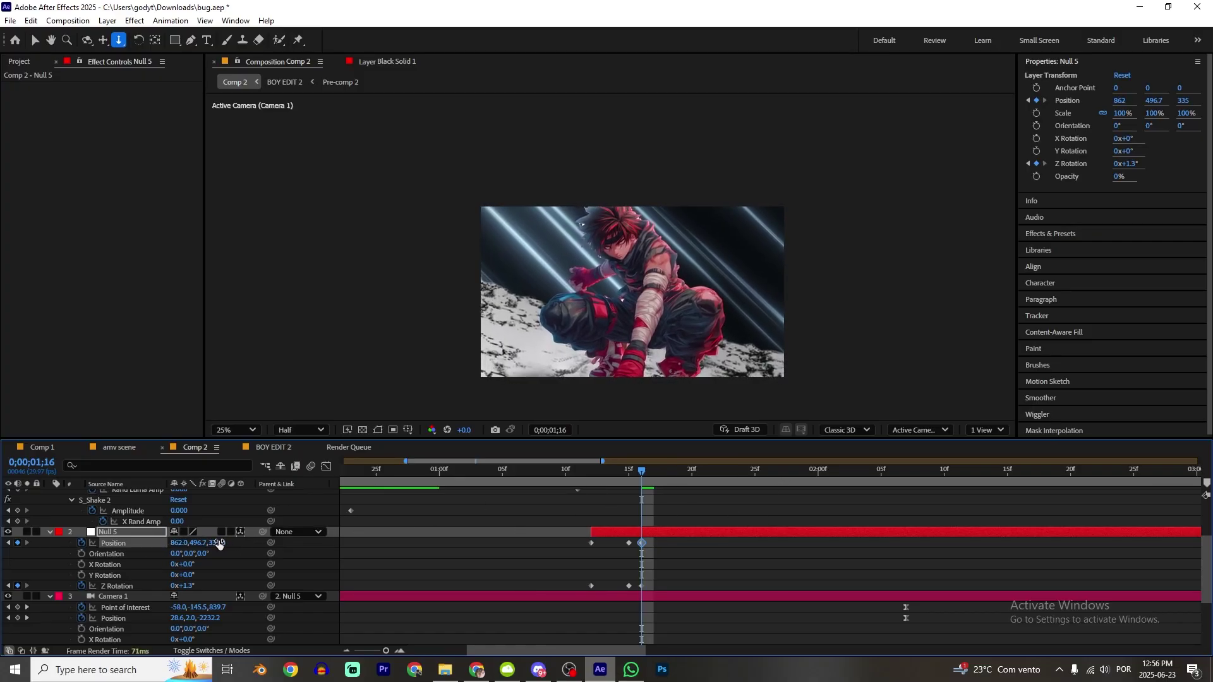
drag(218, 544, 163, 547)
key(minus)
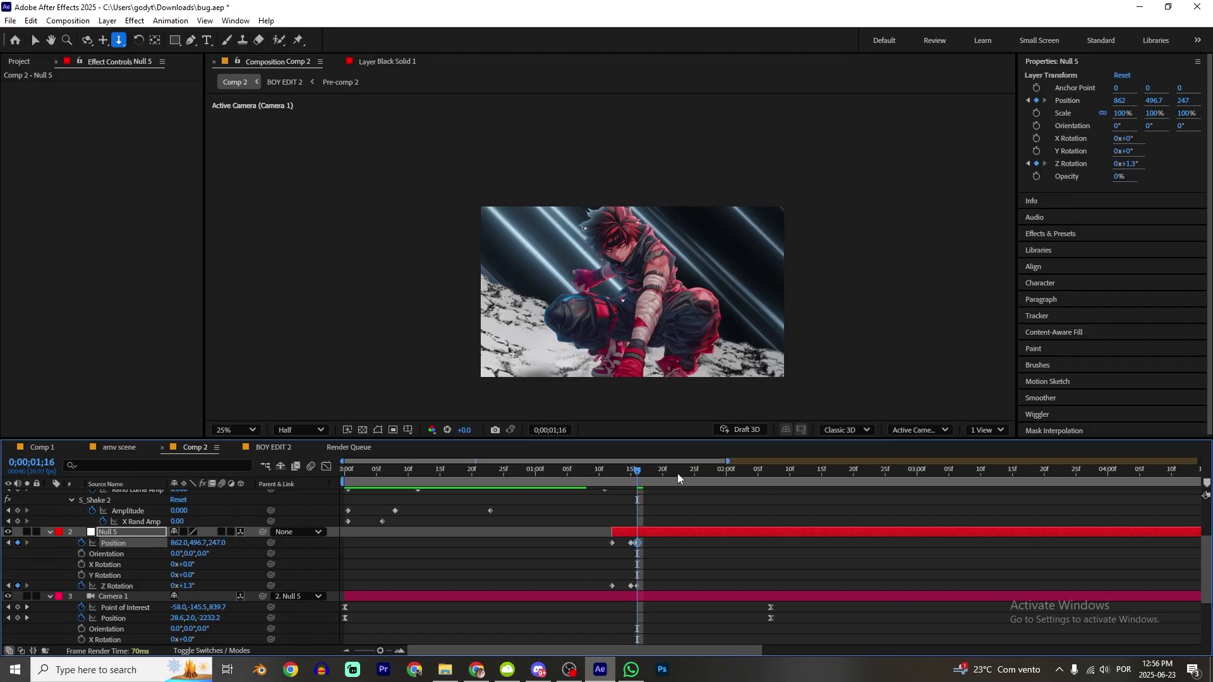
key(space)
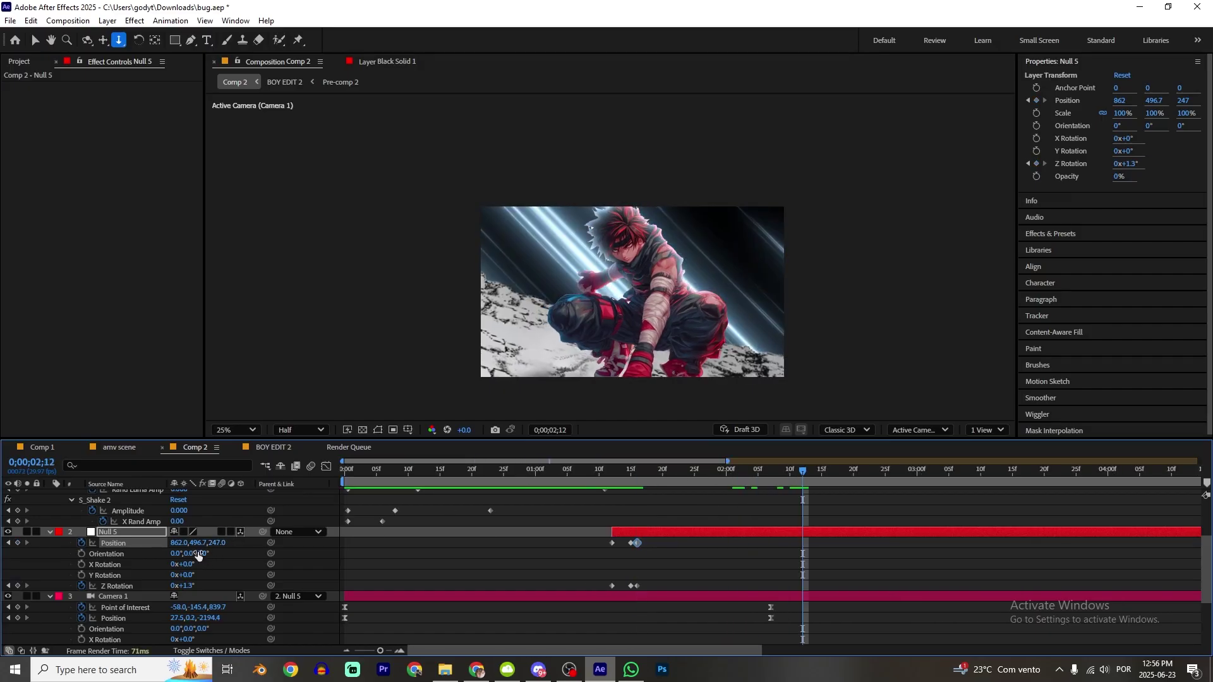
drag(199, 543, 201, 590)
drag(209, 544, 318, 546)
drag(198, 544, 217, 550)
drag(672, 469, 790, 496)
- Give Null 5's Position and Z Rotation keyframes about 70.7% ease influence in the Graph Editor
drag(806, 535, 637, 605)
click(326, 466)
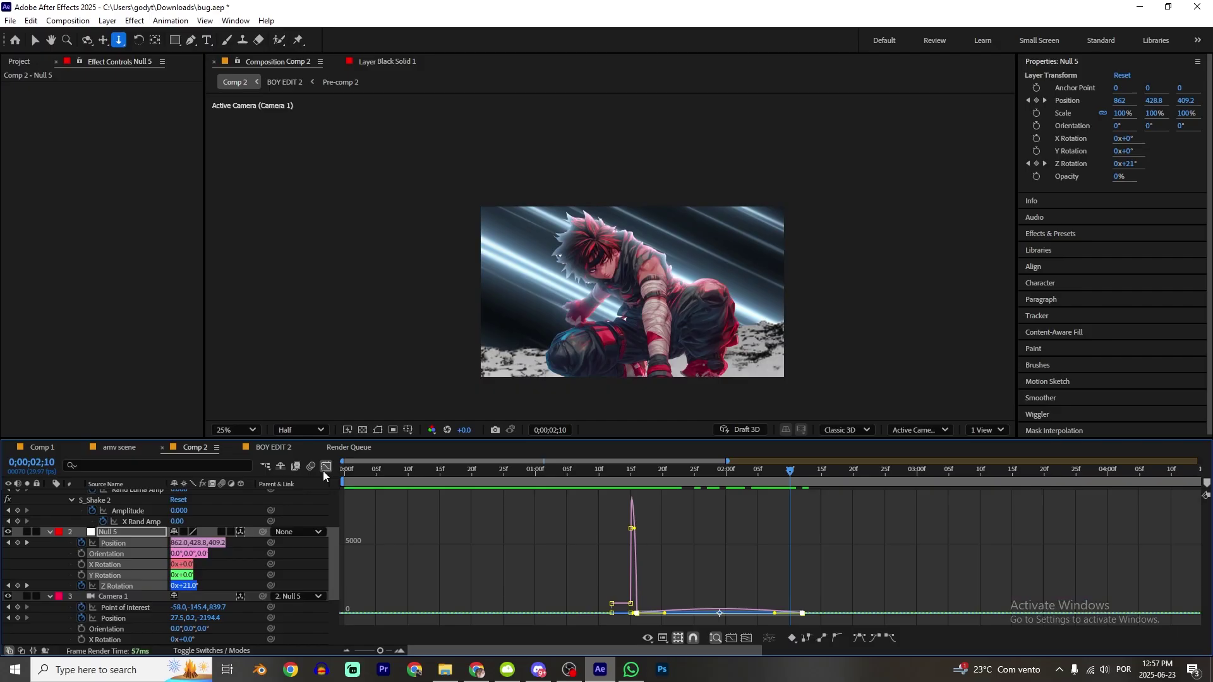
drag(774, 613, 697, 602)
click(580, 470)
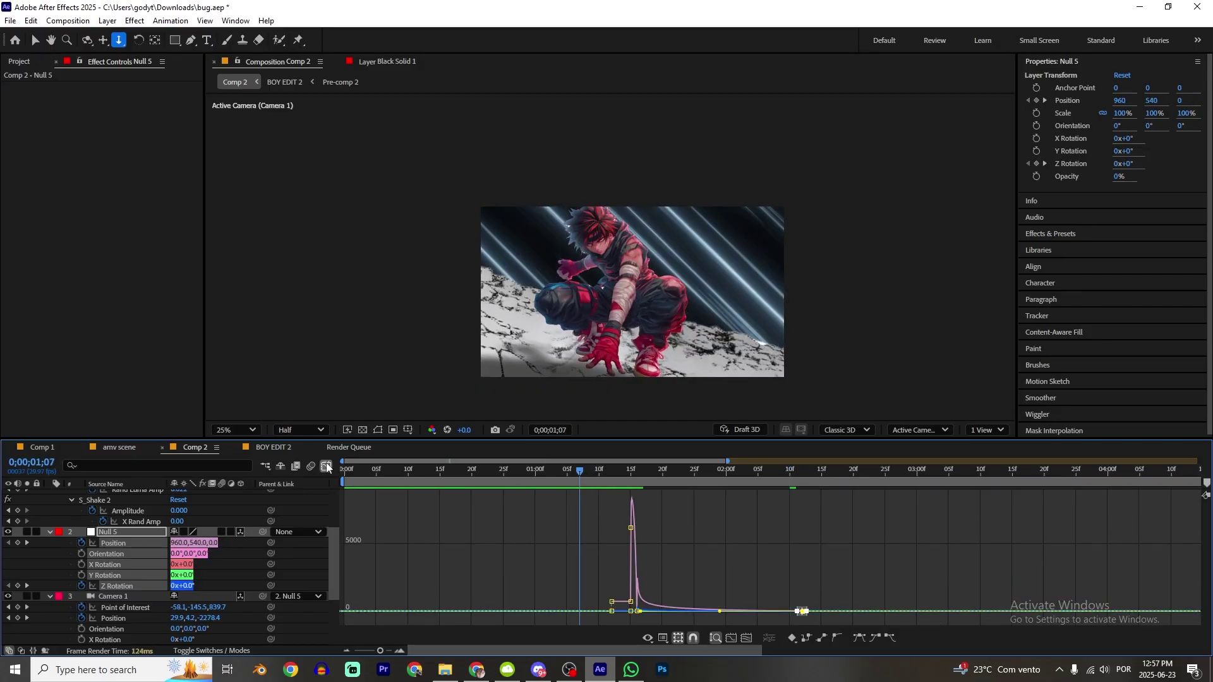
key(shift+F3)
- Preview the eased shake and step to frame 0;00;01;15
key(space)
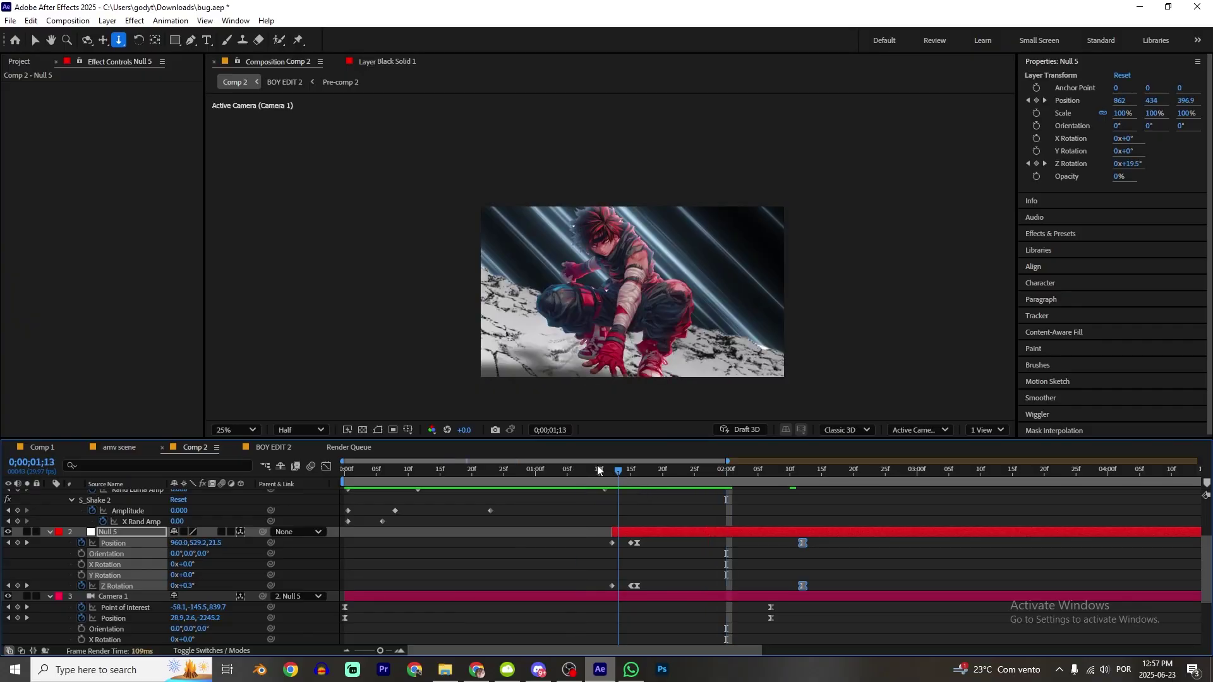
key(space)
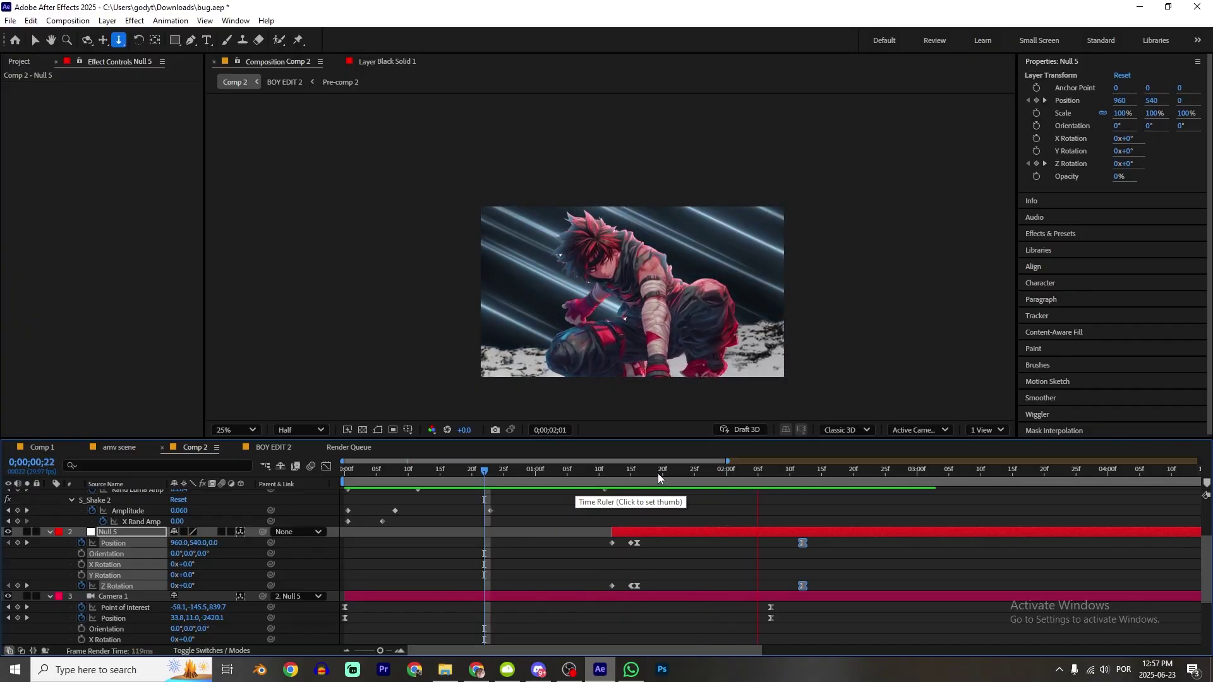
click(637, 470)
drag(637, 470, 634, 483)
click(552, 491)
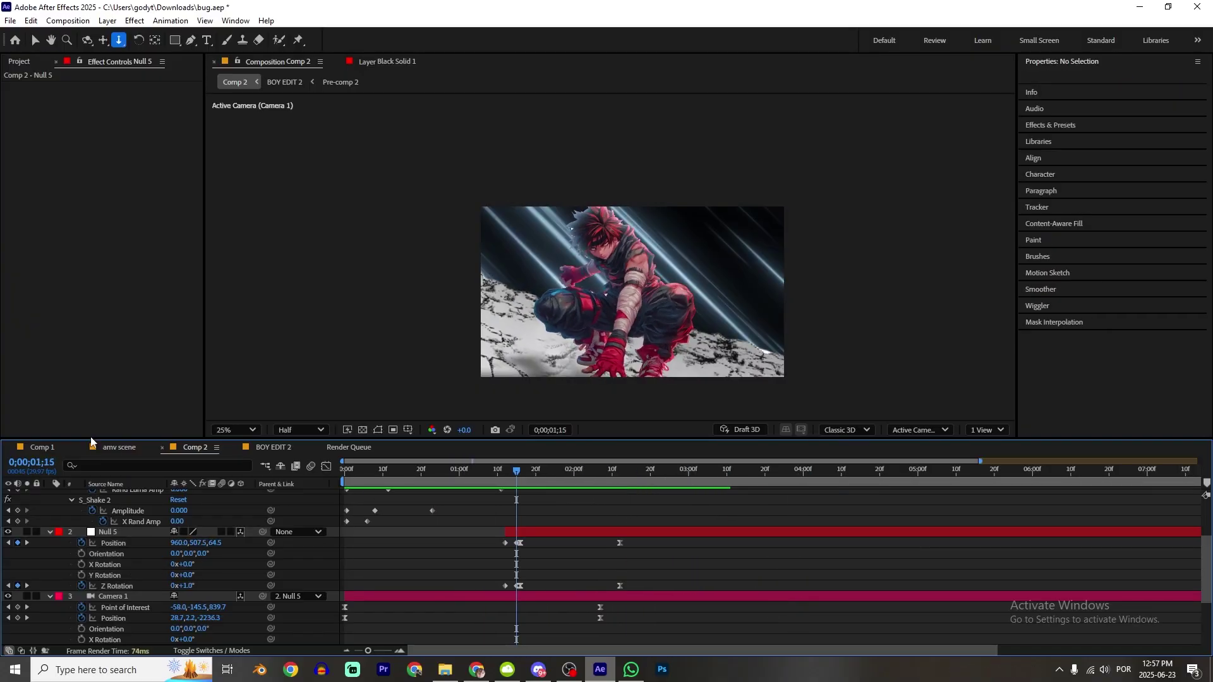
- In the amv scene comp, select halftone Adjustment Layer 5 for copying
click(118, 447)
click(120, 528)
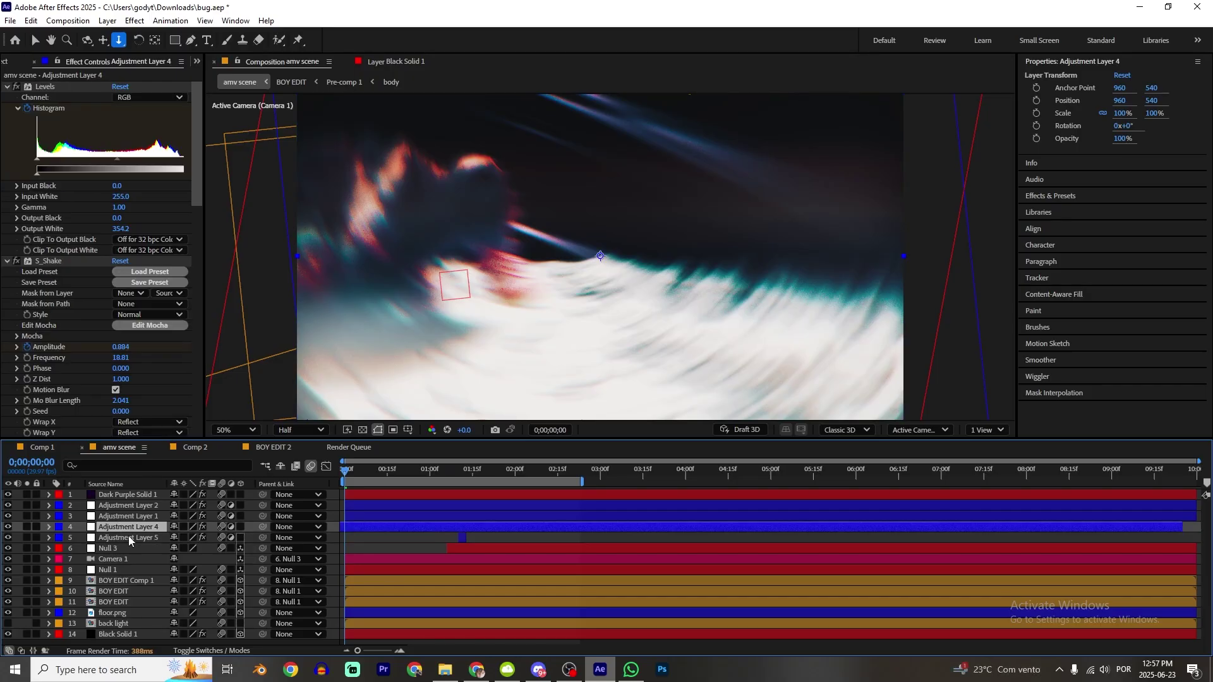
click(128, 537)
- Paste halftone Adjustment Layer 5 into Comp 2 and preview it from 0;00;01;11
click(195, 447)
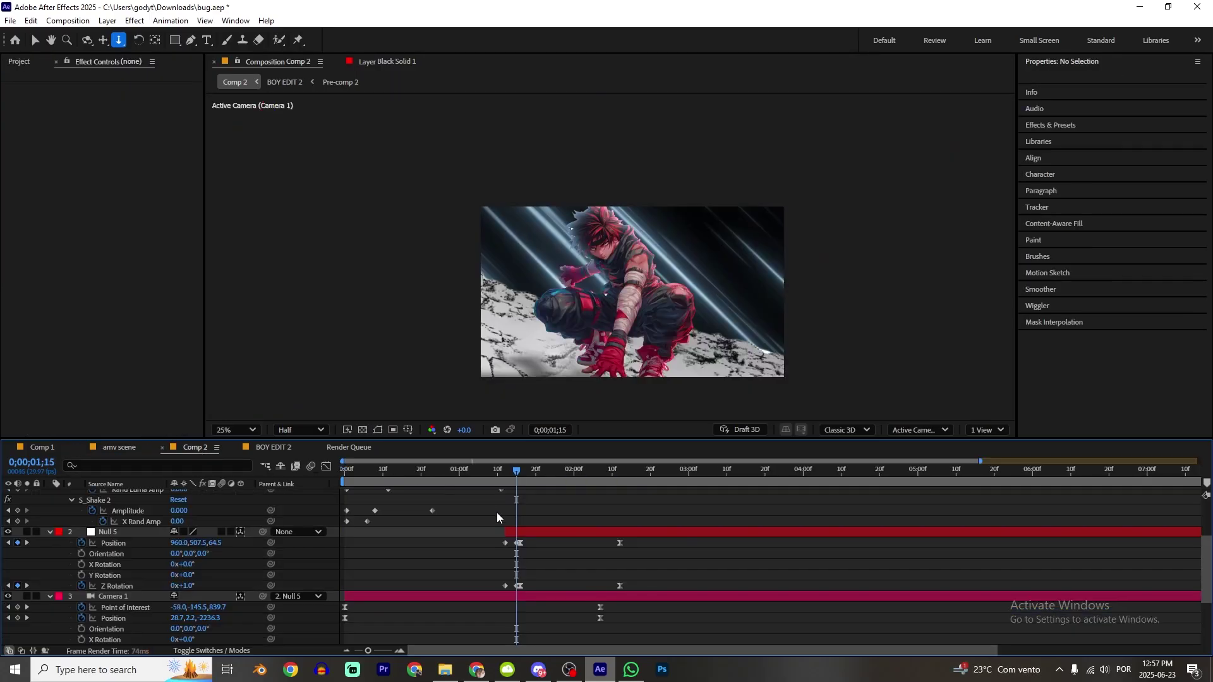
key(ctrl+v)
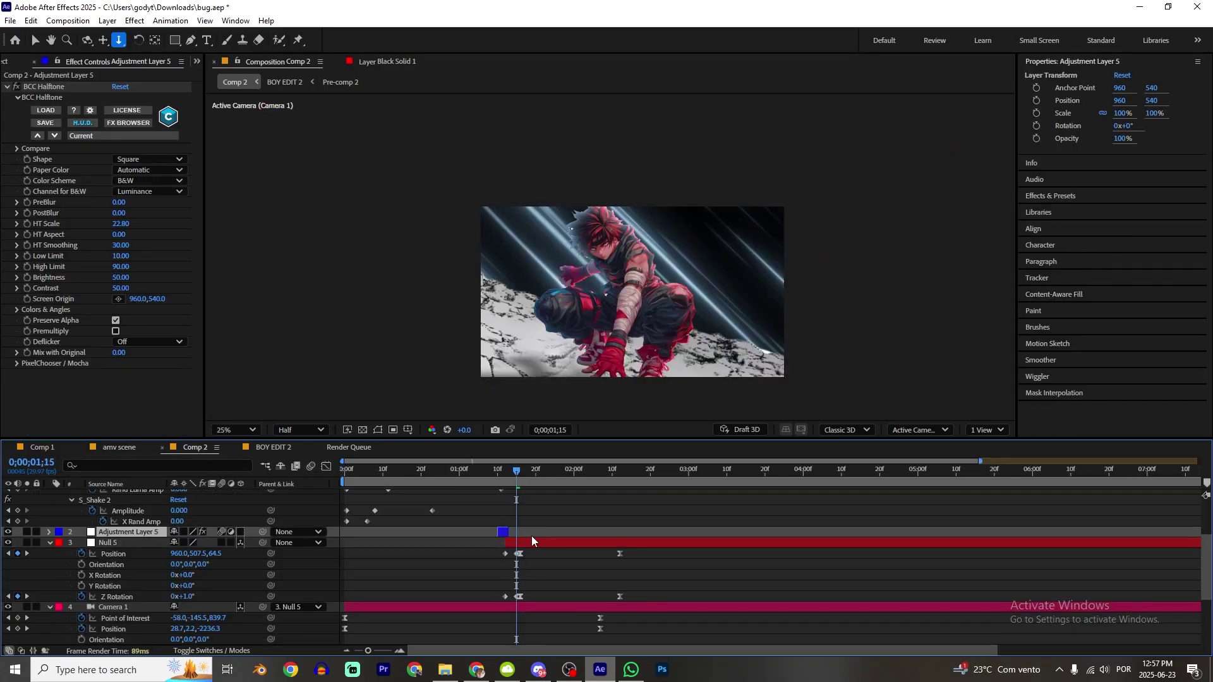
key(space)
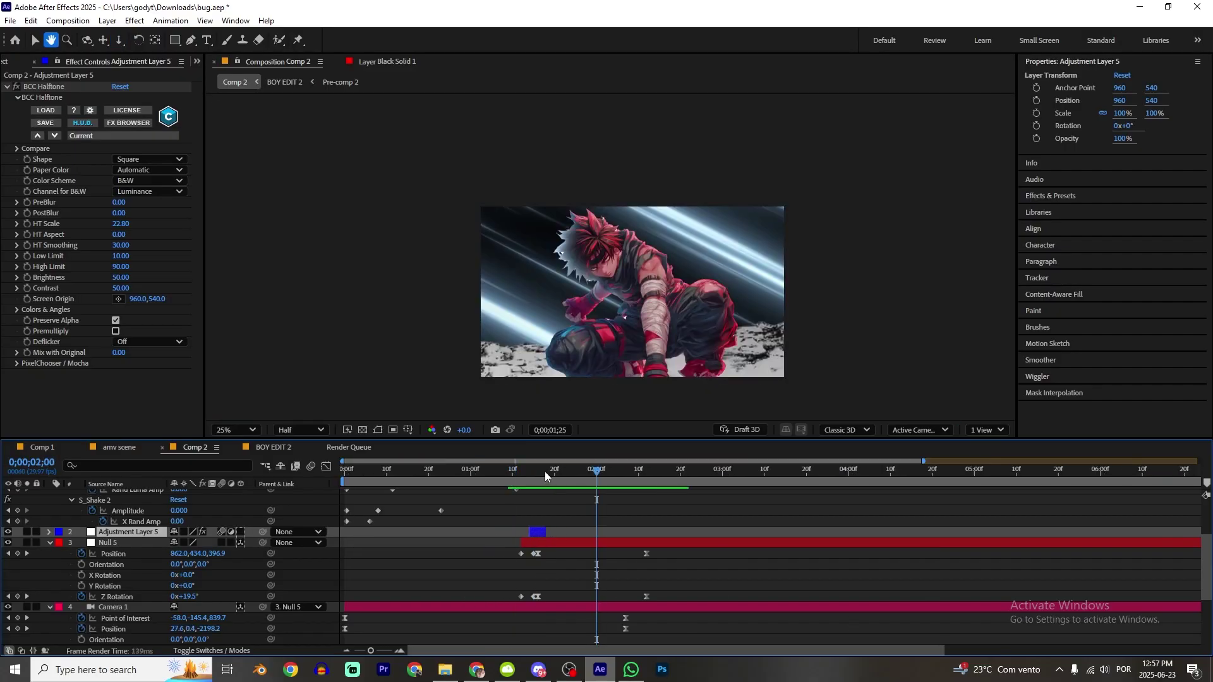
click(659, 538)
drag(509, 488, 460, 494)
key(y)
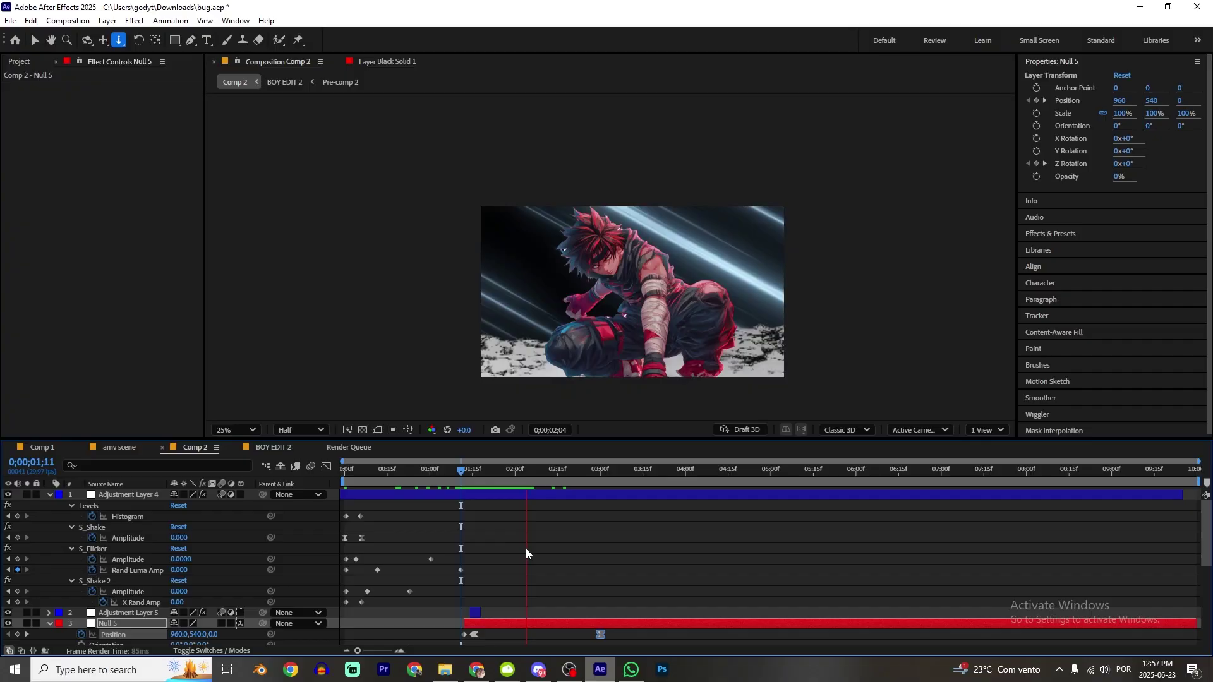
key(space)
scroll(527, 551, down, 3)
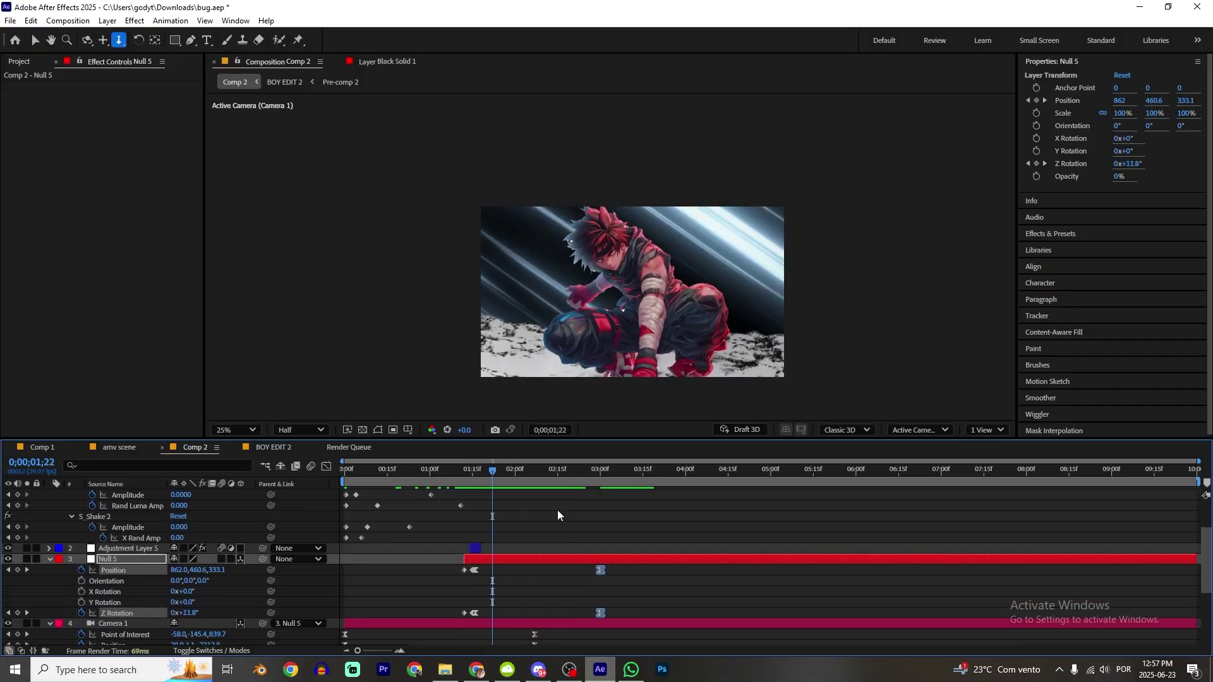
scroll(115, 525, up, 3)
- Add a new adjustment layer above Adjustment Layer 4 and apply Magic Bullet Looks to it
click(131, 495)
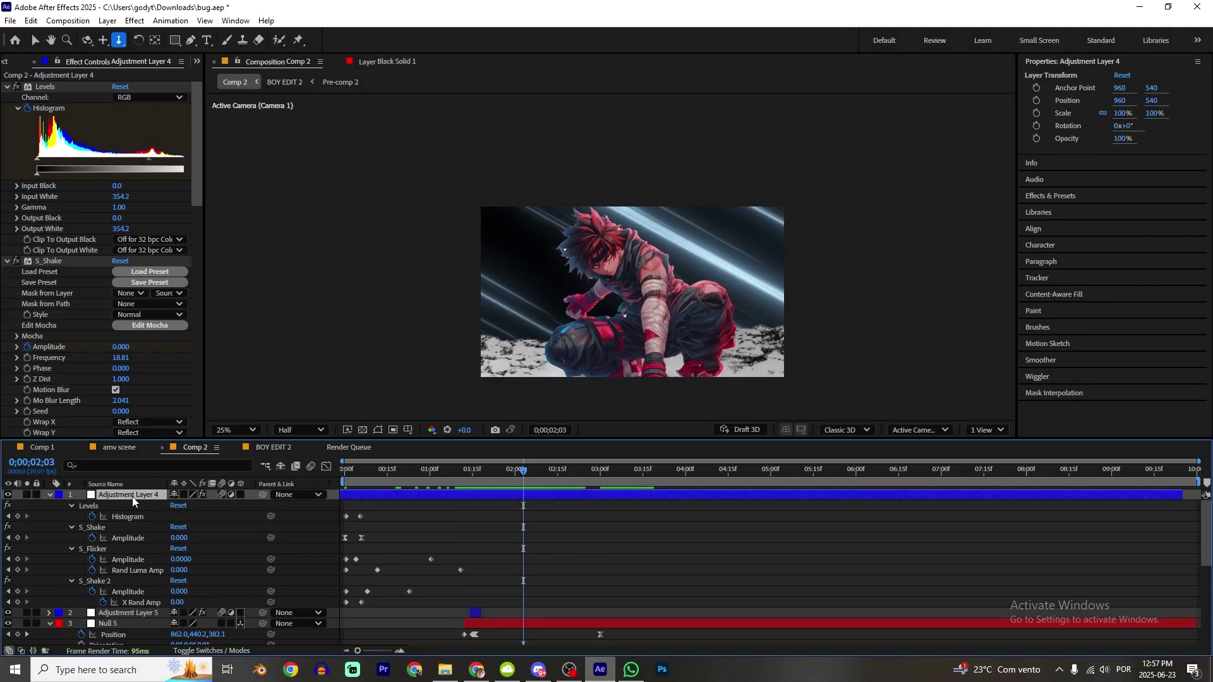
right_click(235, 539)
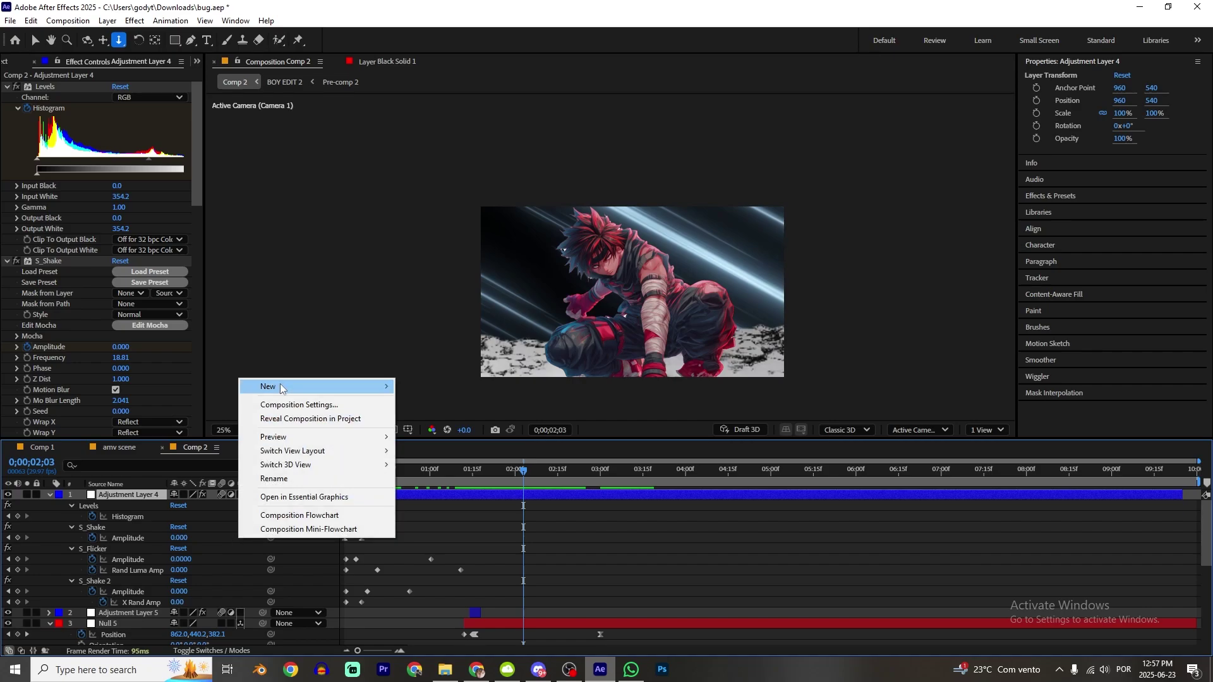
mouse_move(281, 387)
click(459, 493)
key(ctrl+space)
text(loop)
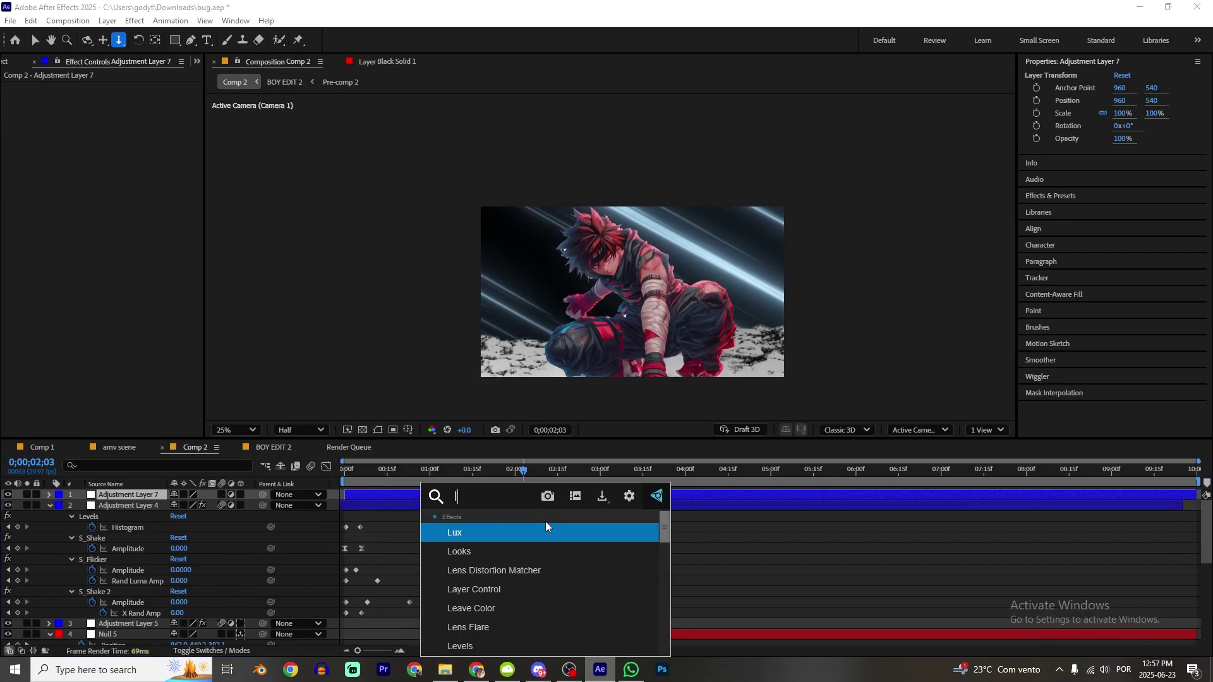
key(Return)
key(ctrl+space)
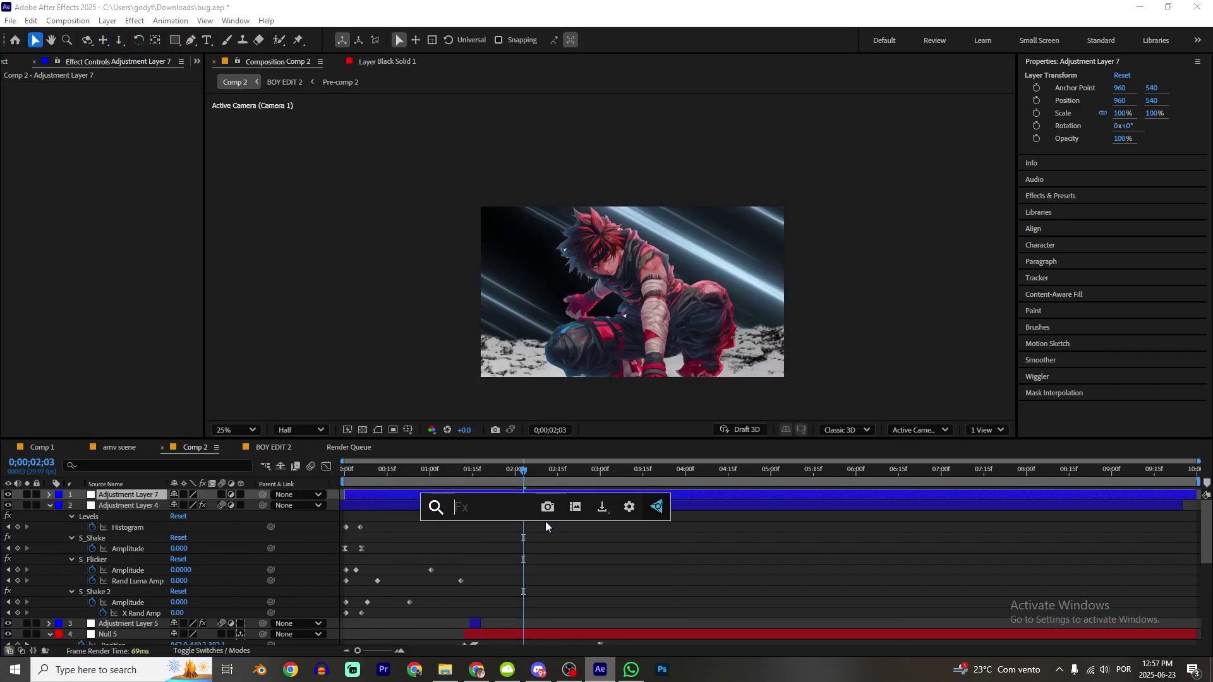
text(looks)
key(Return)
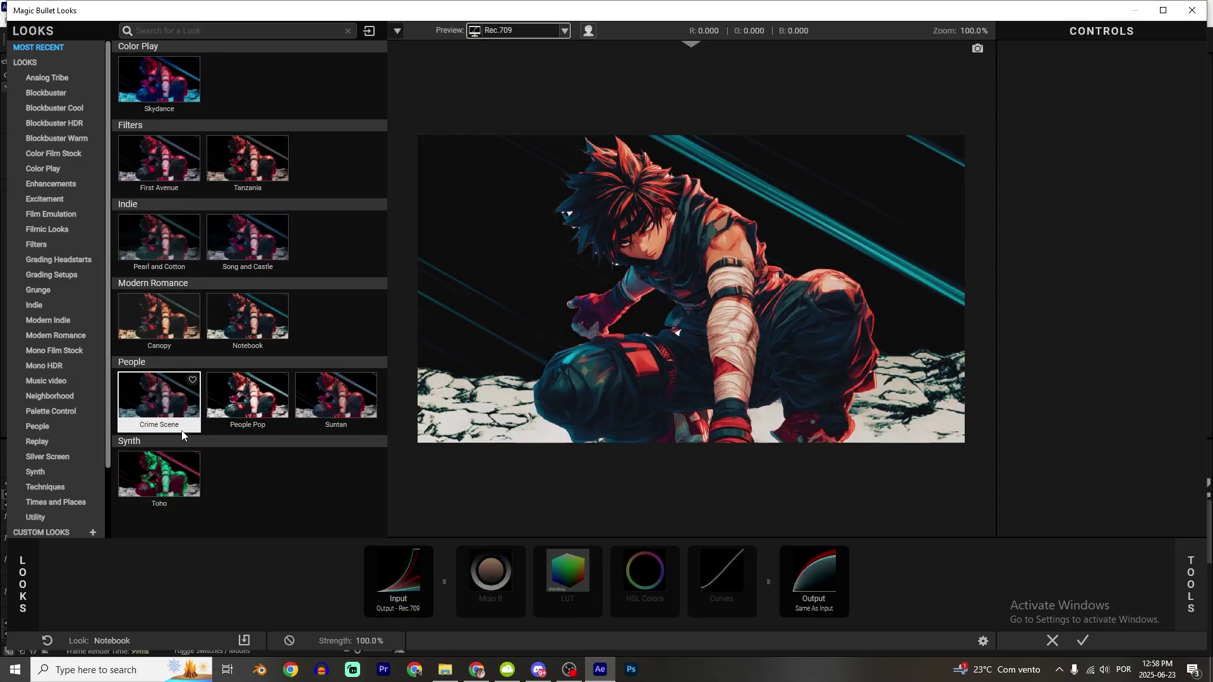
- Try People Pop and Suntan, then apply the Song and Castle look
click(246, 397)
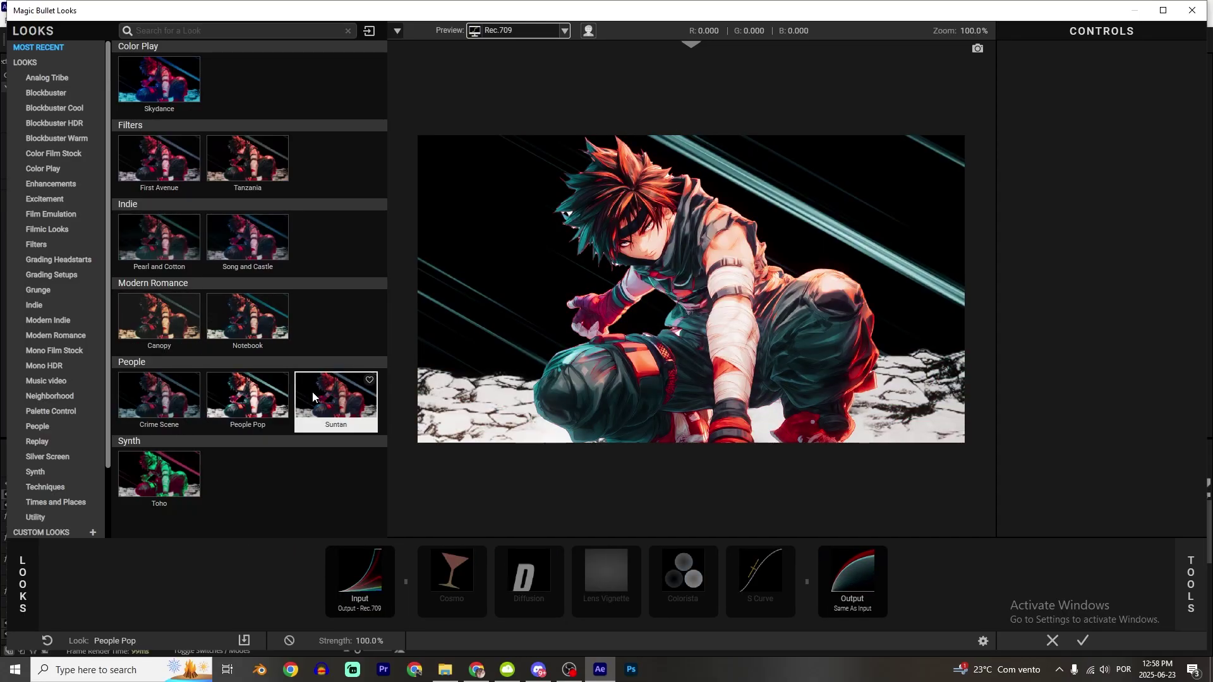
click(313, 397)
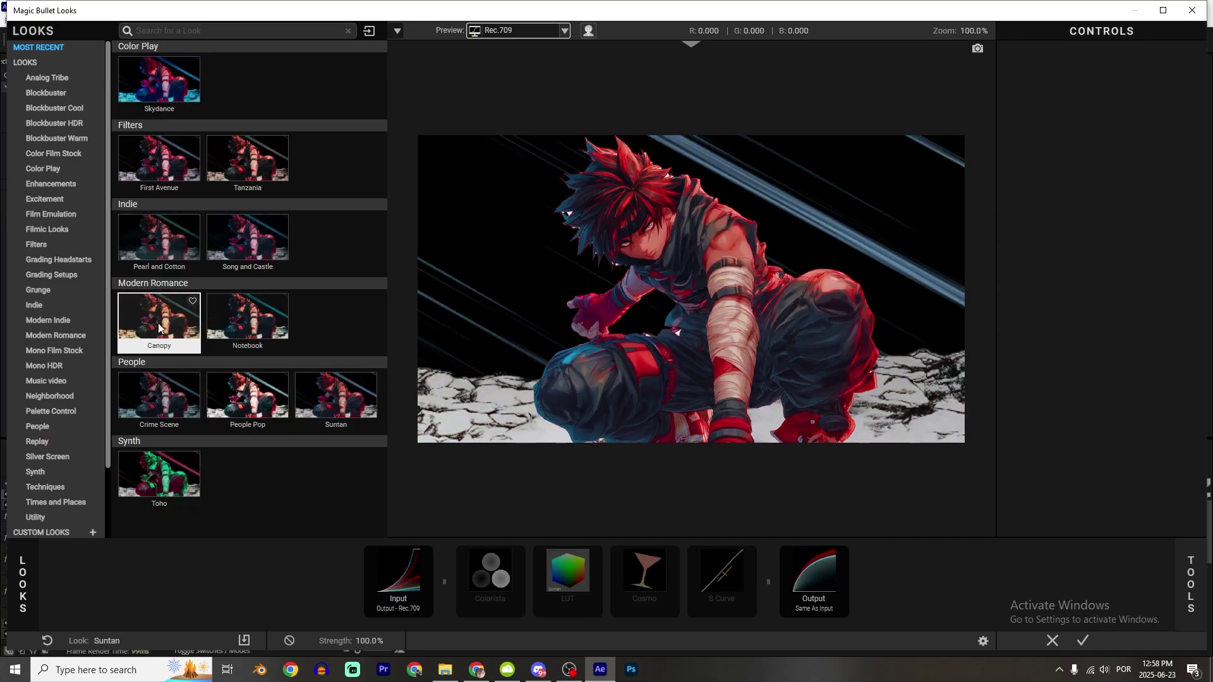
click(247, 243)
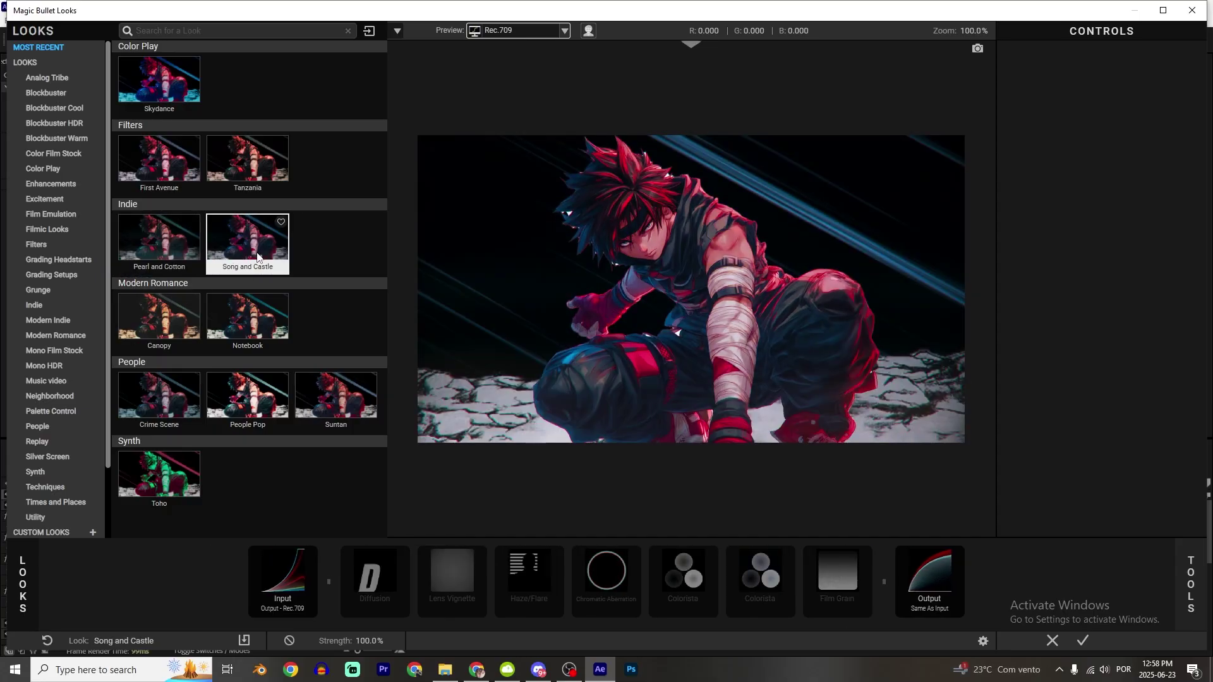
click(1082, 639)
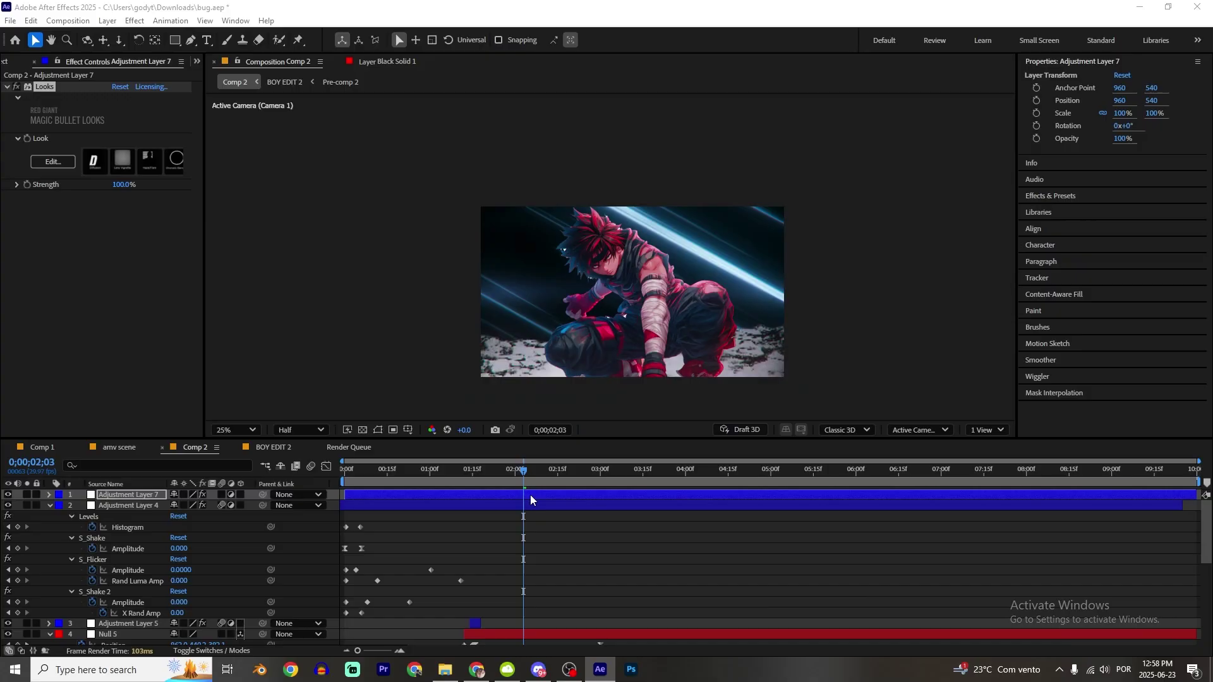
- Duplicate the graded adjustment layer and give the copy the Pearl and Cotton look
click(137, 484)
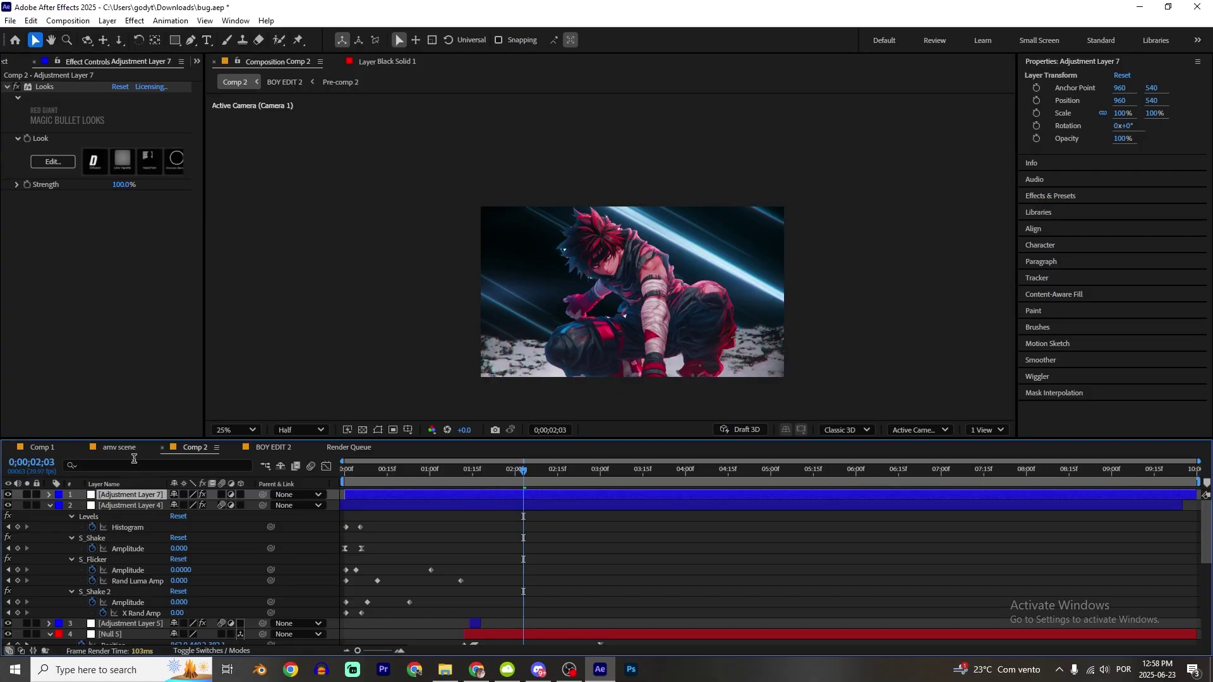
key(ctrl+d)
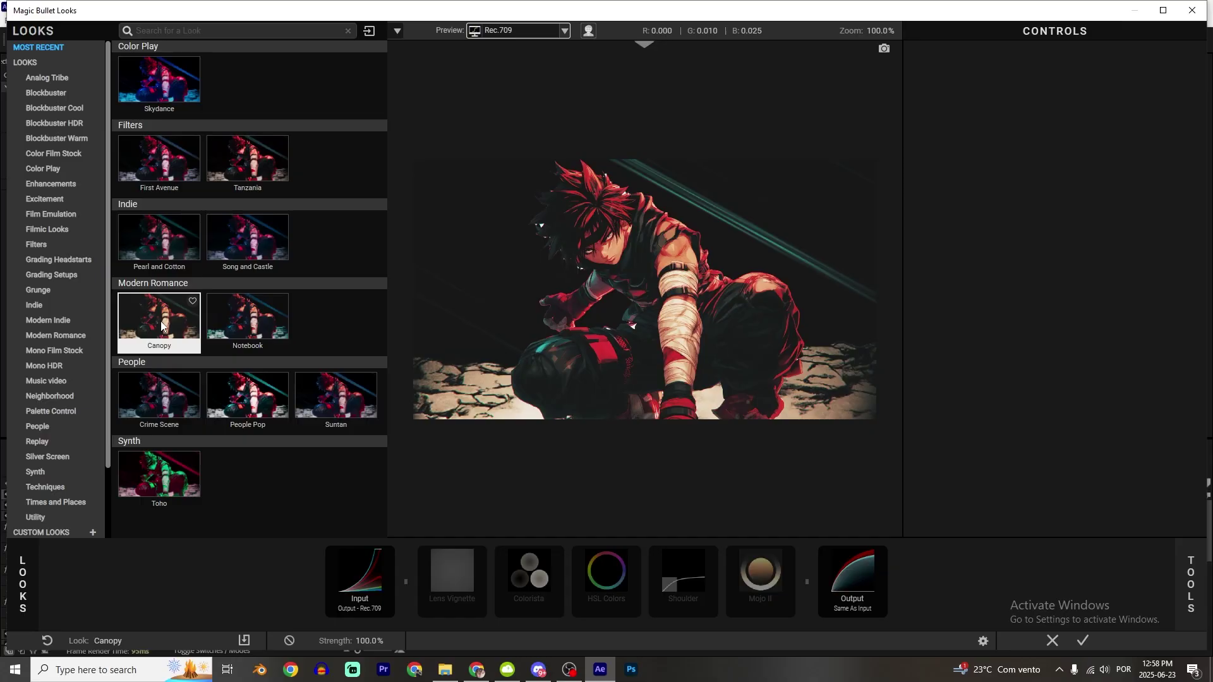
click(140, 271)
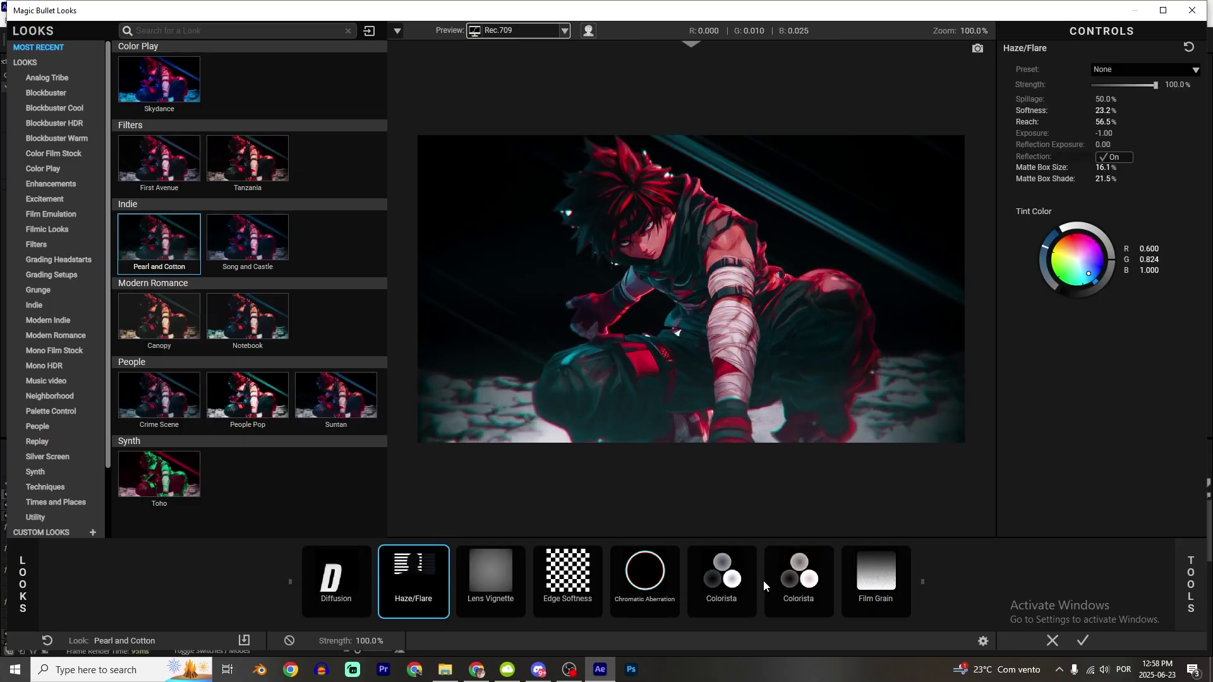
click(1091, 640)
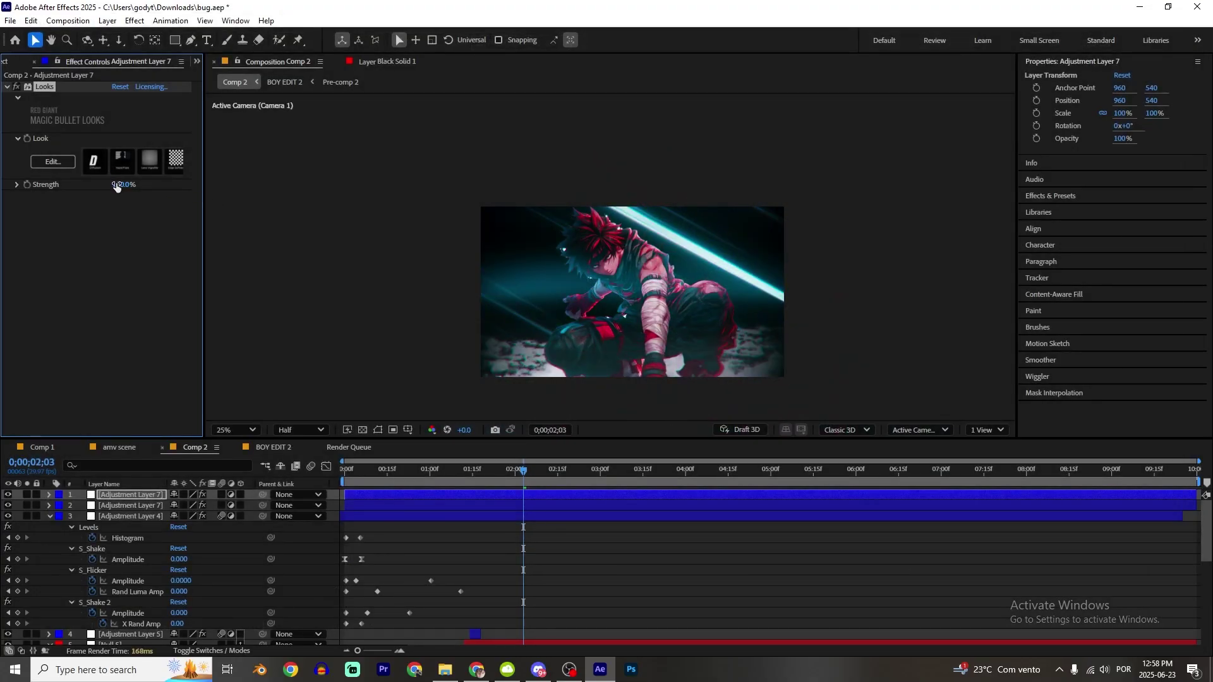
- Lower the Looks Strength to 79% and scrub through the graded shot
mouse_move(116, 186)
mouse_down()
mouse_move(96, 188)
mouse_move(109, 190)
mouse_up()
click(462, 566)
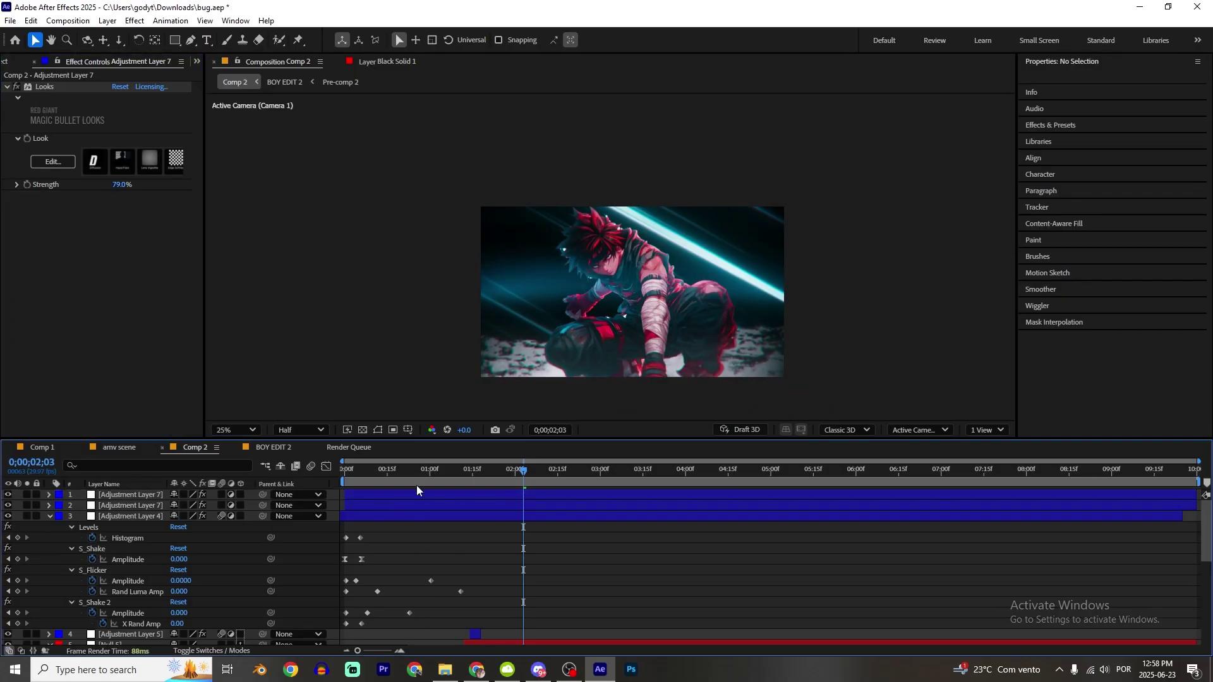
click(367, 471)
drag(369, 471, 461, 484)
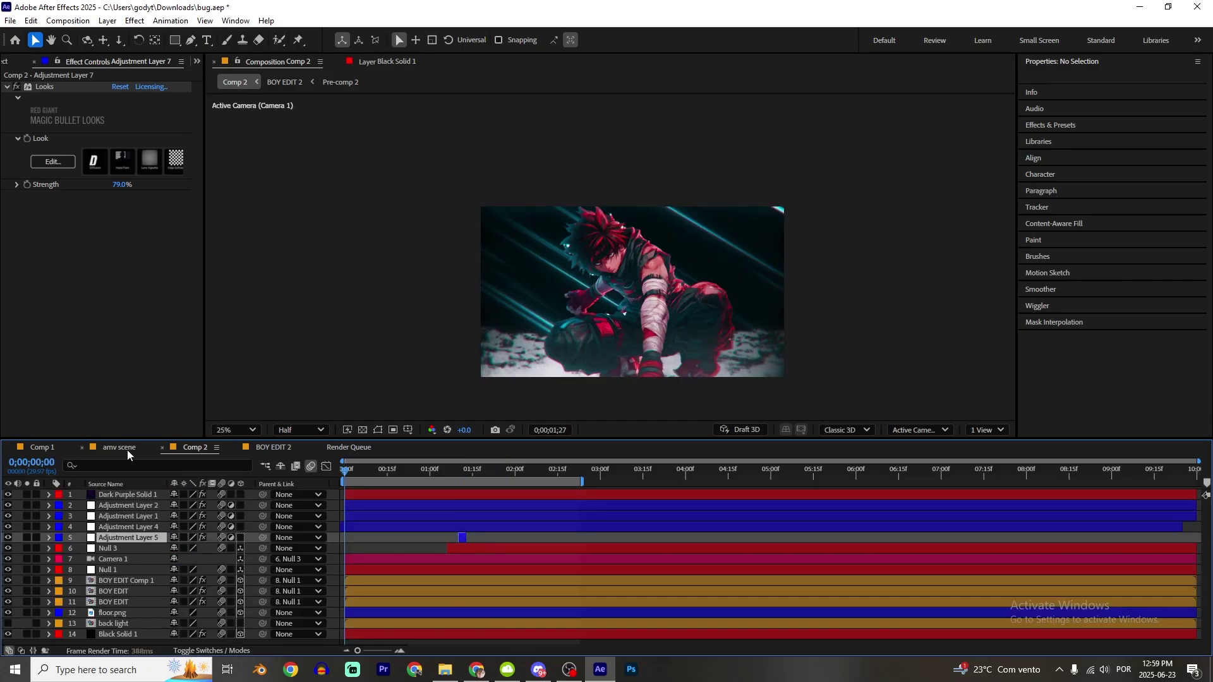
- Compare with the amv scene comp around 0;00;02;06, then select the top Adjustment Layer 7 in Comp 2
click(119, 447)
mouse_move(535, 469)
mouse_down()
mouse_move(521, 466)
mouse_move(533, 471)
mouse_up()
scroll(491, 275, down, 2)
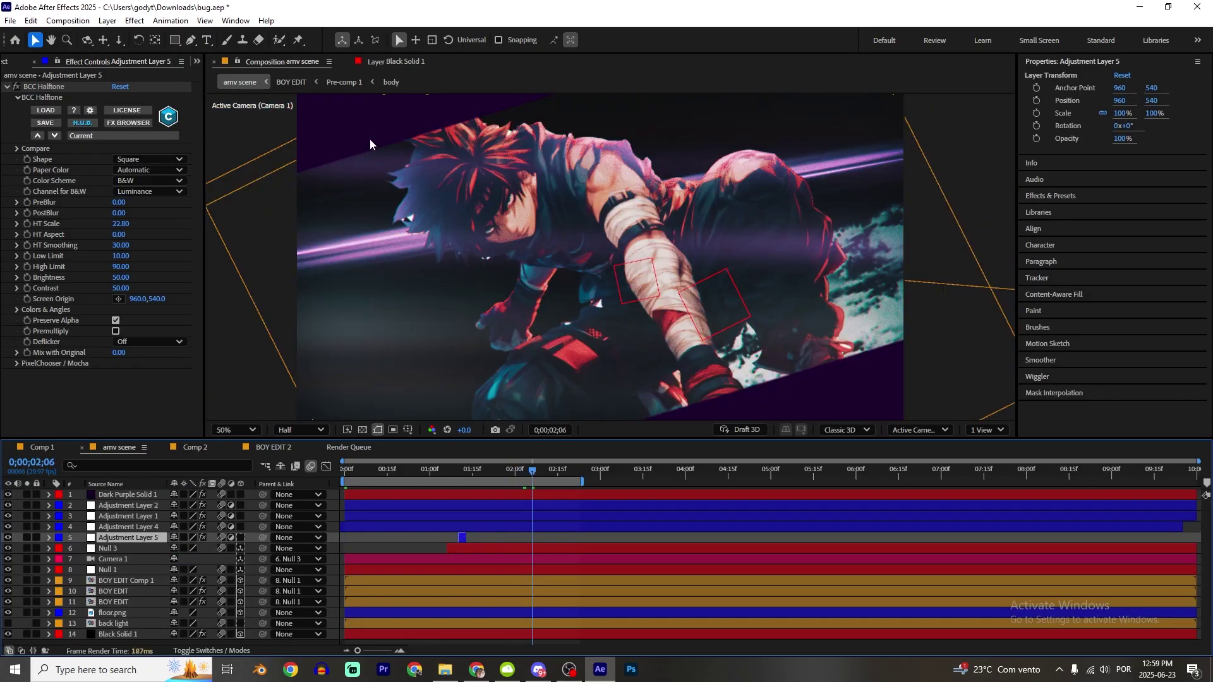
click(195, 447)
scroll(488, 509, up, 2)
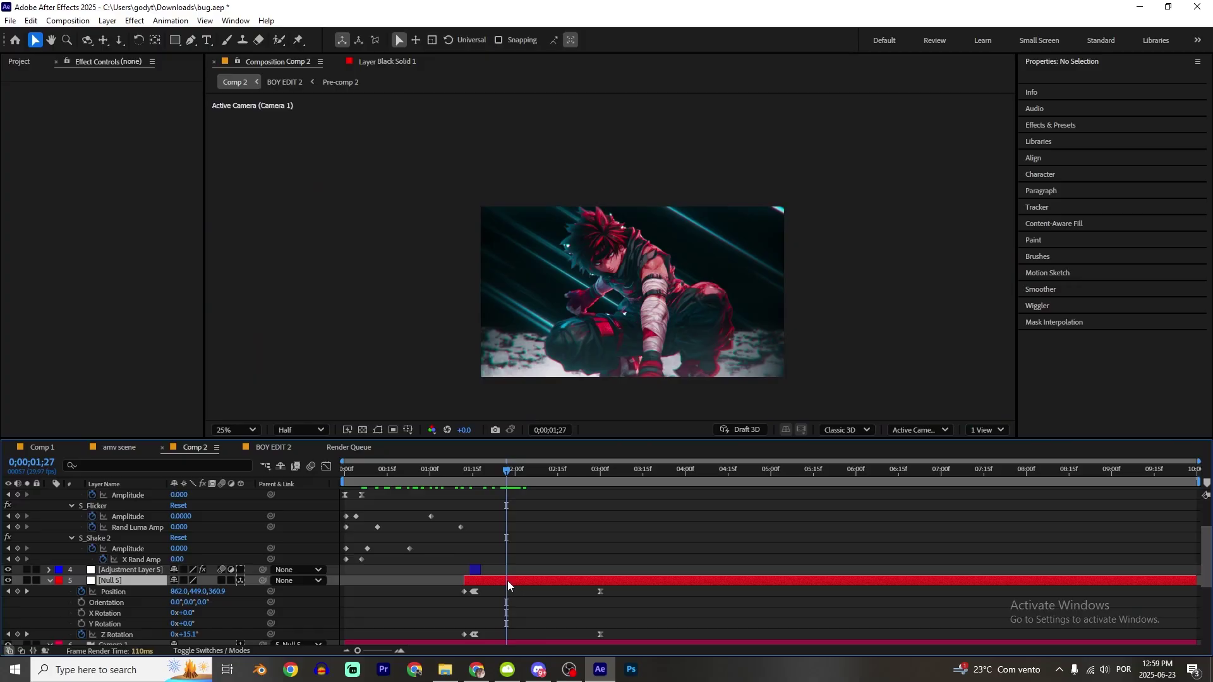
scroll(507, 581, up, 2)
scroll(498, 540, up, 2)
click(526, 496)
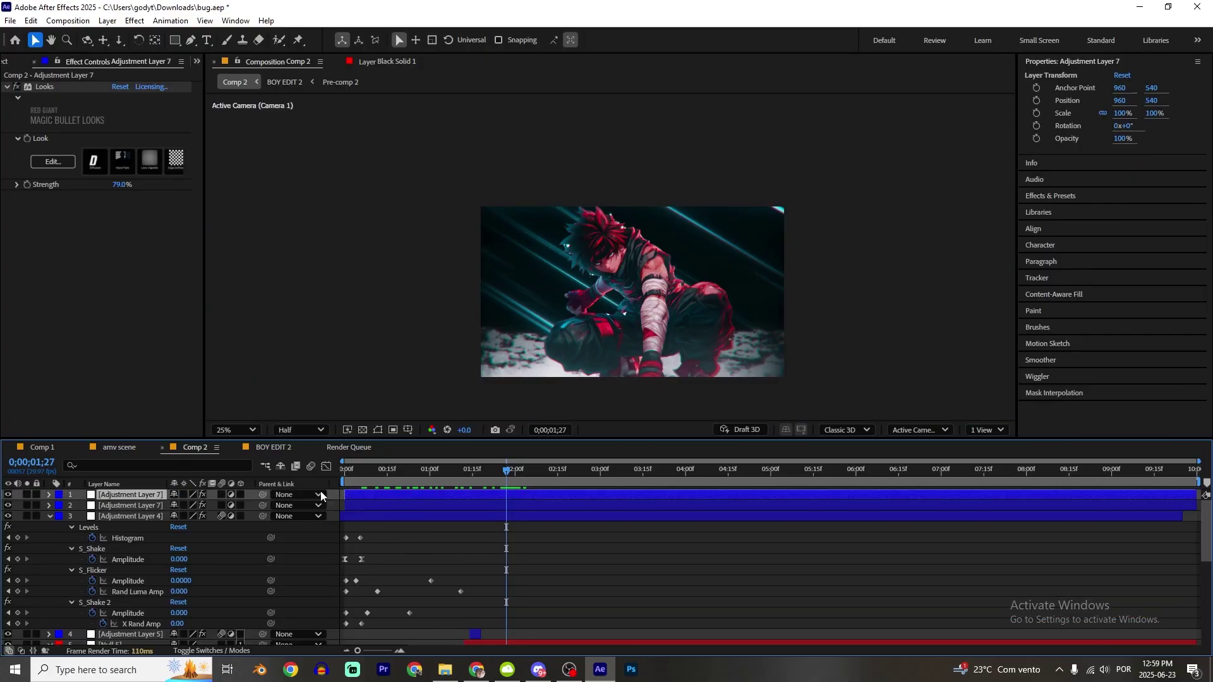
scroll(517, 568, down, 3)
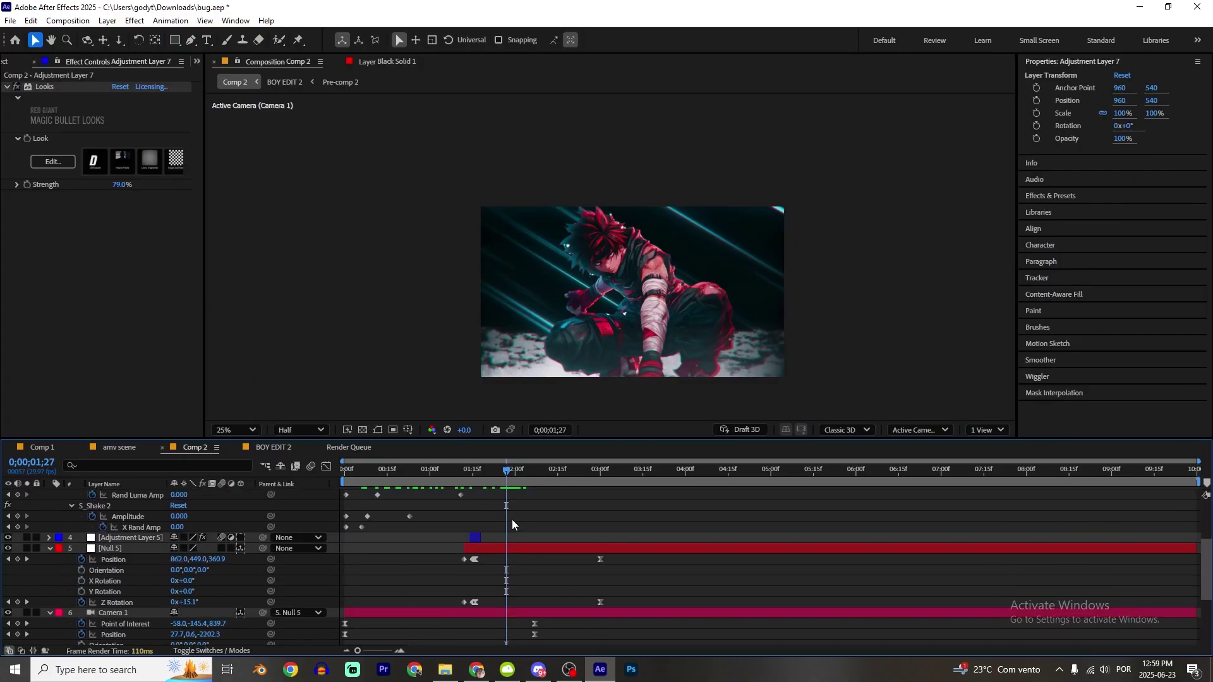
scroll(512, 515, up, 3)
- Create the dark purple Dark Purple Solid 3 and apply CC Jaws to it
key(ctrl+y)
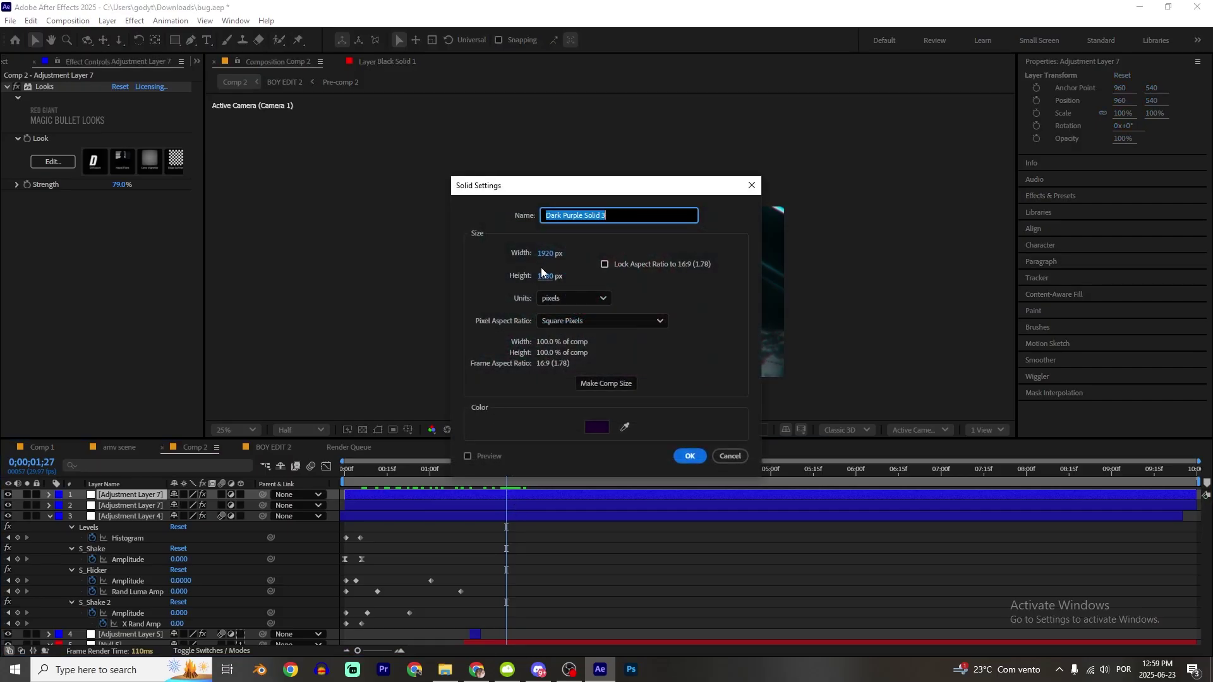
click(588, 427)
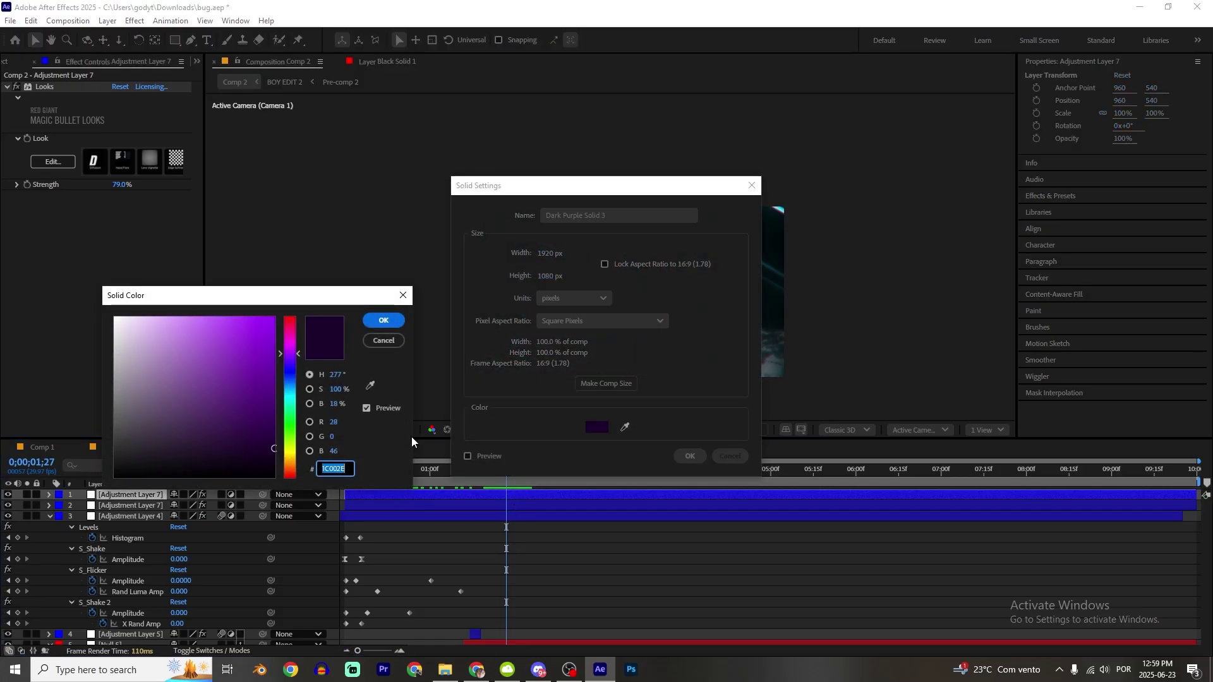
click(398, 326)
click(689, 455)
key(ctrl+space)
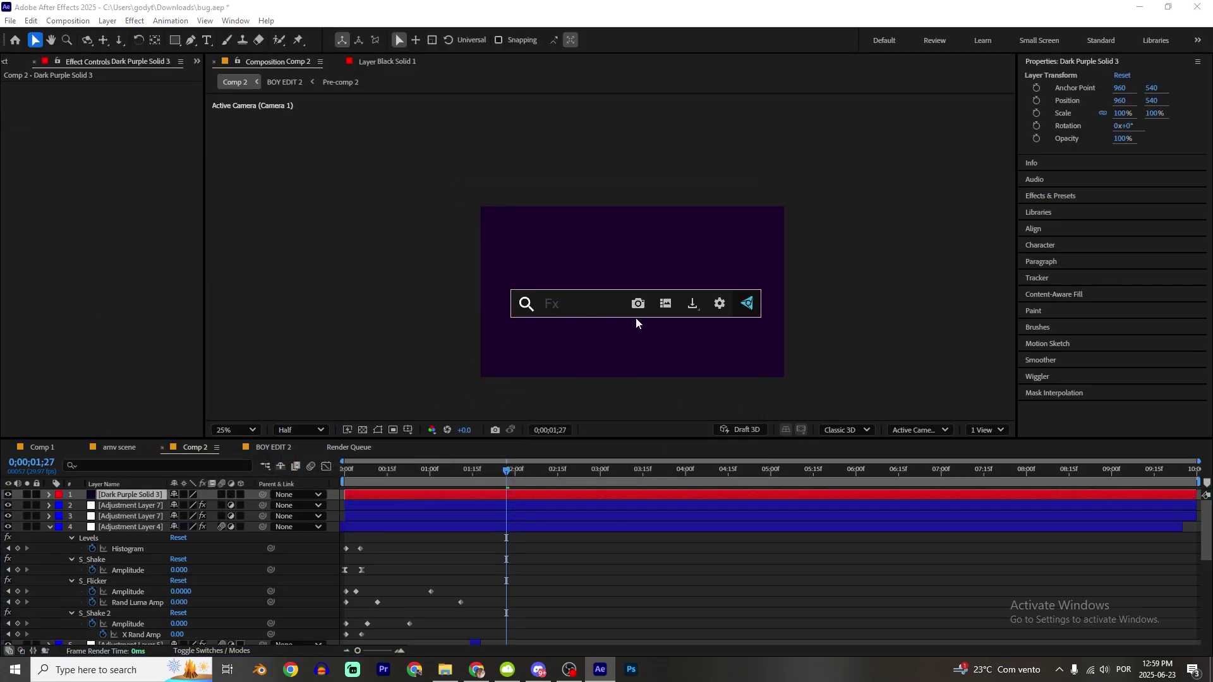
text(cc ja)
key(Return)
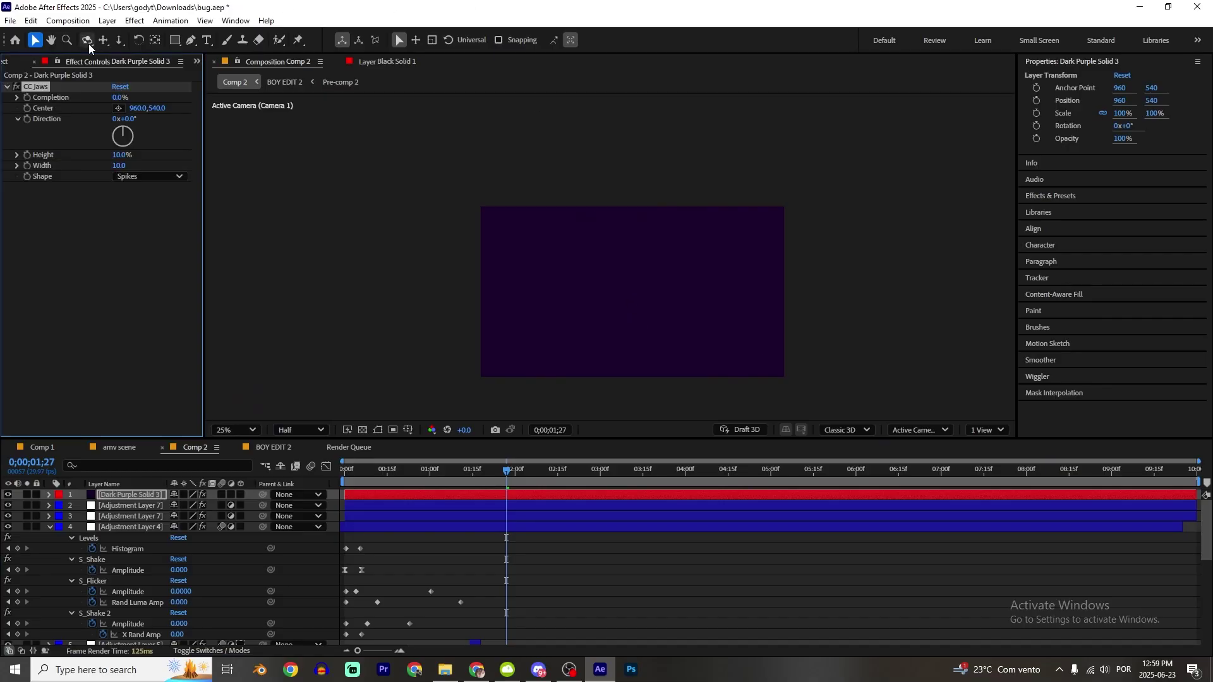
- Set CC Jaws to Height 0 and RoboJaw shape, with Scale 168%, Rotation -23° and Completion 100%
drag(135, 101, 165, 99)
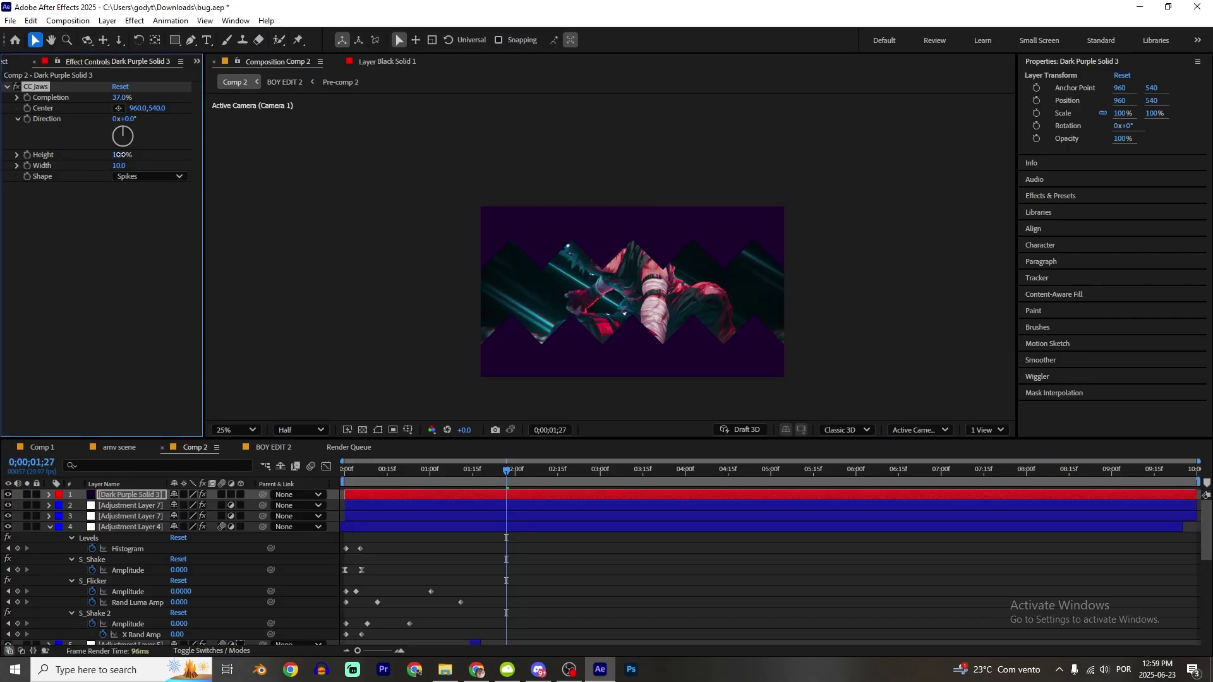
drag(120, 155, 43, 157)
click(148, 176)
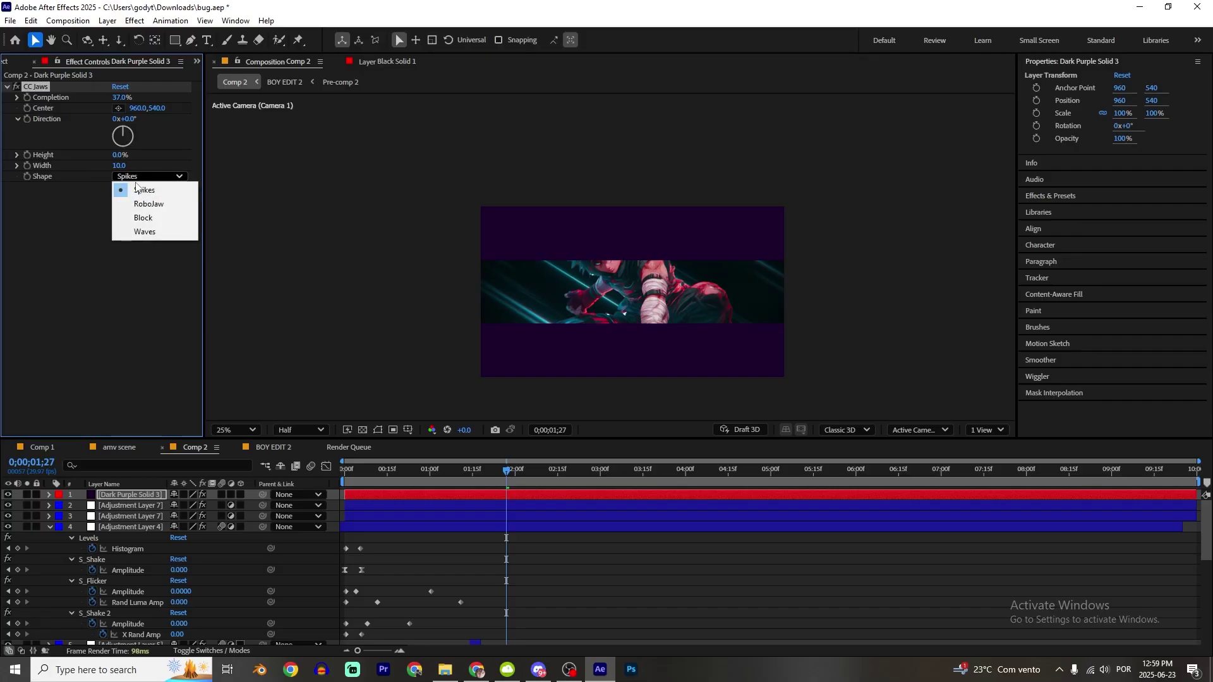
click(152, 204)
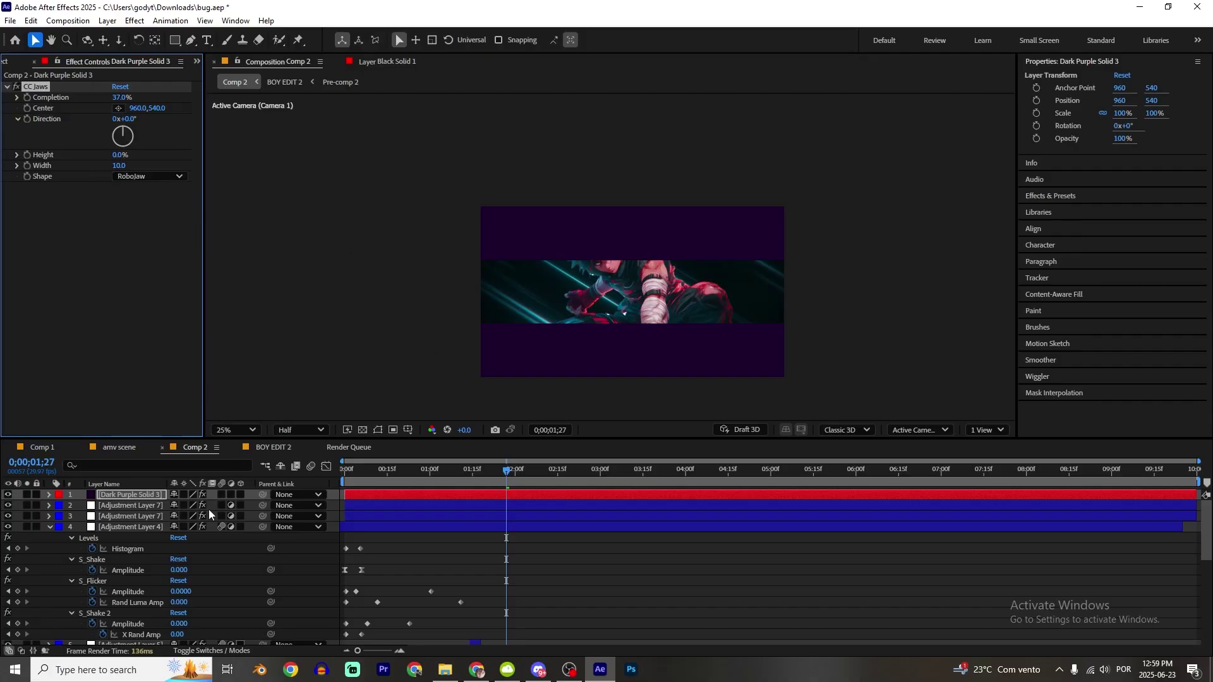
key(s)
drag(207, 505, 176, 517)
key(shift+r)
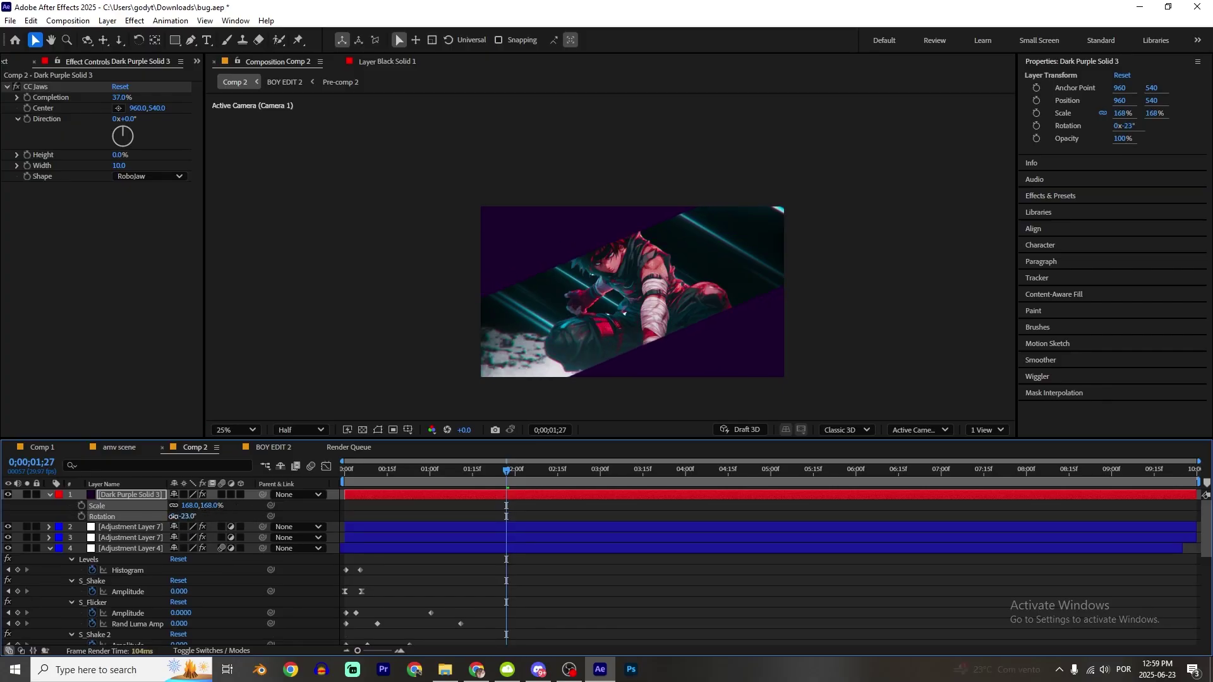
drag(119, 99, 172, 108)
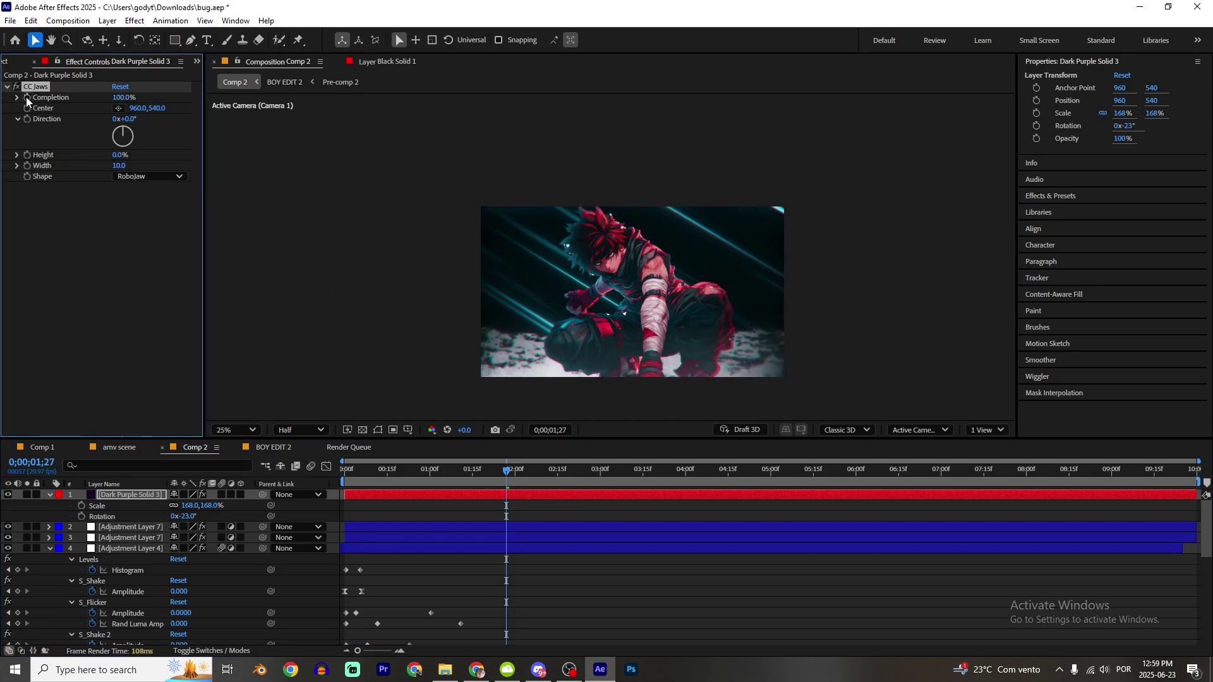
- Key the CC Jaws Completion partway at 0;00;02;29 and tilt the solid to about -14°
key(u)
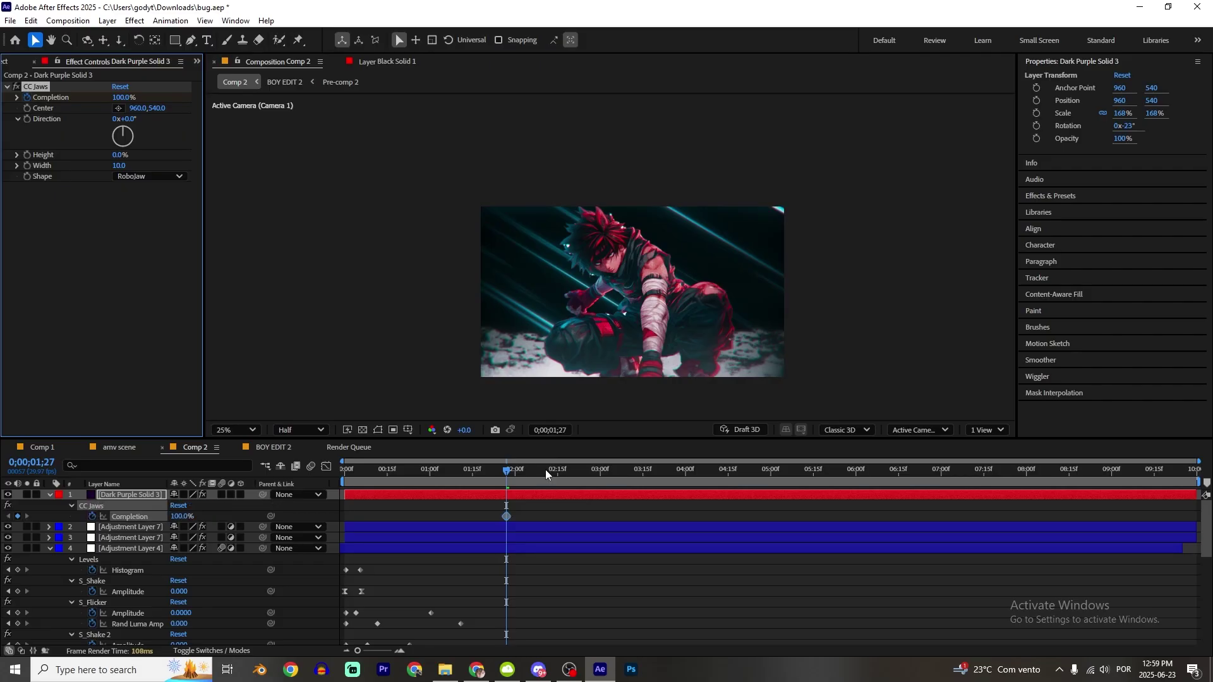
drag(544, 468, 596, 477)
drag(183, 517, 156, 517)
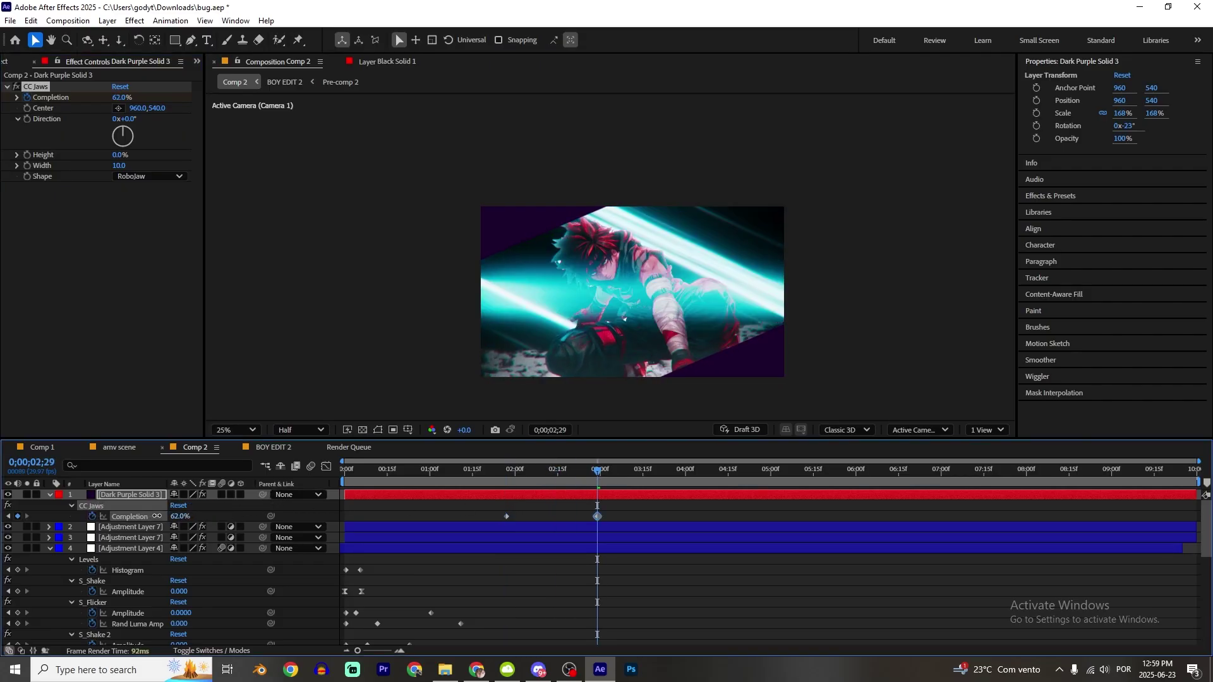
key(shift+r)
mouse_move(180, 527)
mouse_down()
mouse_move(196, 533)
mouse_move(168, 515)
mouse_up()
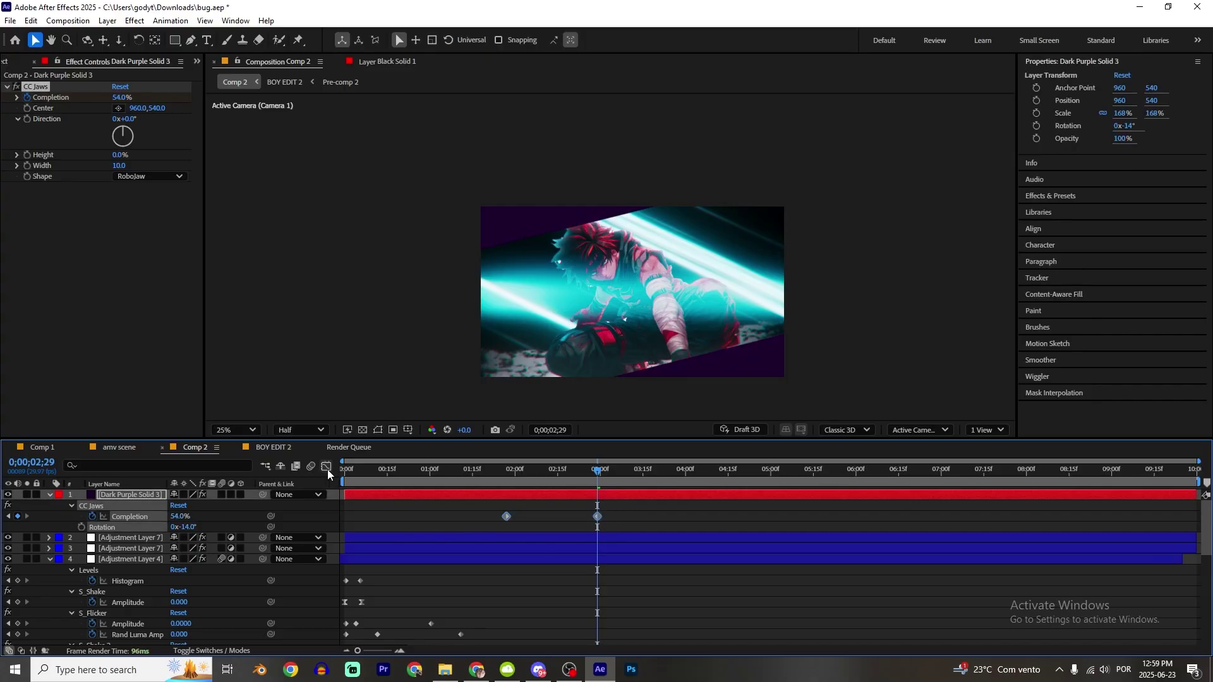
- Ease out the first Completion keyframe in the Graph Editor and check the wipe at 0;00;01;23
click(326, 466)
click(507, 500)
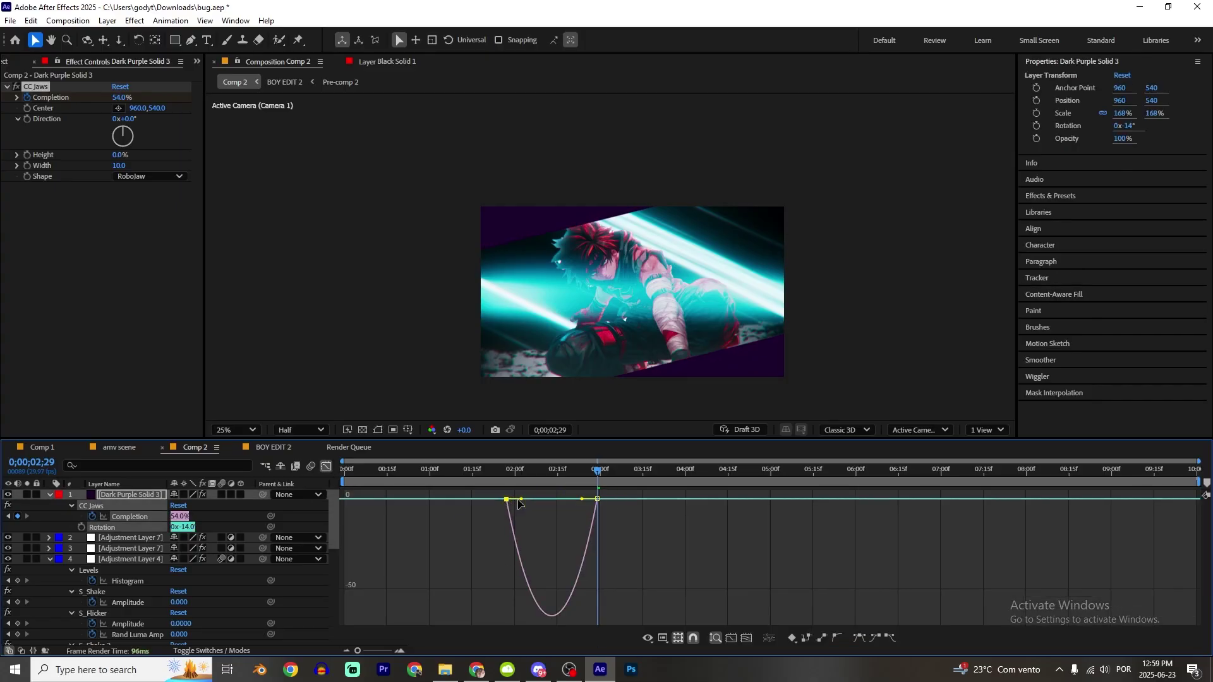
drag(509, 500, 551, 499)
click(495, 476)
- Inspect Null 5's Z Rotation speed curve, then return to the layer bars view
key(shift+F3)
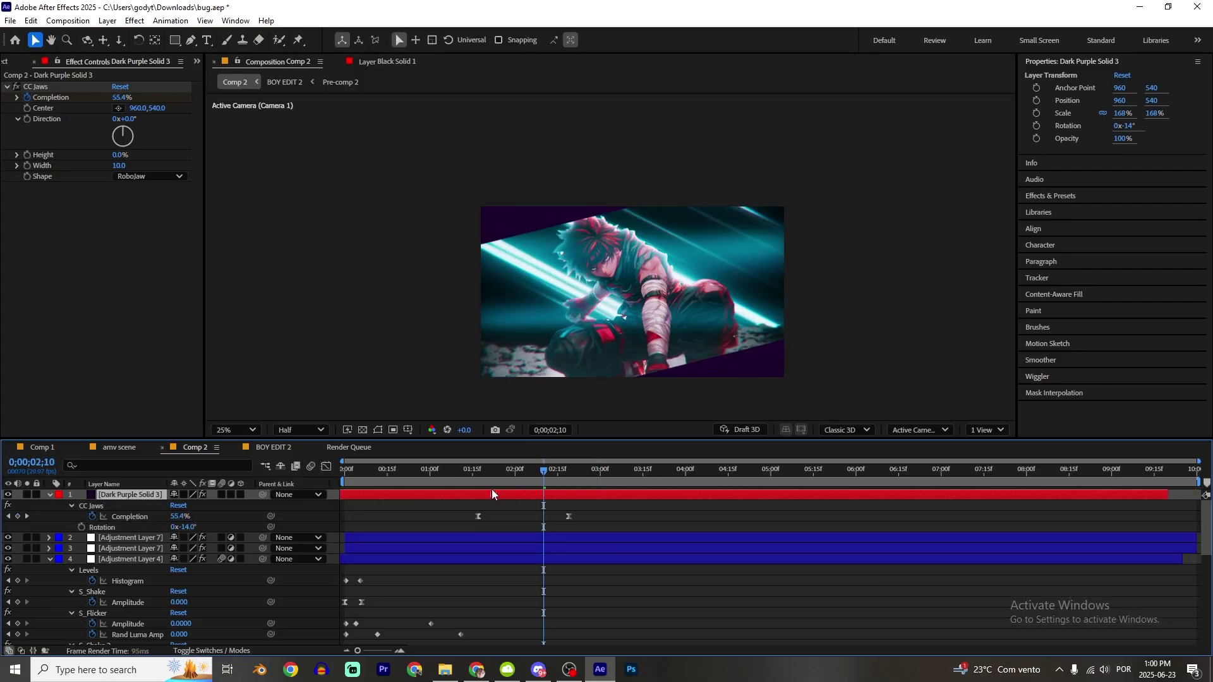
scroll(449, 457, down, 3)
click(597, 533)
key(shift+F3)
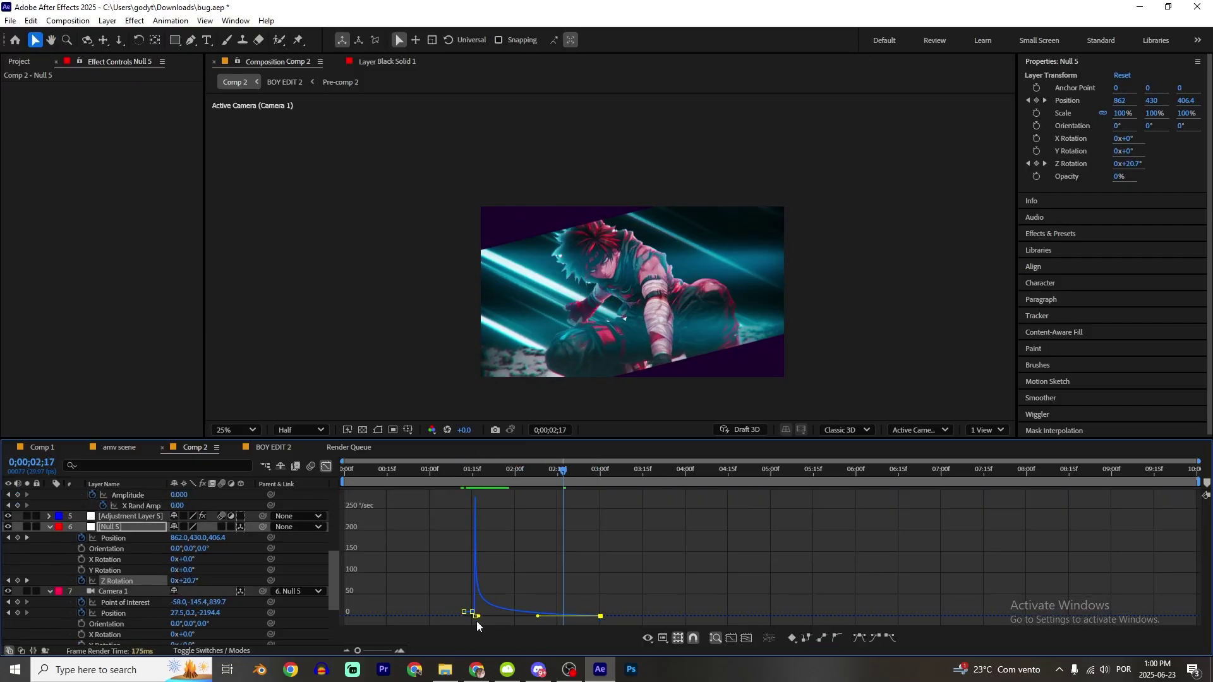
scroll(477, 620, up, 5)
scroll(631, 601, left, 3)
scroll(630, 600, down, 5)
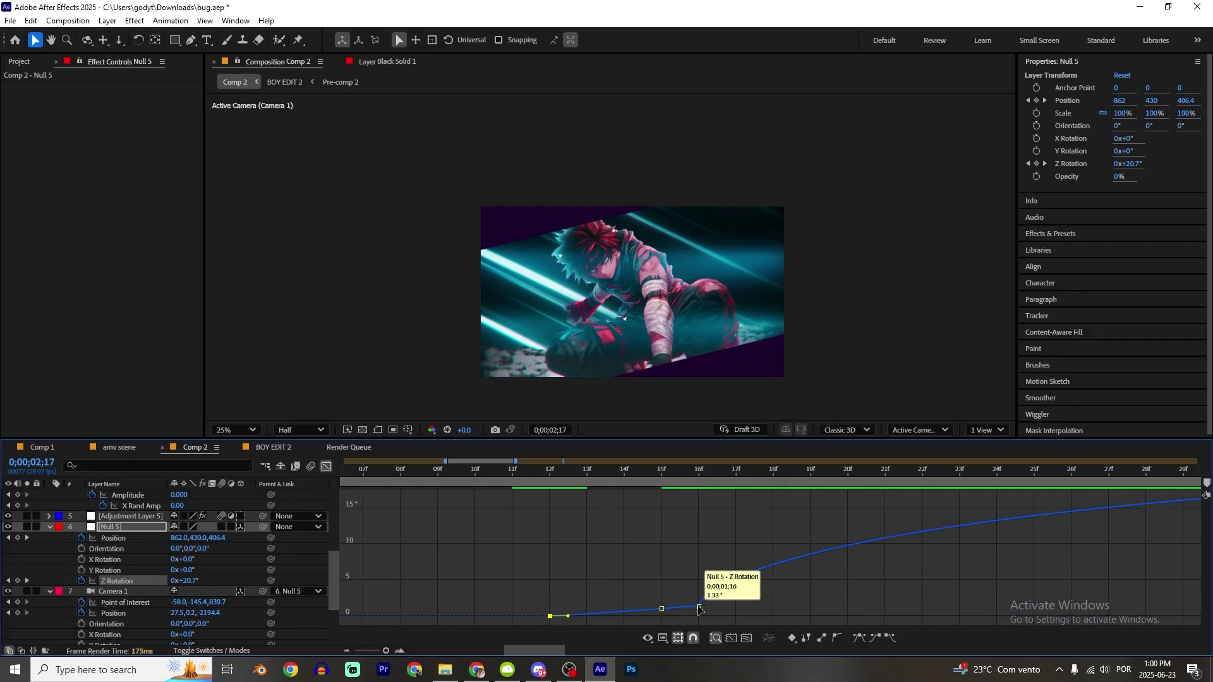
key(shift+F3)
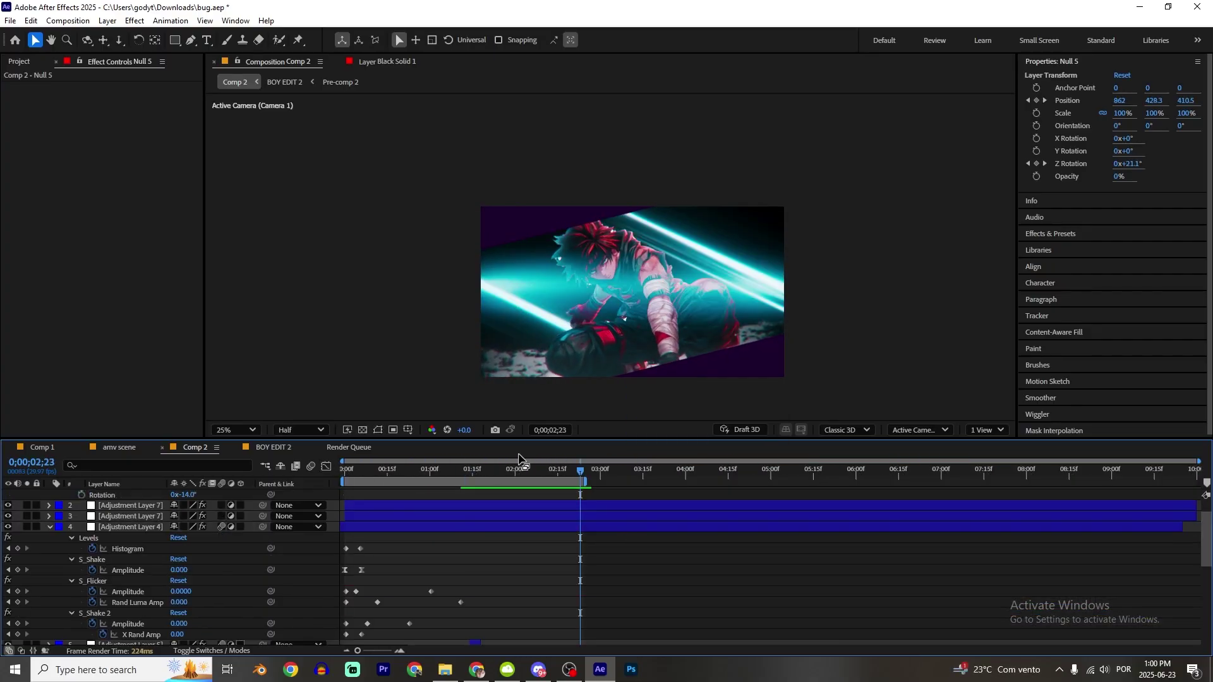
- Enable motion blur on all Comp 2 layers and precompose them into Pre-comp 3
key(ctrl+a)
scroll(232, 511, up, 5)
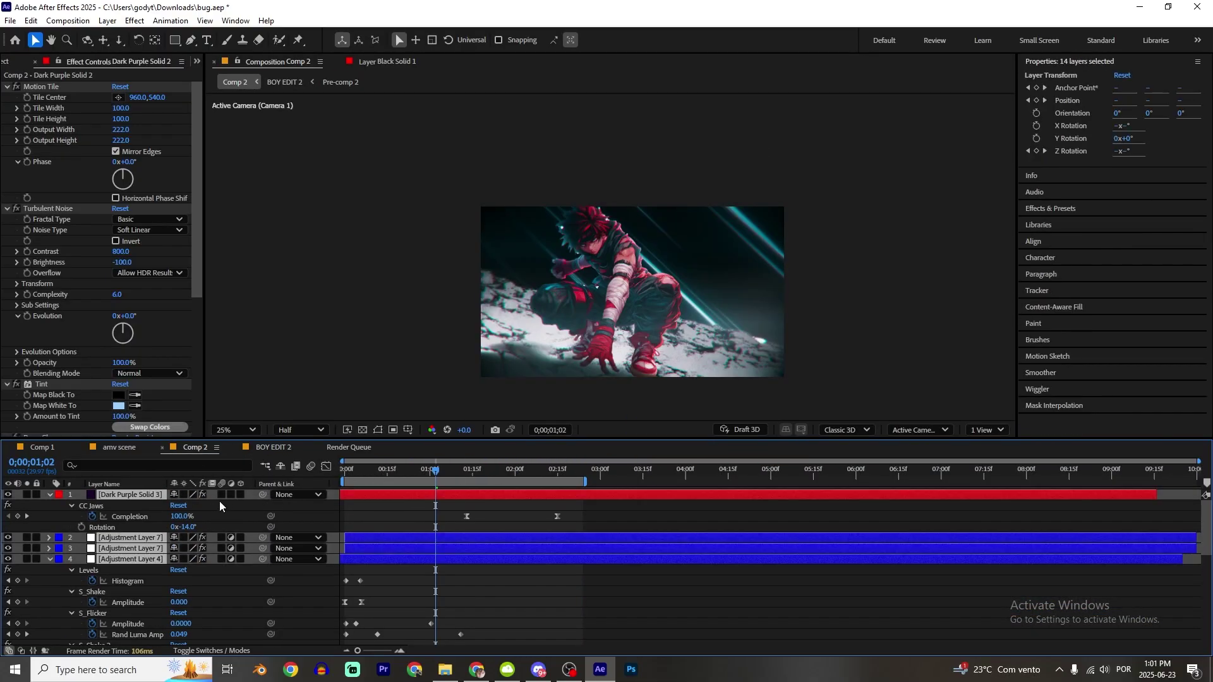
click(222, 495)
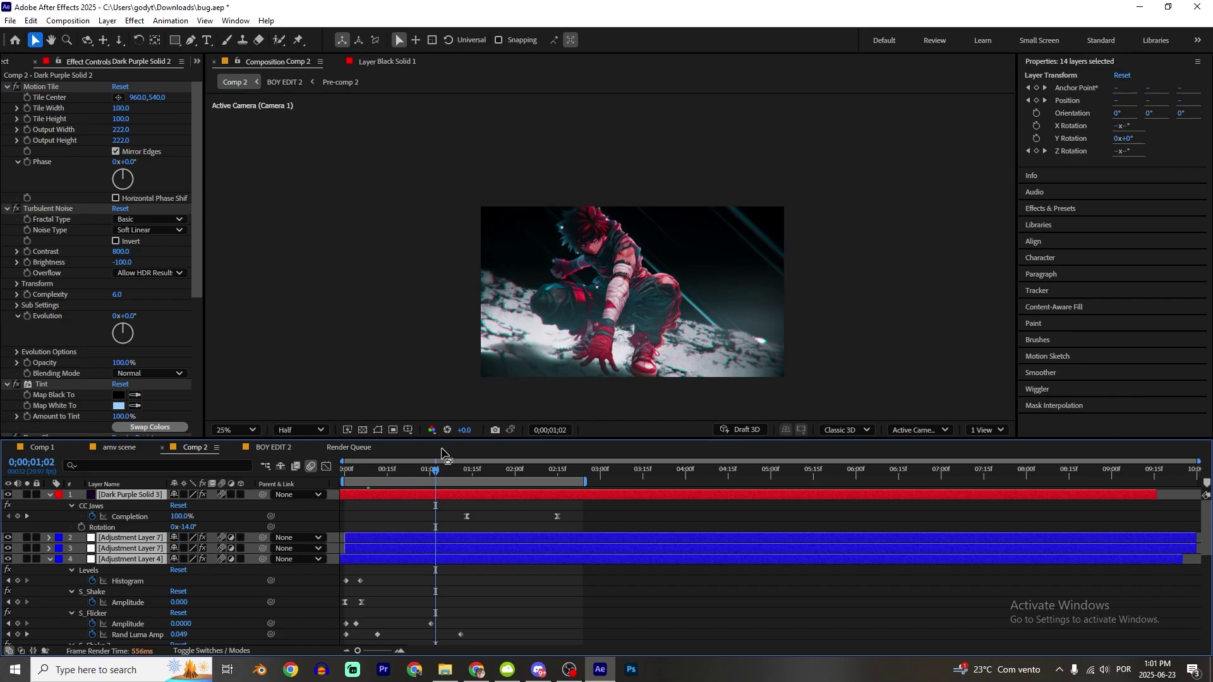
key(ctrl+shift+c)
click(670, 428)
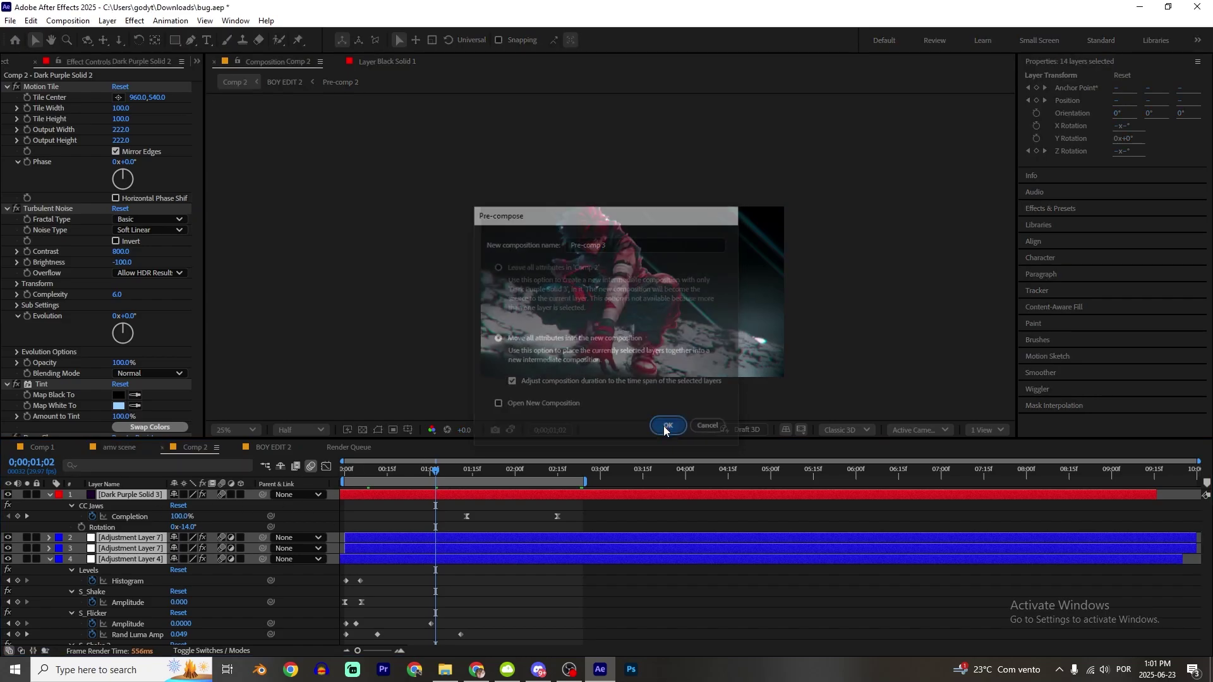
- Apply the Posterize Time effect to Pre-comp 3
key(ctrl+space)
text(pos)
key(Down)
key(Return)
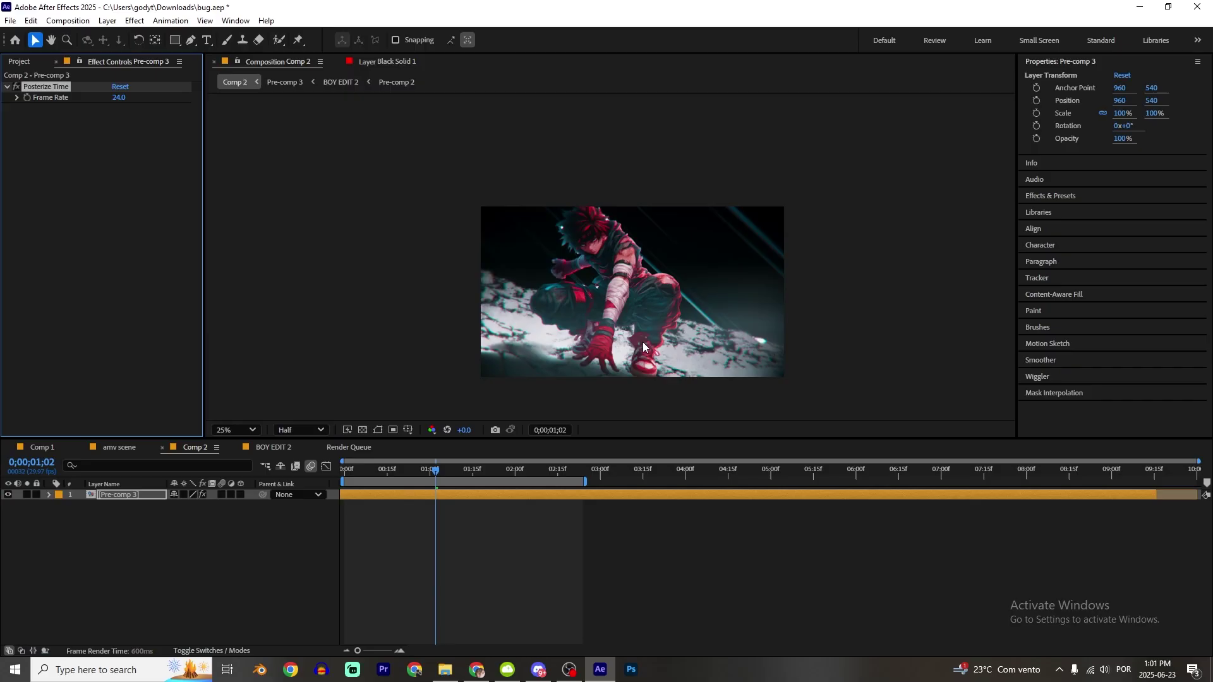
- Lower Posterize Time's frame rate to 20 fps and preview Pre-comp 3 from the start
click(122, 99)
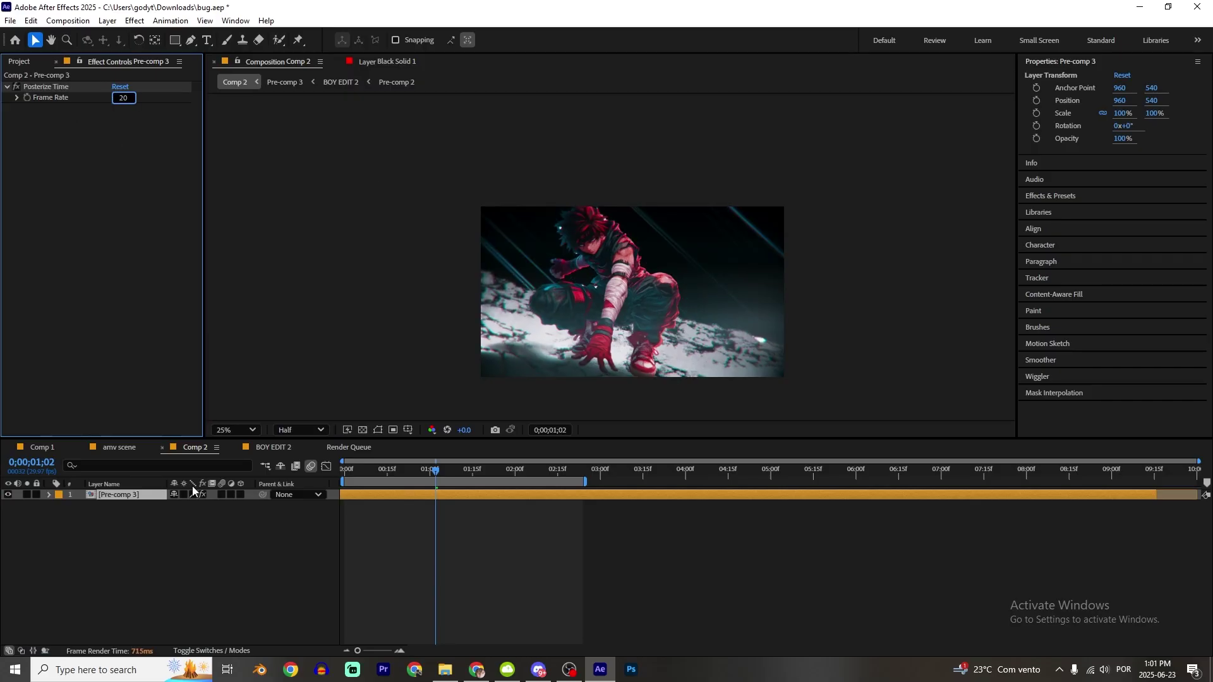
click(622, 637)
key(Home)
key(space)
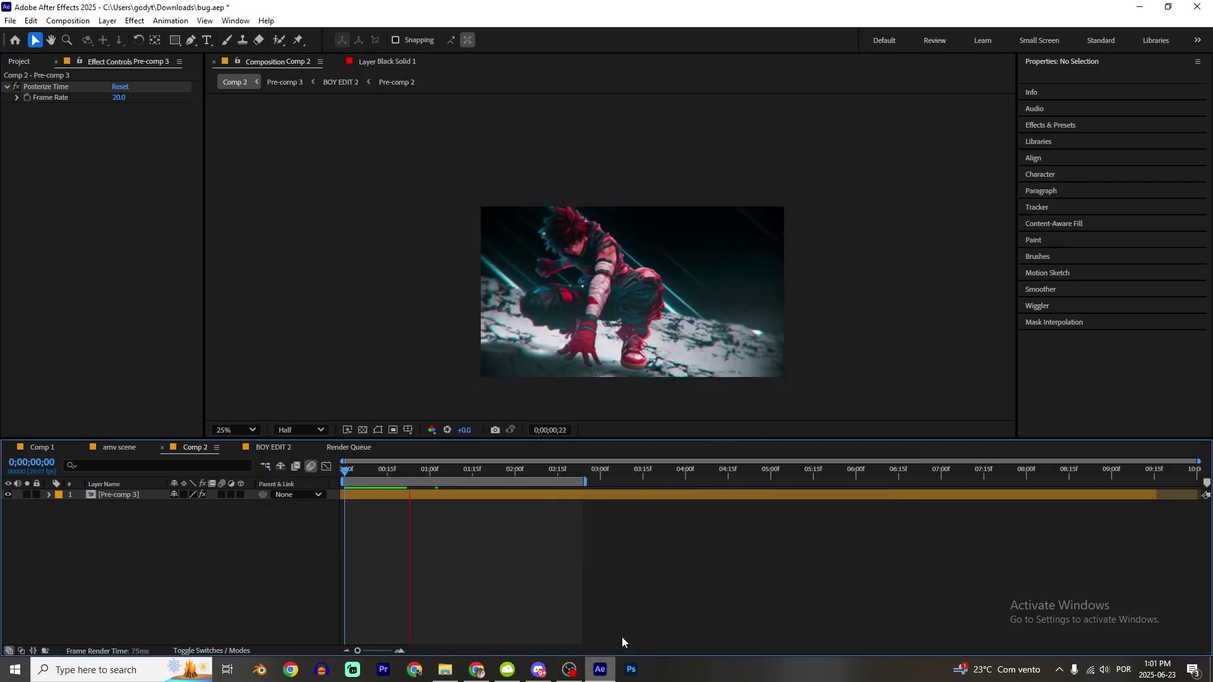